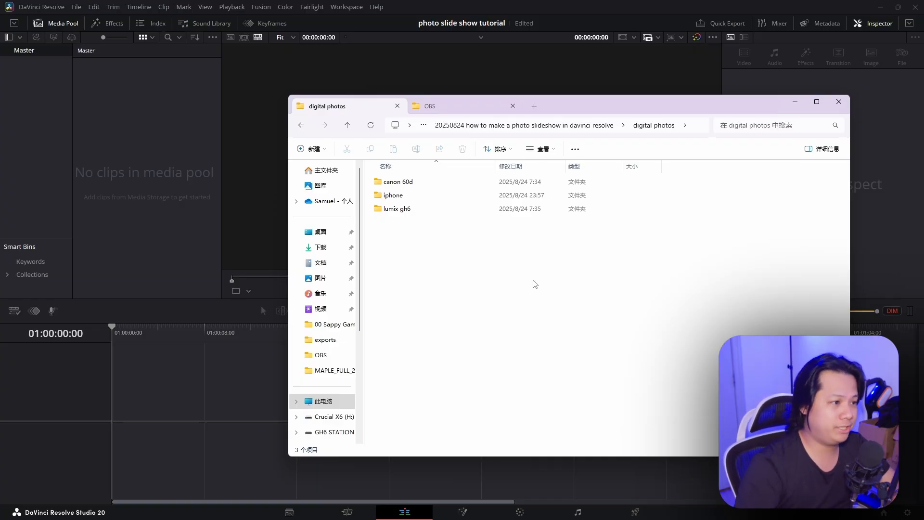
Step: Open the canon 60d folder inside digital photos
left_click(412, 186)
left_click(414, 197)
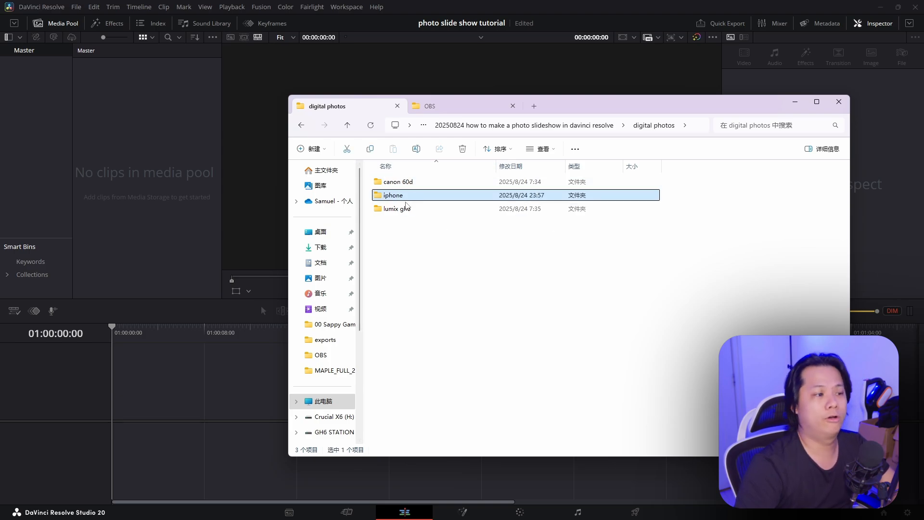
left_click(439, 210)
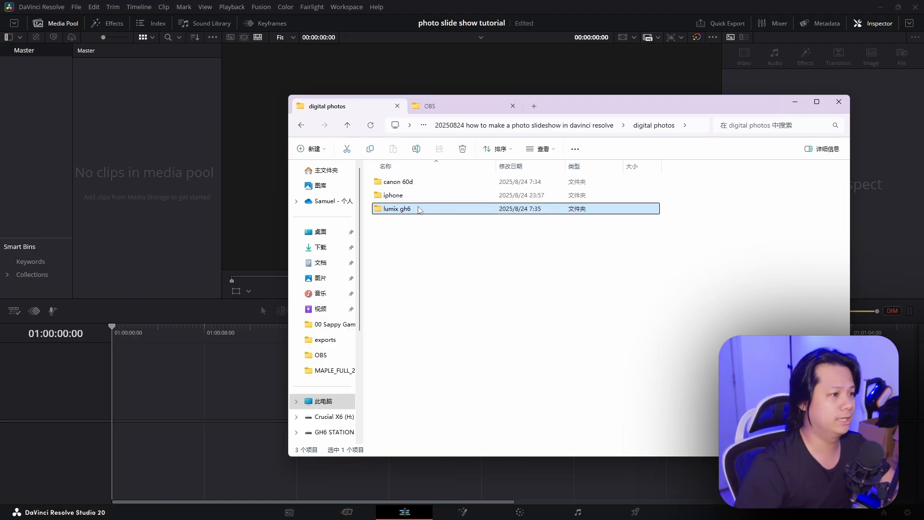
double_click(411, 182)
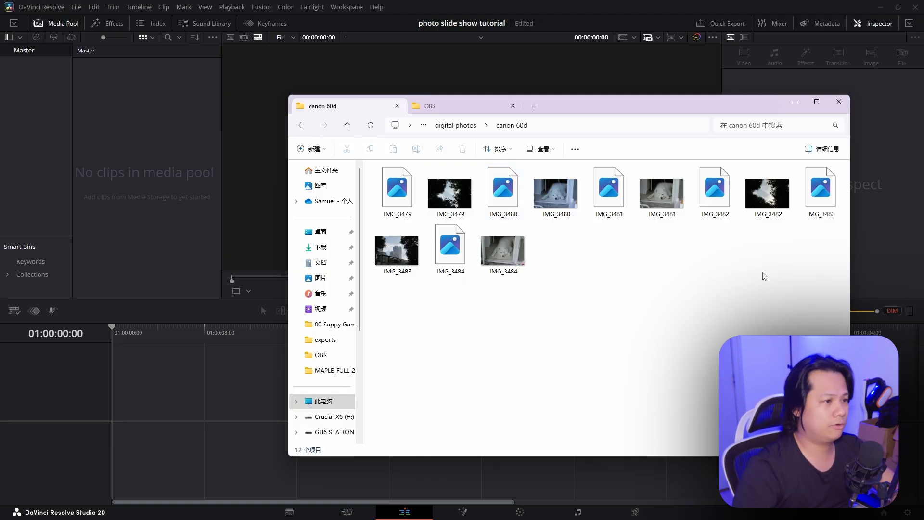
Step: Check the file type of the raw photo IMG_3479 in its properties and import it into the media pool
left_click(398, 184)
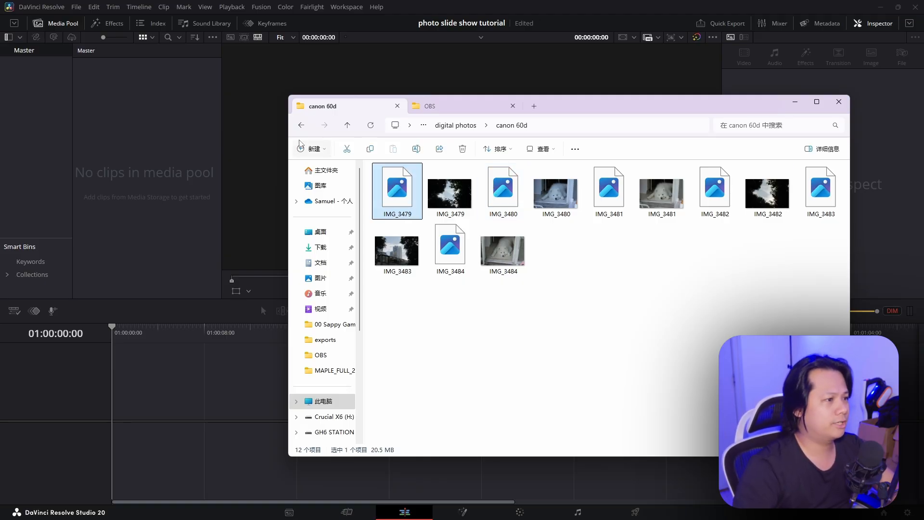
right_click(423, 218)
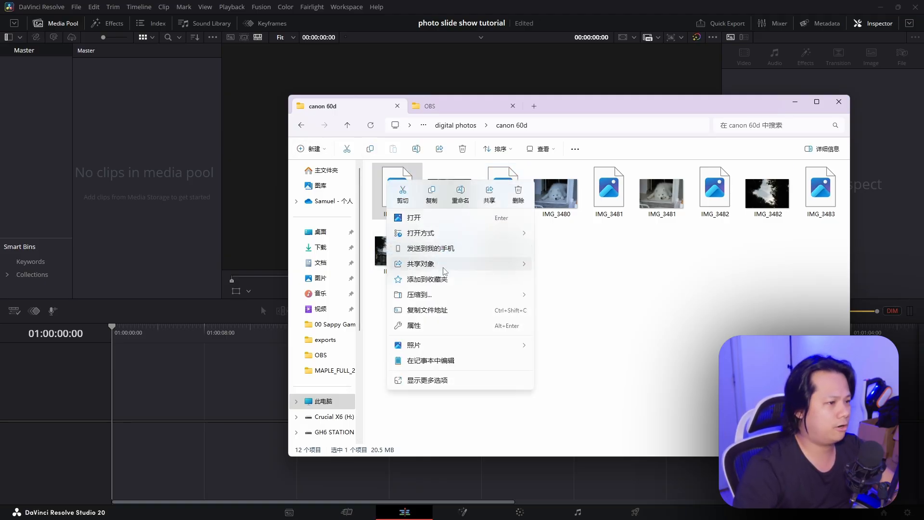
left_click(433, 324)
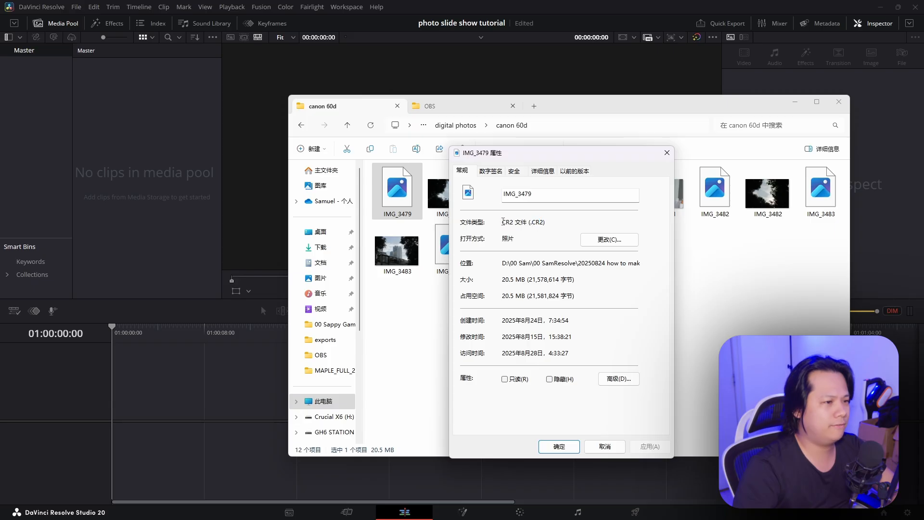
left_click_drag(503, 222, 545, 226)
left_click(546, 225)
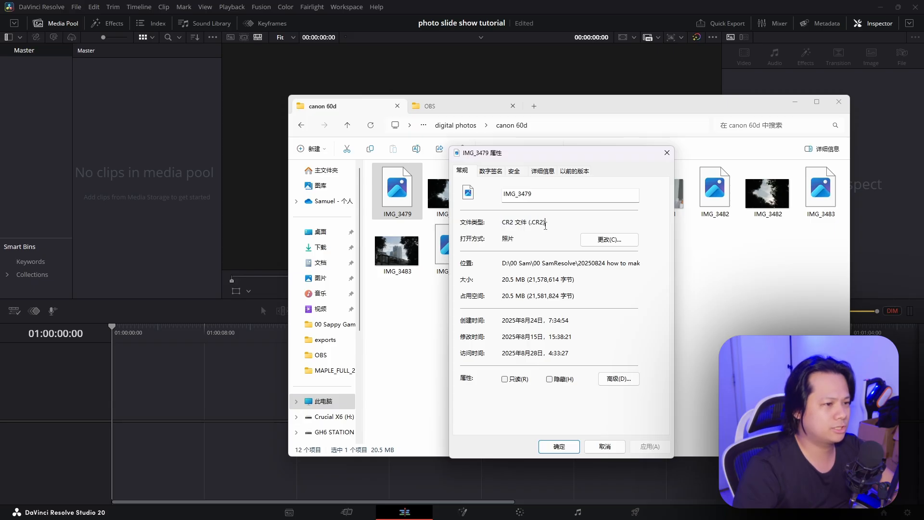
left_click(666, 153)
left_click_drag(406, 196, 157, 162)
left_click(147, 128)
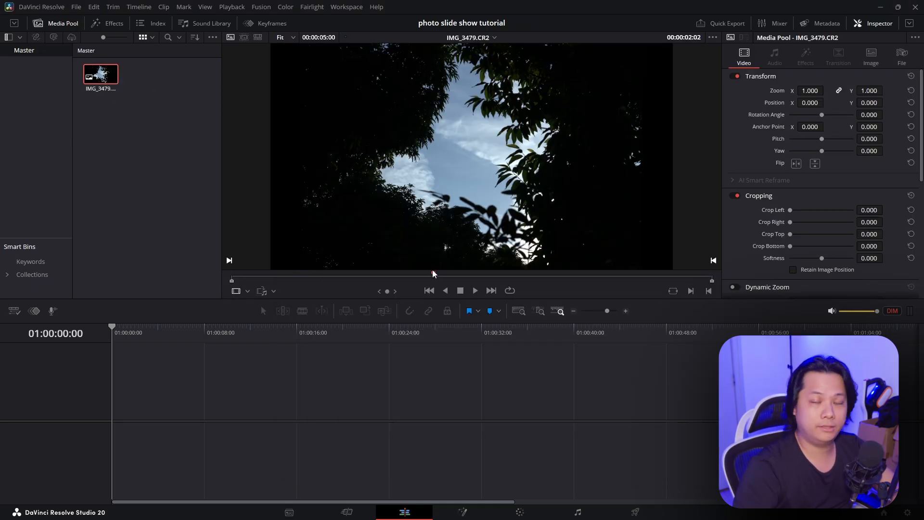
Step: Check the file type of the photo IMG_5794 in the iphone folder through its properties
right_click(395, 190)
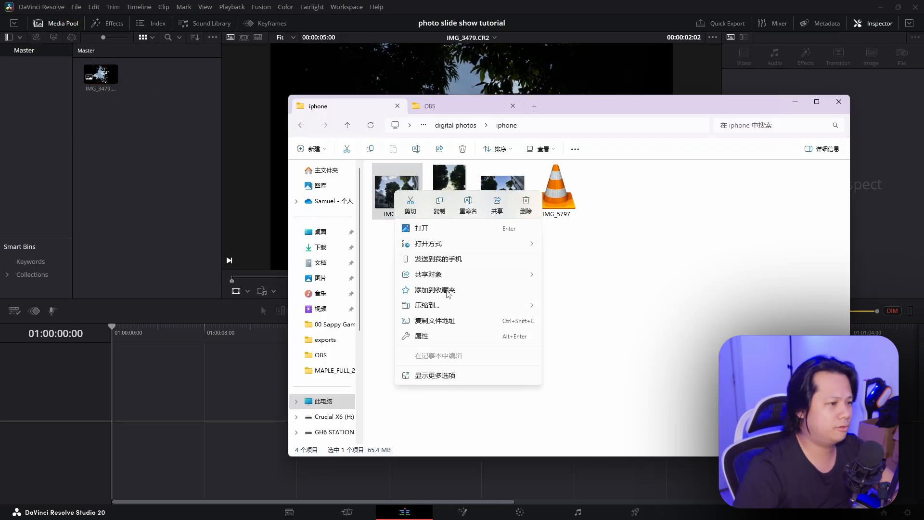
left_click(446, 335)
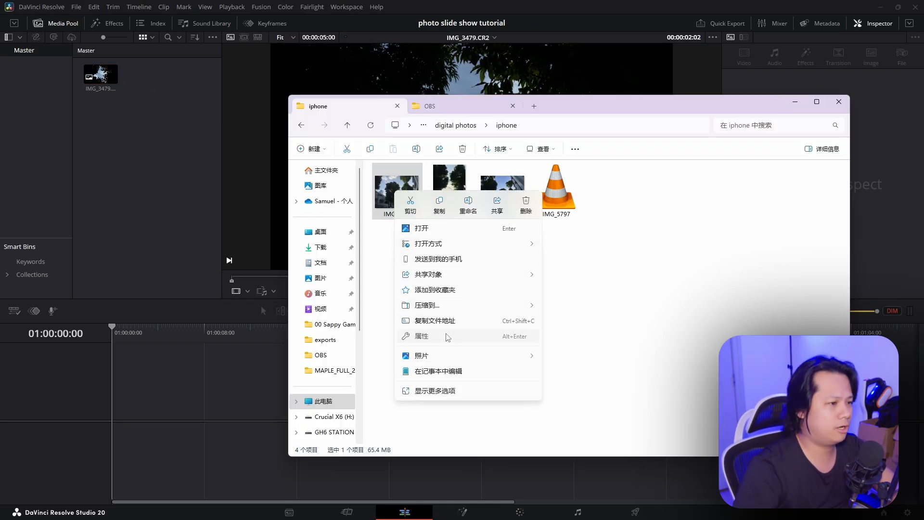
left_click_drag(451, 267, 502, 268)
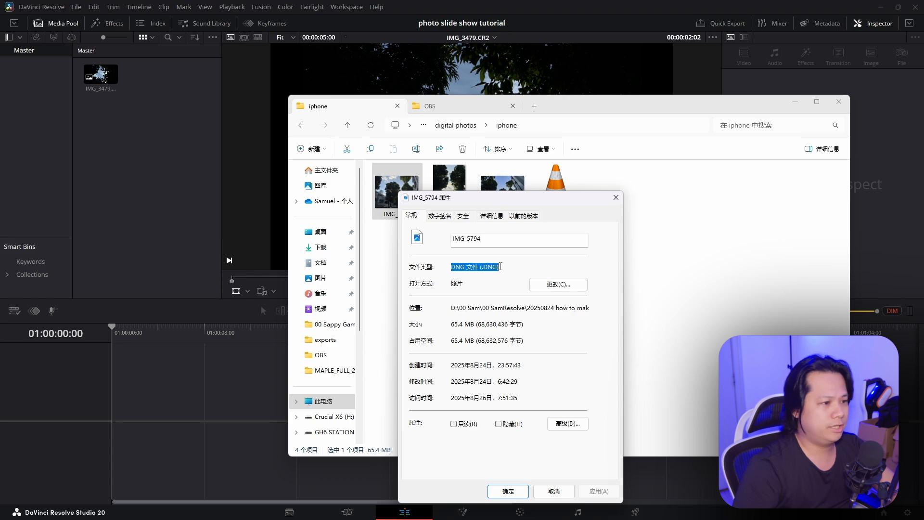
left_click(616, 197)
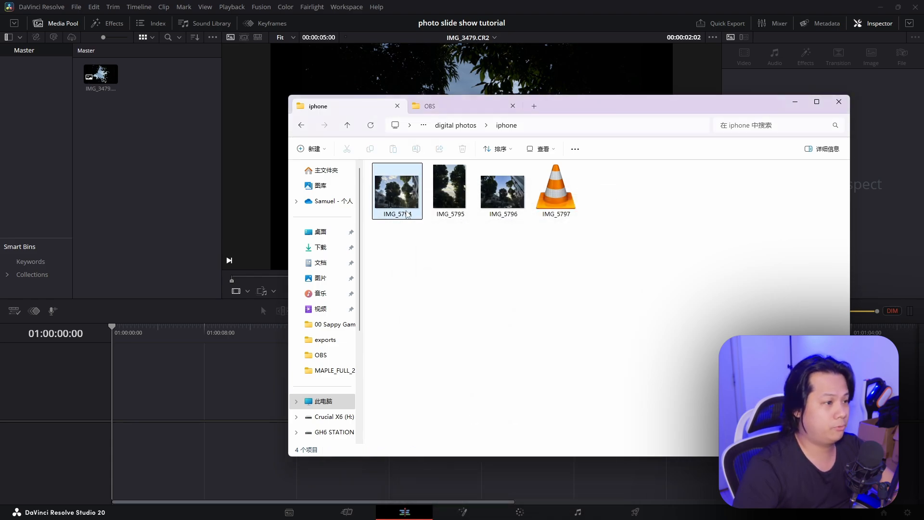
Step: Import IMG_5794 from the iphone folder into the media pool and preview it in the source viewer
left_click_drag(395, 201, 154, 155)
left_click(155, 156)
double_click(152, 77)
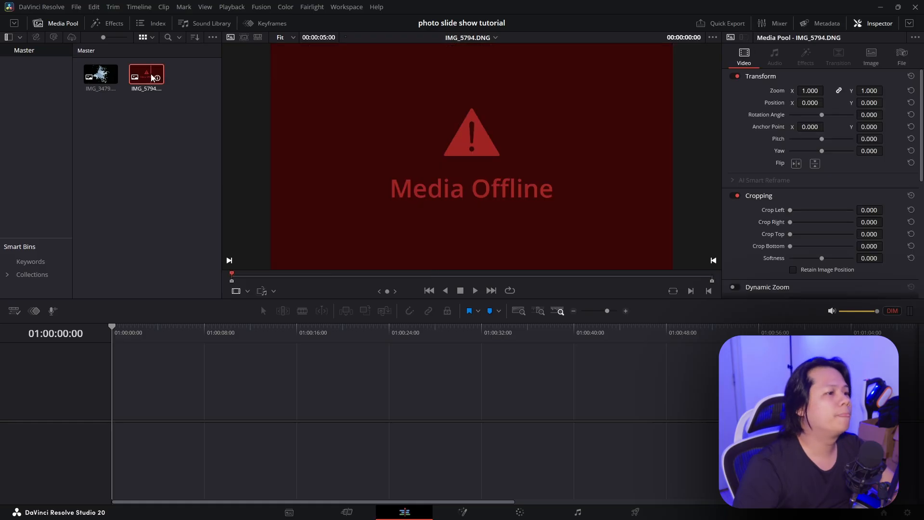
left_click_drag(152, 77, 332, 275)
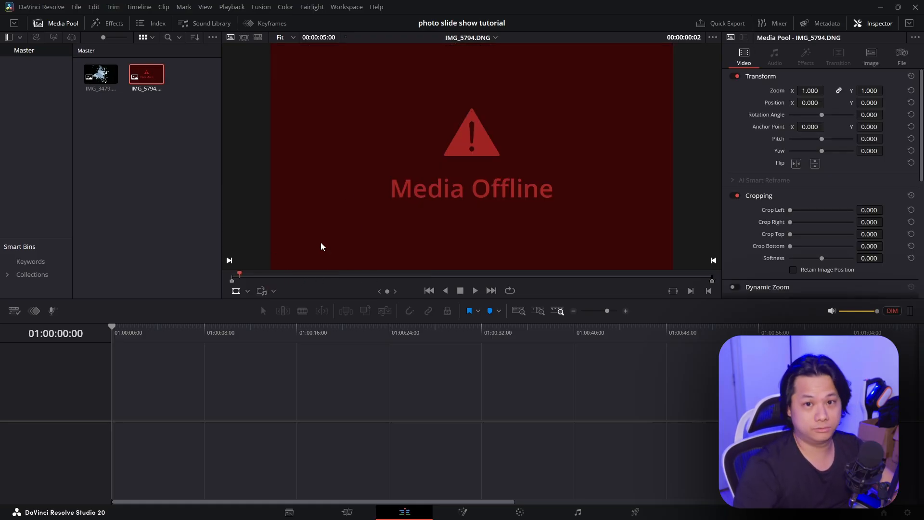
Step: Switch to the file explorer and open the lumix gh6 folder inside digital photos
key("alt+Tab")
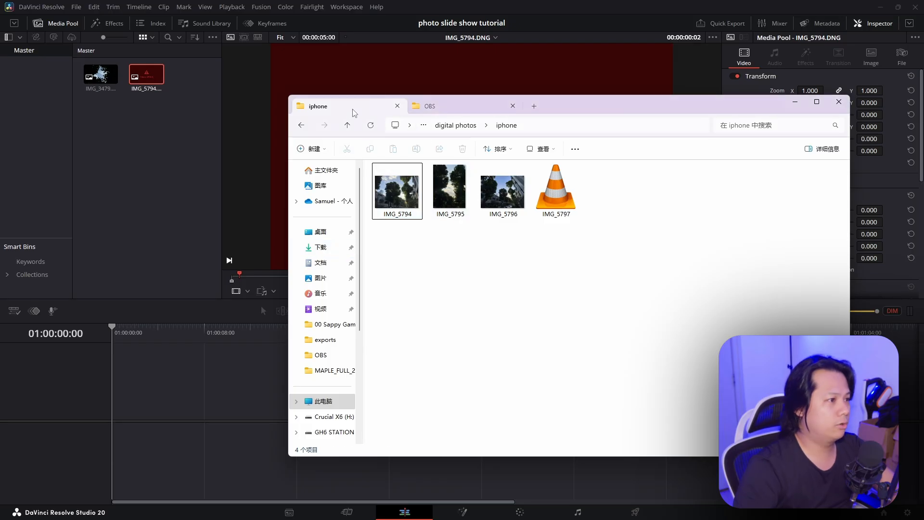
left_click(302, 126)
double_click(400, 212)
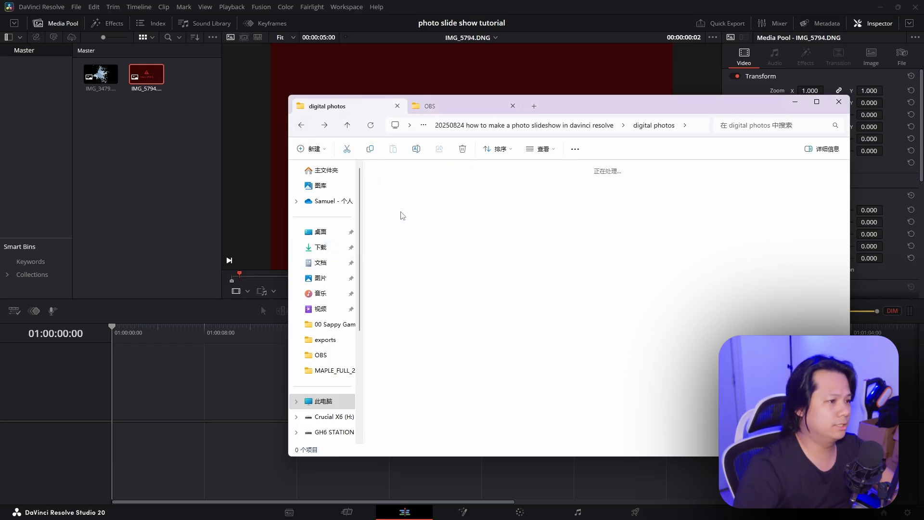
Step: Check the file type of PANA5440 in its properties and try to import it into the media pool
left_click(398, 193)
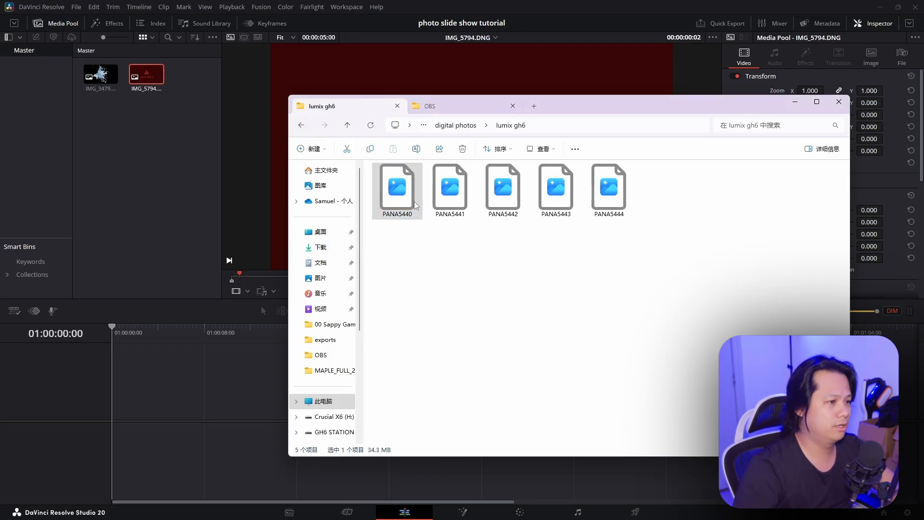
right_click(398, 195)
left_click(413, 333)
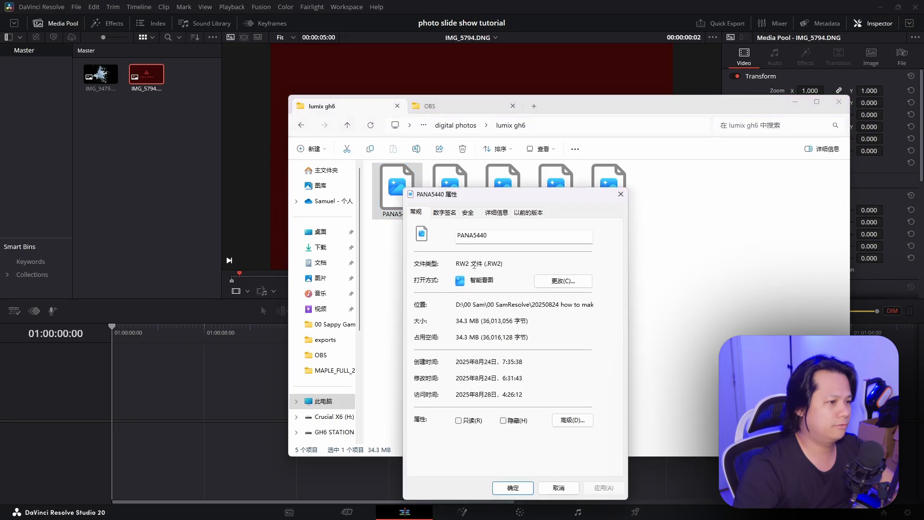
left_click_drag(457, 264, 487, 264)
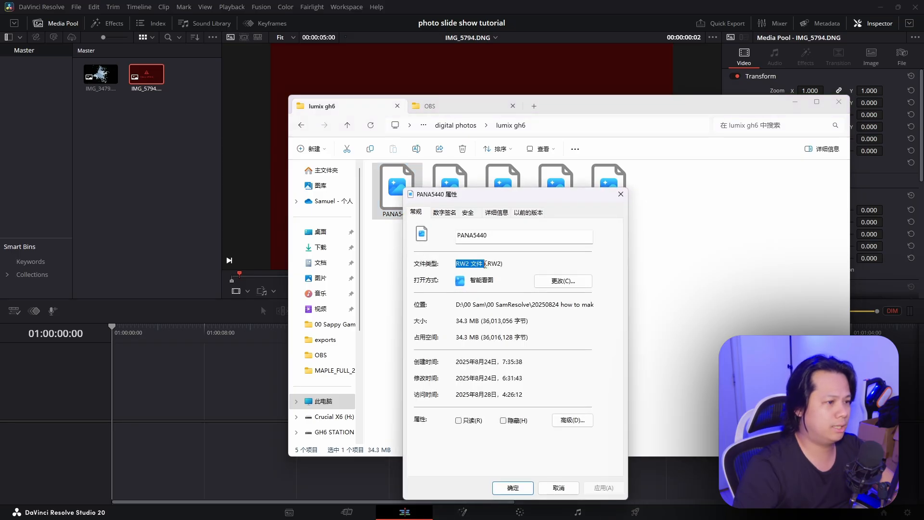
left_click(488, 264)
left_click(621, 195)
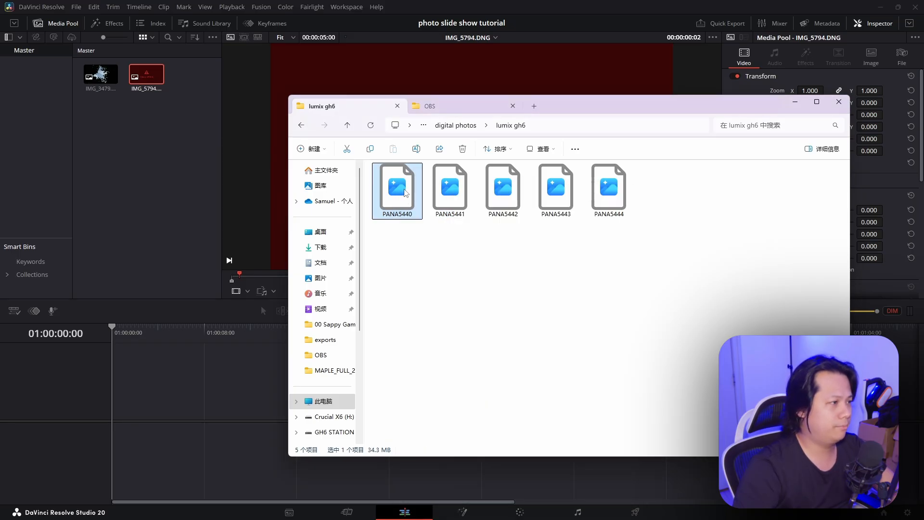
left_click_drag(405, 192, 198, 168)
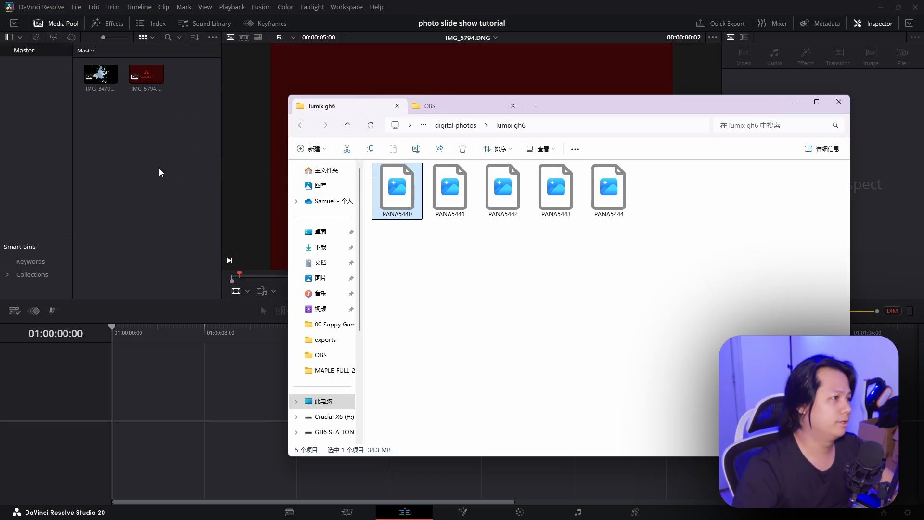
Step: Switch to the browser article and read about Olympus ORF support in DaVinci Resolve and the recommended workaround
key("alt+Tab")
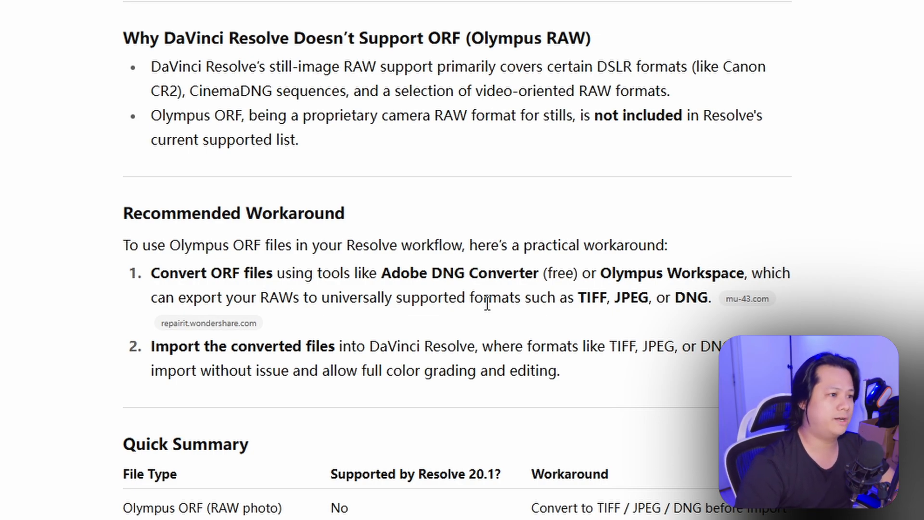
scroll(487, 303, "up", 6)
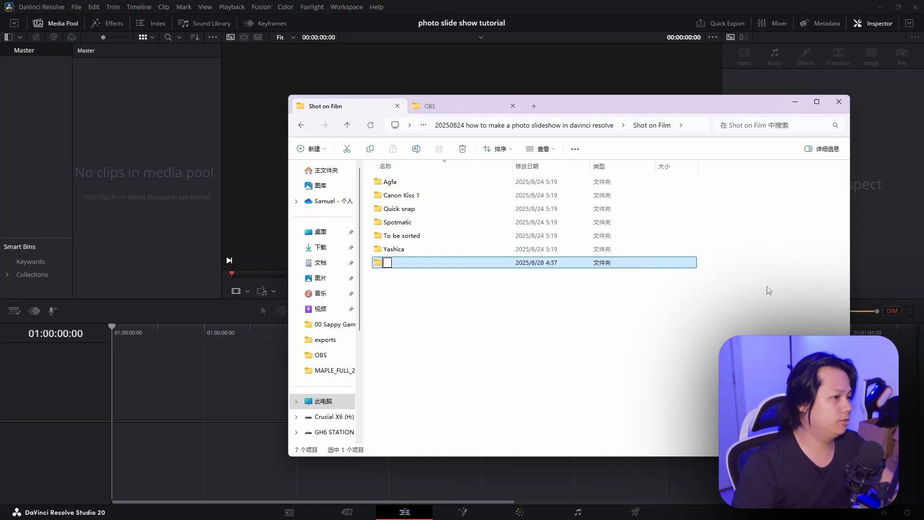
Step: Import the Agfa, Canon Kiss 1, Quick snap, Spotmatic, To be sorted and Yashica folders into the Master bin as bins
type("picke")
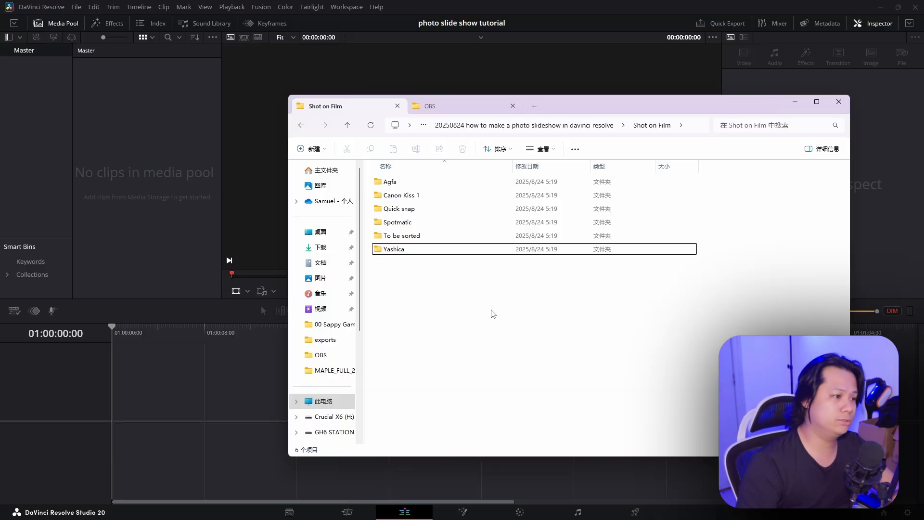
left_click_drag(394, 280, 492, 186)
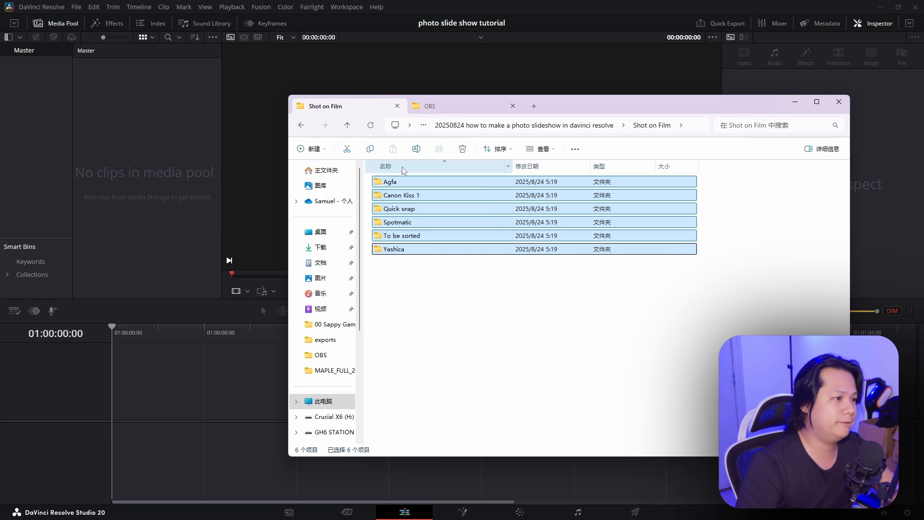
left_click_drag(383, 185, 27, 54)
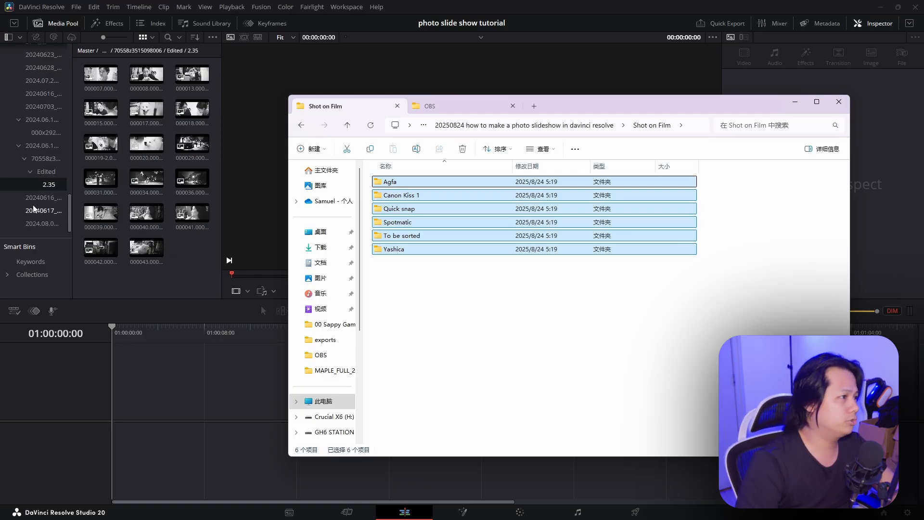
Step: Collapse the expanded Quick snap, Spotmatic and To be sorted bins in the bin tree under Master
scroll(31, 93, "up", 10)
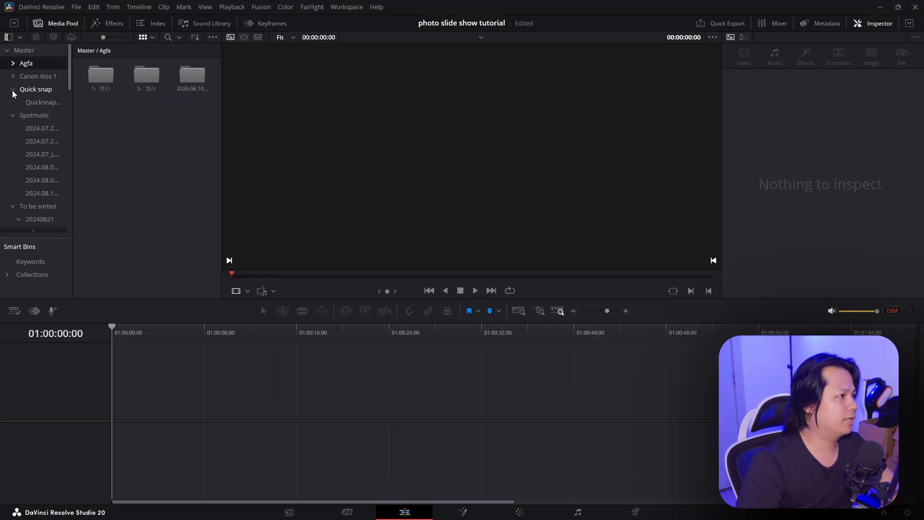
left_click(12, 89)
left_click(12, 100)
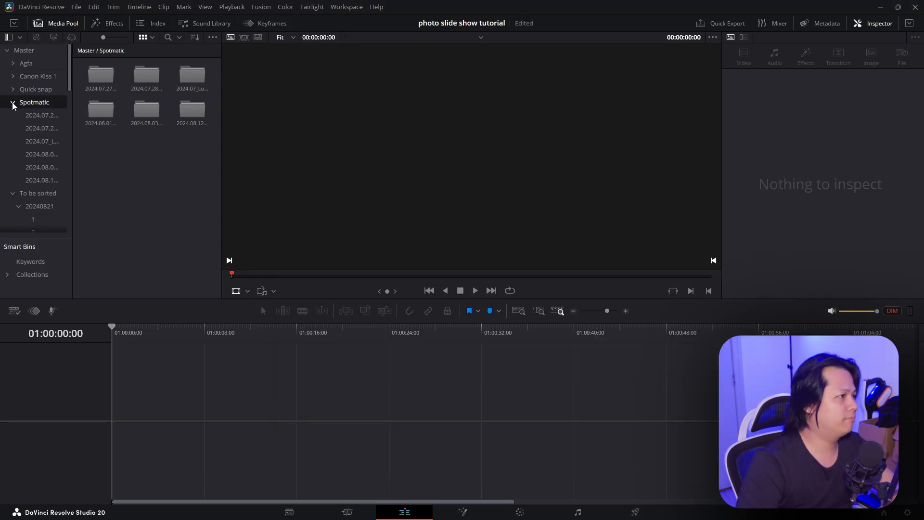
left_click(13, 102)
left_click(13, 115)
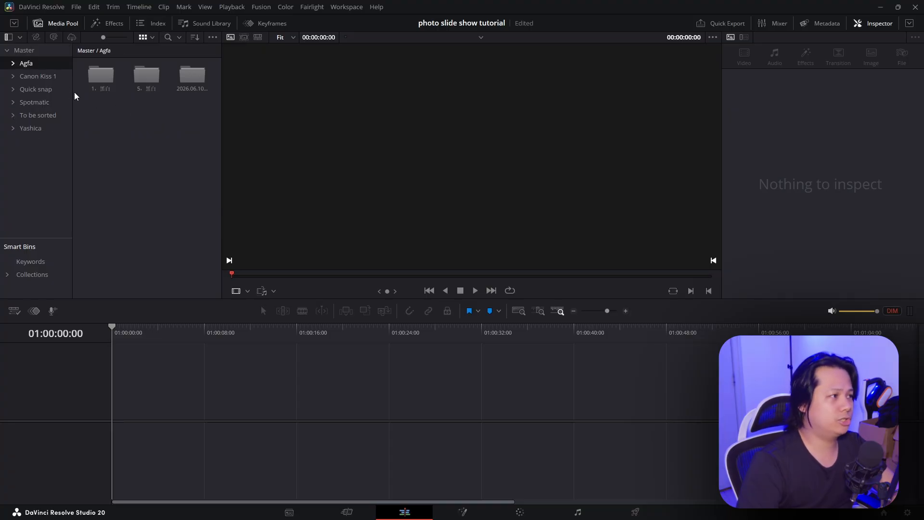
Step: Look through the contents of the Canon Kiss 1, Quick snap, Spotmatic, To be sorted, Yashica and Agfa bins
left_click(49, 76)
left_click(46, 90)
left_click(45, 99)
left_click(48, 115)
left_click(48, 128)
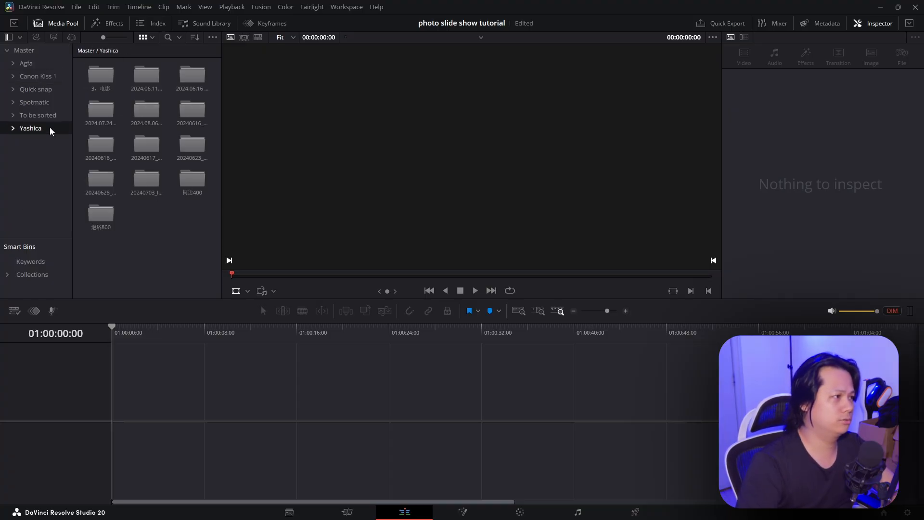
left_click(45, 63)
Step: Look inside the 2026.06.10_ILFORD PAN 400 bin within Agfa, and collapse the Agfa bin again
double_click(192, 75)
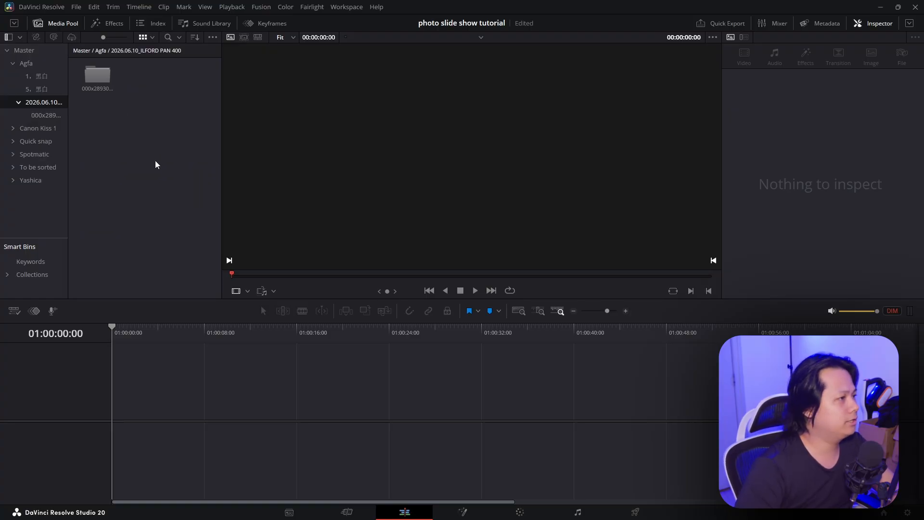
left_click(13, 62)
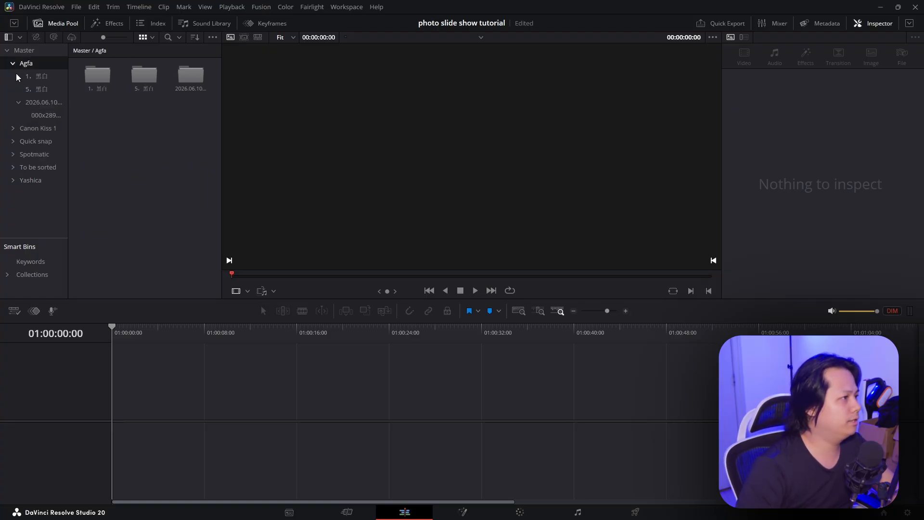
left_click(11, 63)
left_click(24, 50)
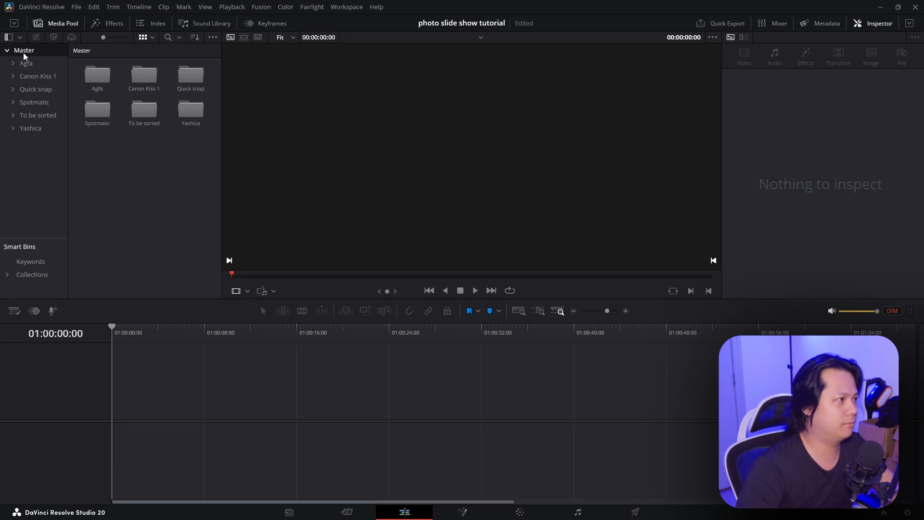
right_click(125, 167)
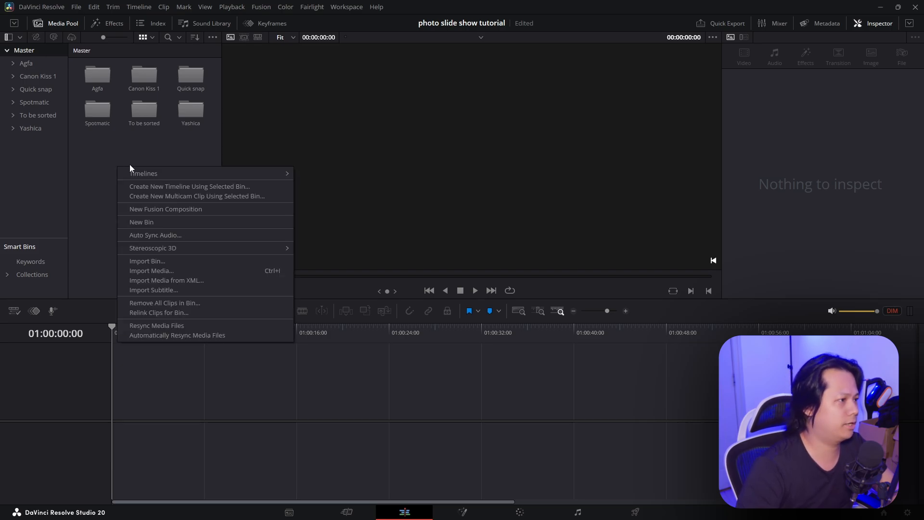
left_click(167, 227)
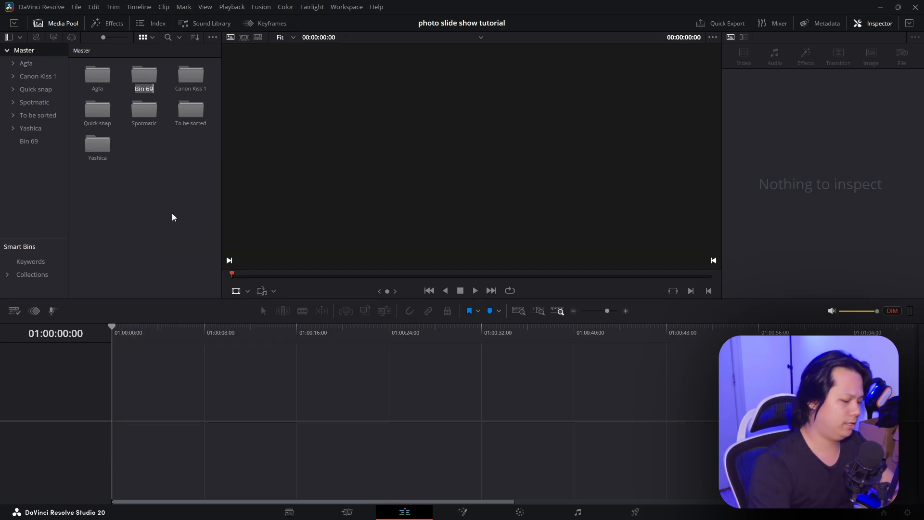
type("Sorted")
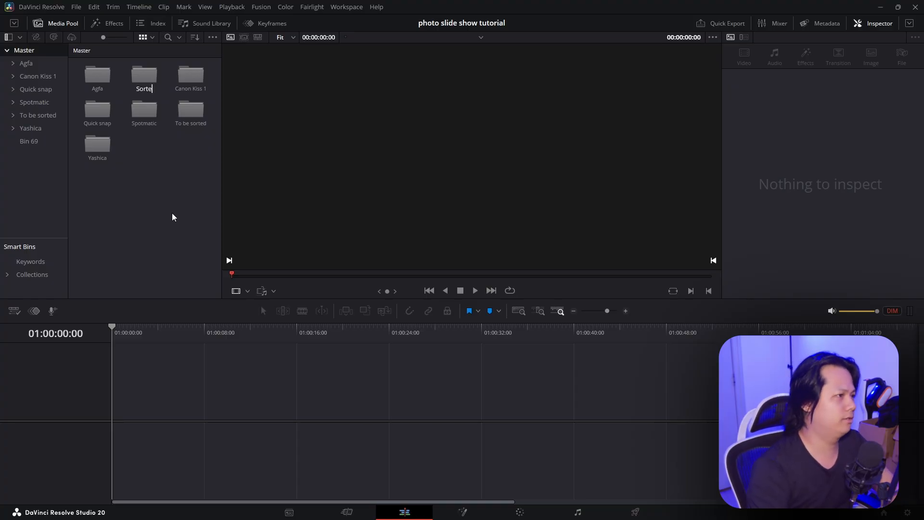
key("Return")
key("Delete")
key("Delete")
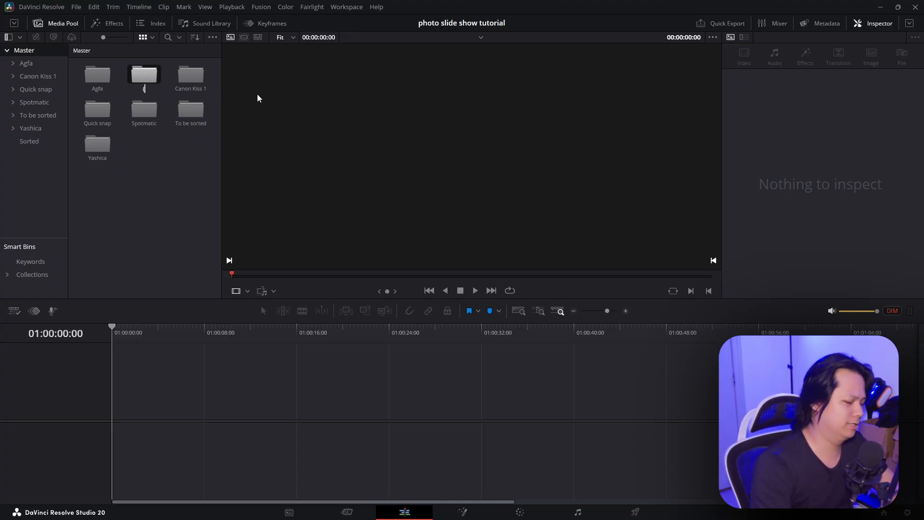
Step: Create a bin named Picked in the Master bin and open it as a separate window
right_click(163, 203)
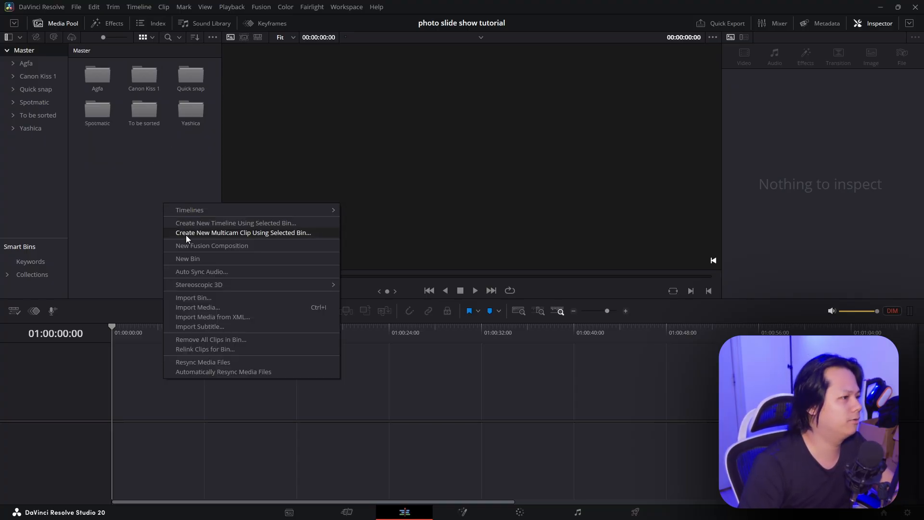
left_click(191, 255)
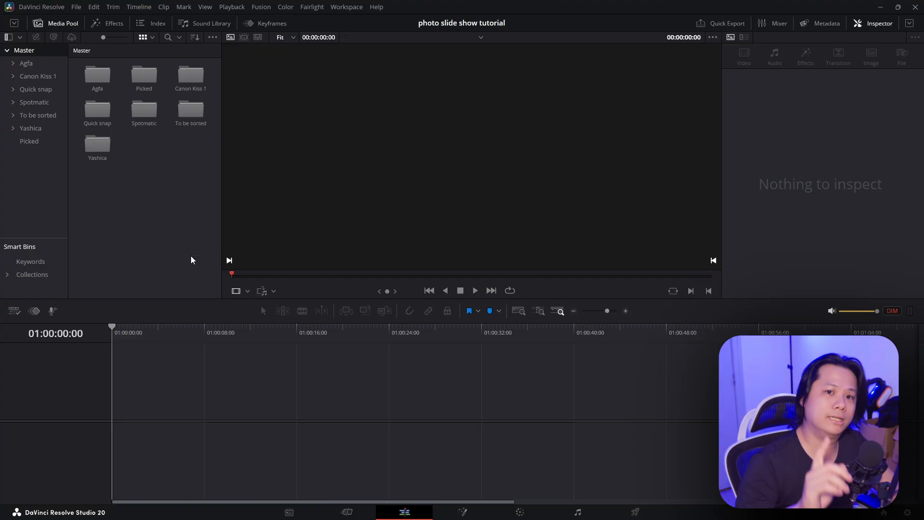
right_click(27, 140)
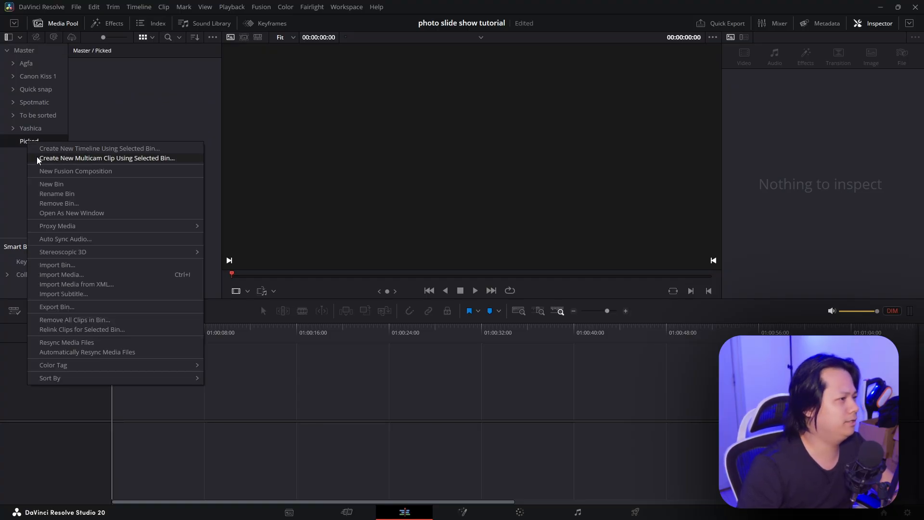
left_click(87, 213)
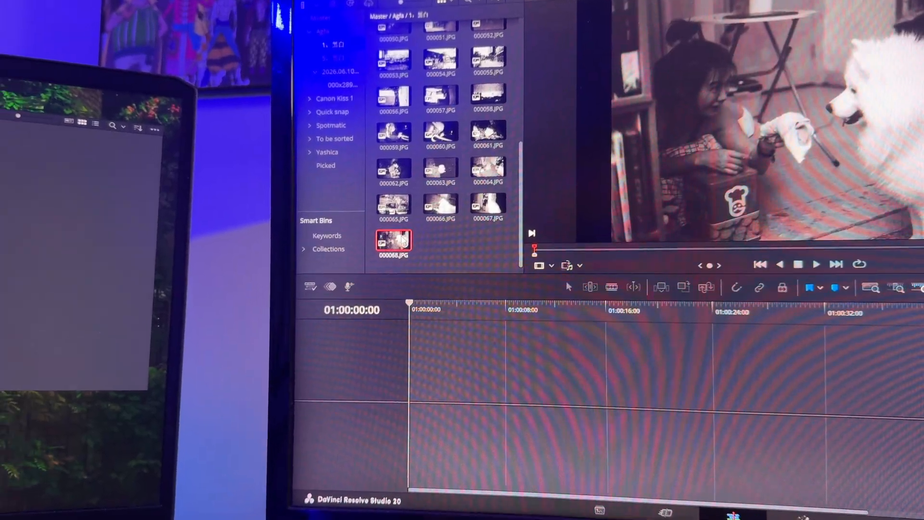
Step: Move photo 000068.JPG from Agfa's first sub-bin into the Picked bin, and preview photo 000066.JPG
left_click_drag(261, 265, 226, 258)
left_click_drag(392, 226, 248, 155)
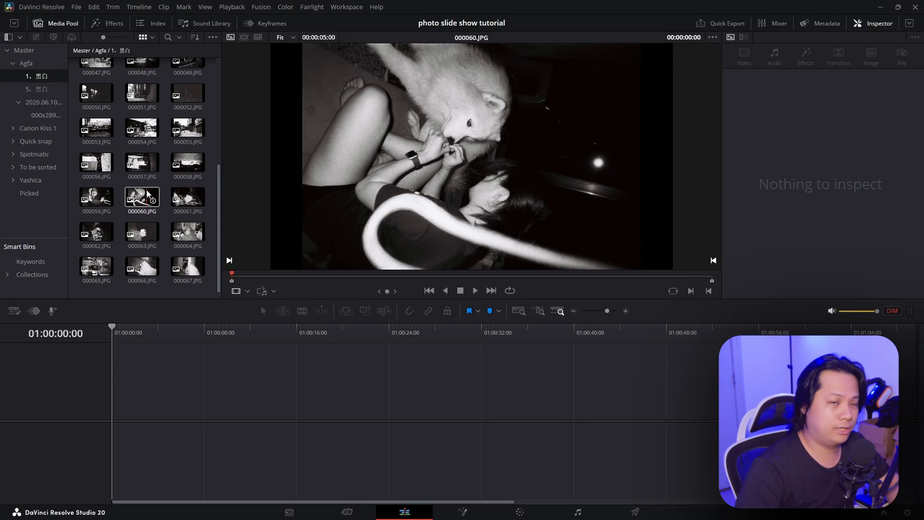
left_click(148, 170)
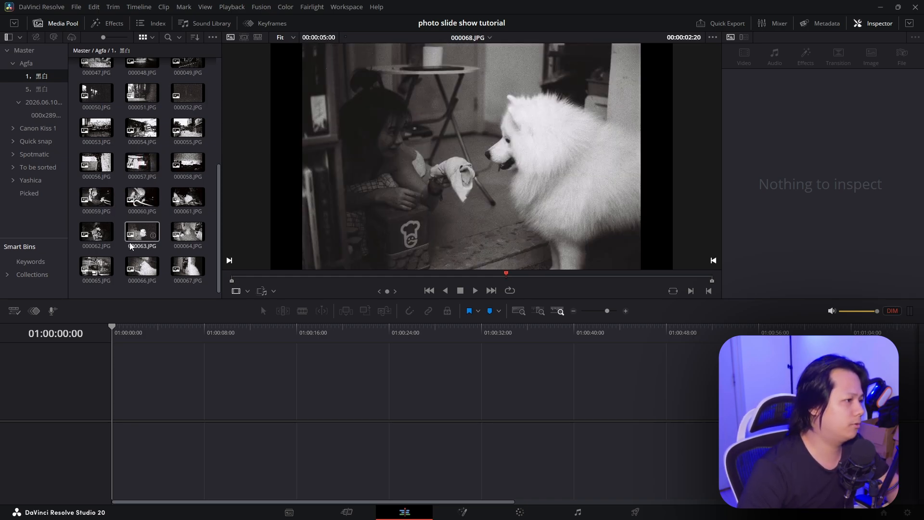
left_click(143, 269)
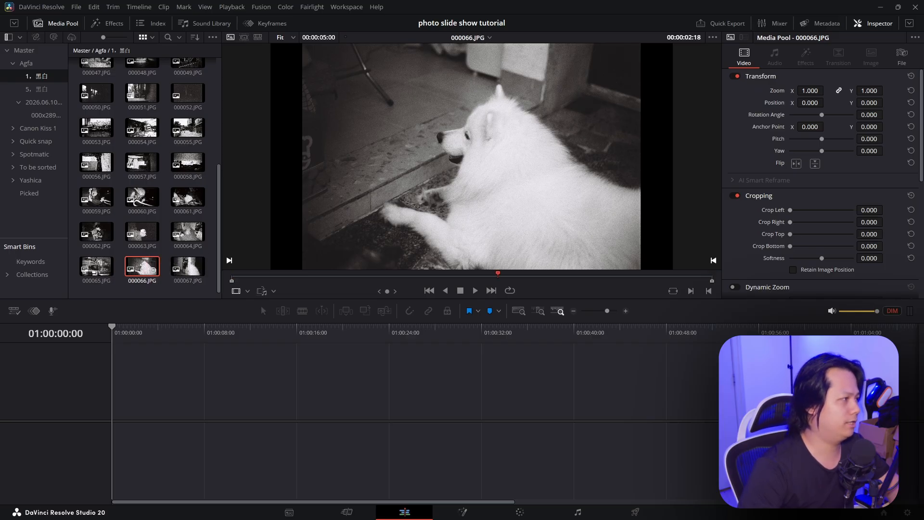
left_click_drag(0, 86, 0, 99)
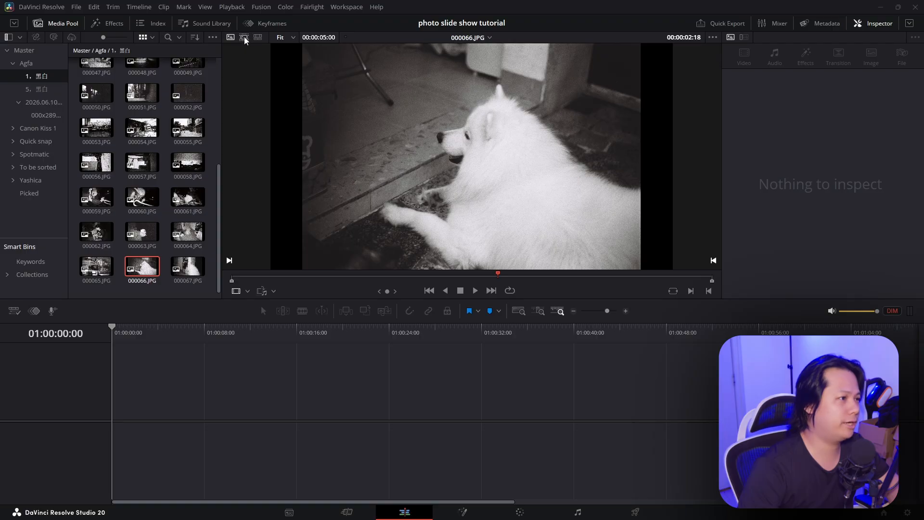
Step: Switch the viewer to Source Tape, load the whole Agfa bin, and collapse its 2026.06.10 sub-bin in the bin tree
left_click(245, 37)
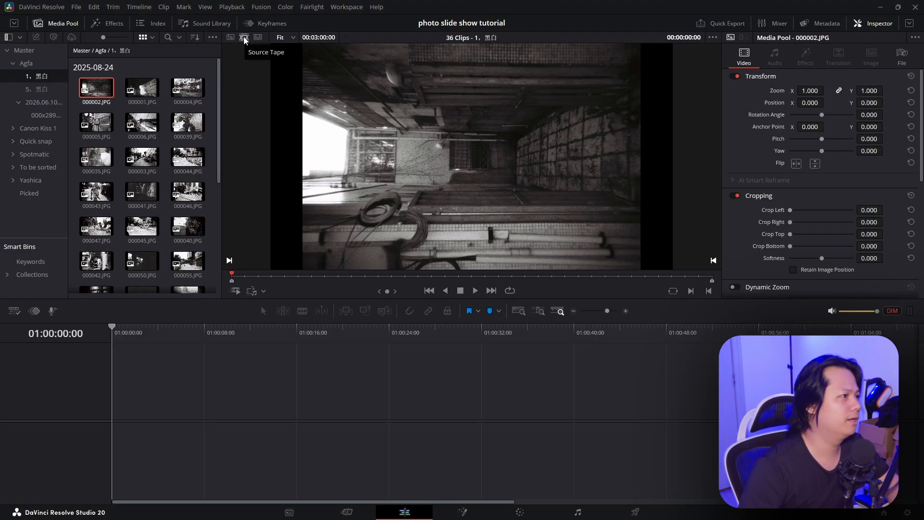
double_click(33, 63)
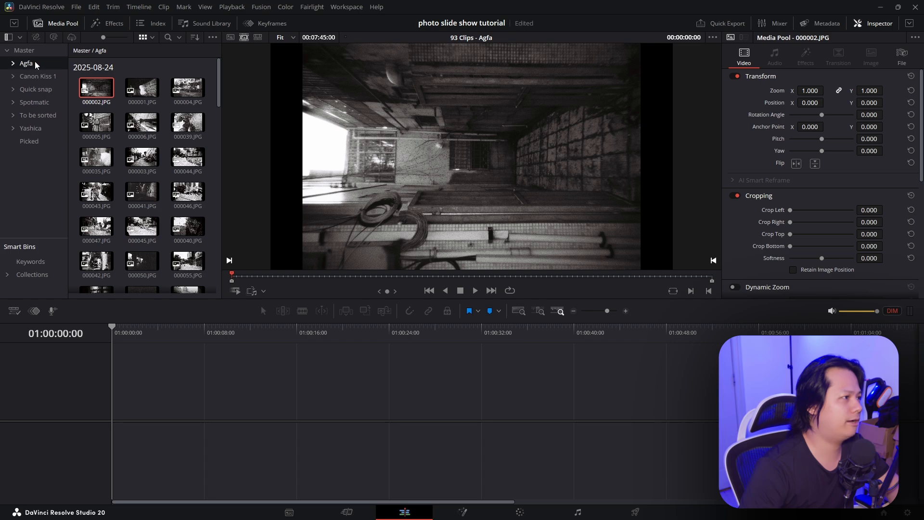
left_click(13, 64)
left_click(19, 102)
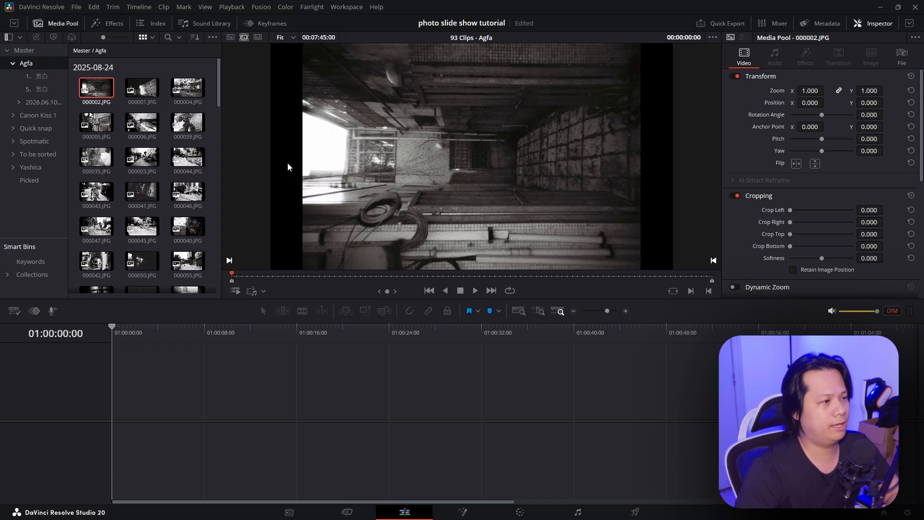
Step: Look through the Agfa photos one after another in the source tape, as far as 000041.JPG
key("Down")
key("Down")
key("Down")
key("Down")
key("Down")
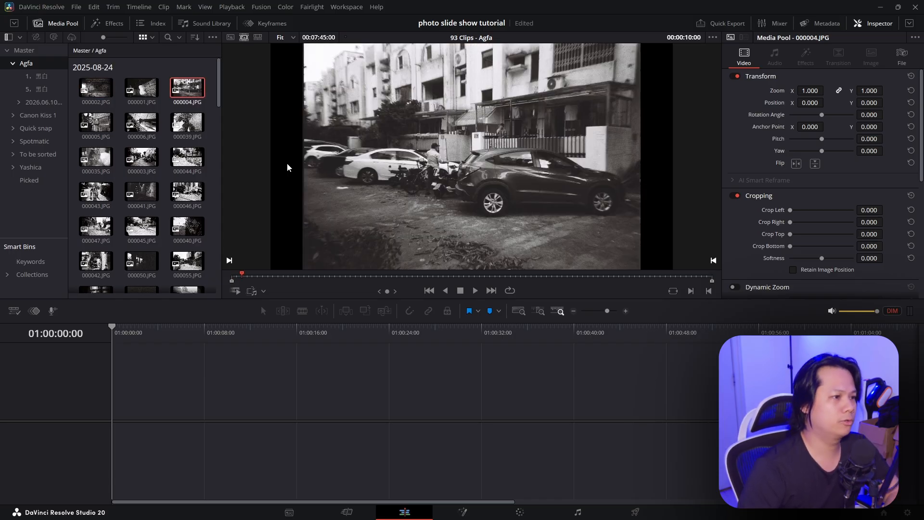
key("Down")
key("Down")
key("Down")
key("Down")
key("Down")
key("Down")
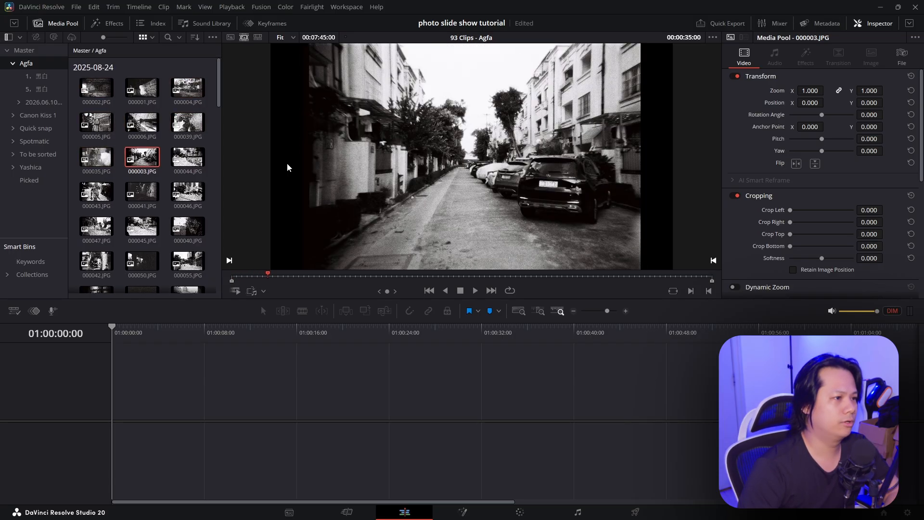
key("Down")
key("Down")
key("Down")
key("Down")
key("Down")
key("Down")
key("Down")
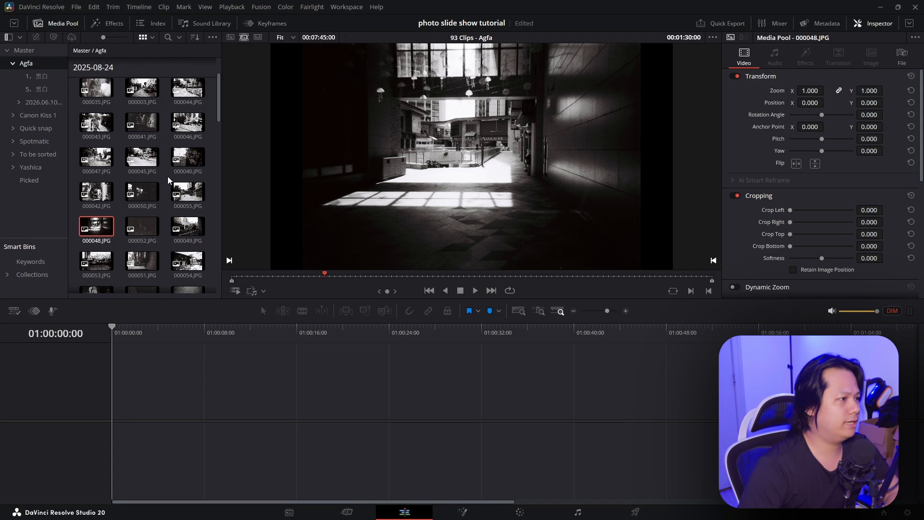
left_click(166, 209)
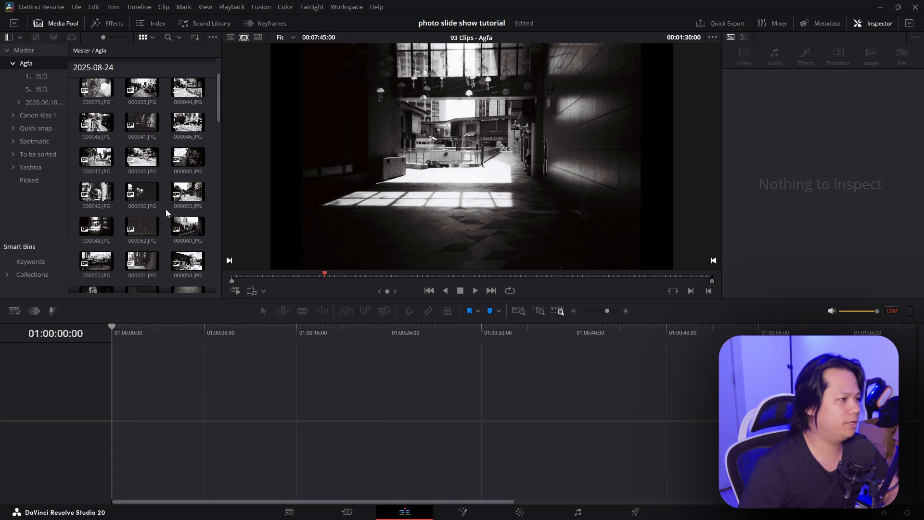
left_click(150, 195)
key("Down")
key("Down")
key("Down")
key("Down")
key("Down")
key("Down")
key("Down")
key("Down")
key("Down")
key("Down")
key("Down")
key("Down")
key("Down")
key("Down")
key("Down")
key("Down")
key("Down")
key("Down")
key("Down")
key("Down")
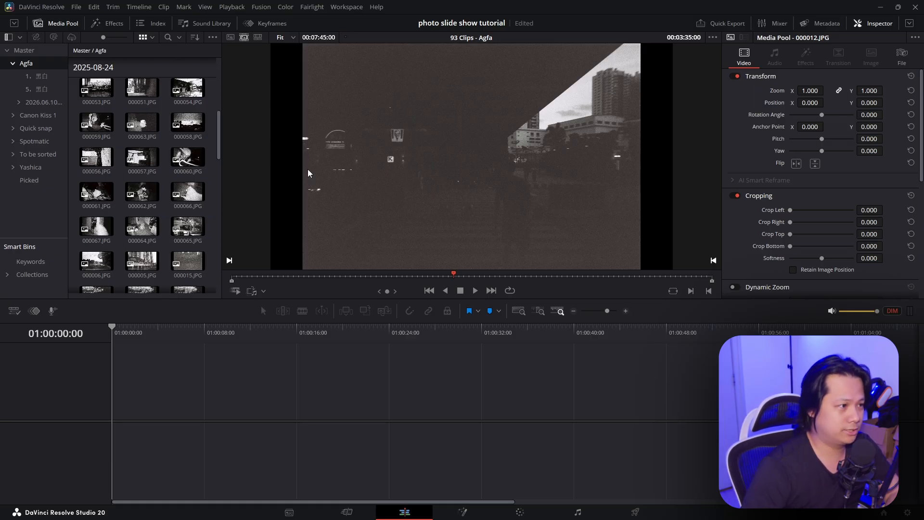
key("Down")
key("Down")
key("Down")
key("Down")
key("Down")
key("Down")
key("Down")
key("Down")
key("Down")
key("Down")
key("Down")
key("Down")
key("Down")
key("Down")
key("Down")
key("Down")
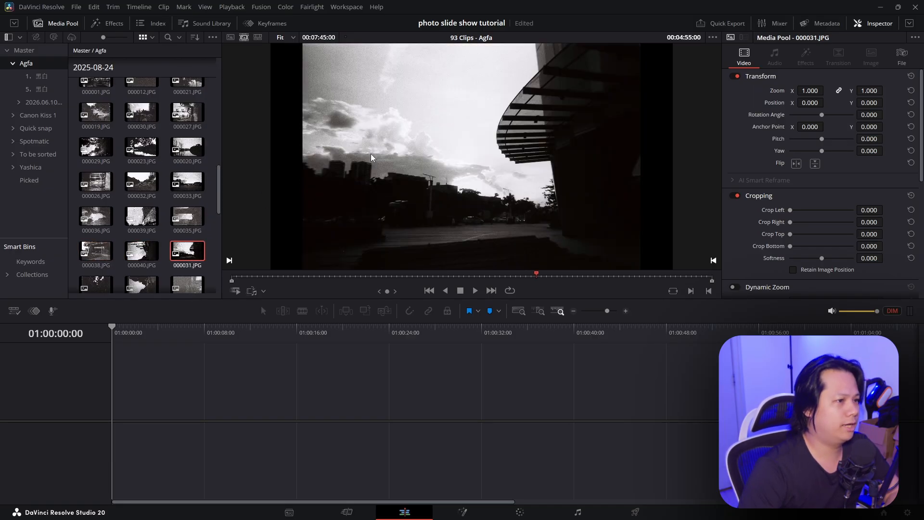
key("Down")
key("Down")
key("Down")
key("Down")
key("Down")
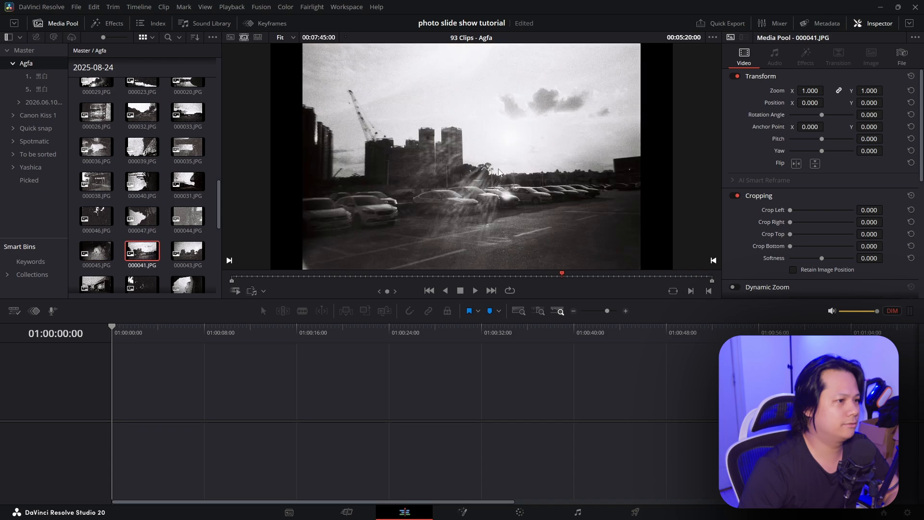
key("Down")
key("Up")
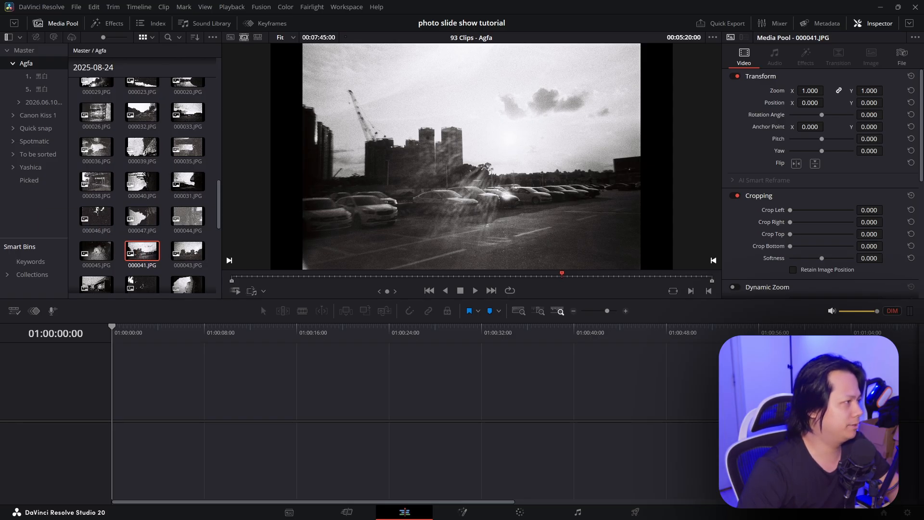
left_click_drag(0, 87, 345, 213)
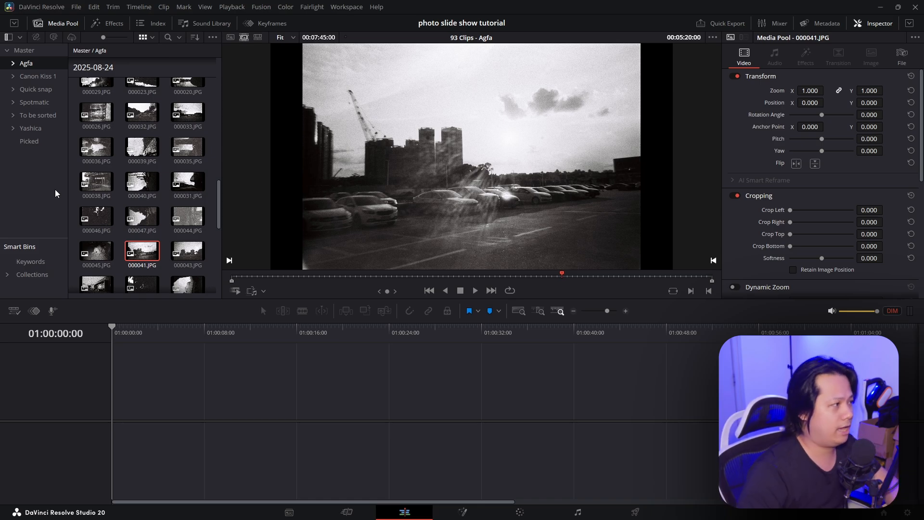
key("alt+Tab")
left_click(257, 358)
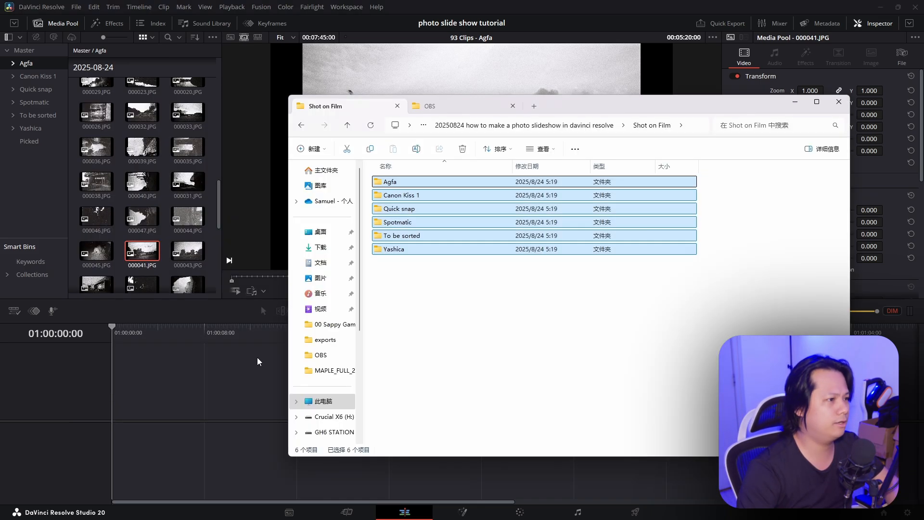
Step: Load the whole Master bin as a source tape, and return the viewer to Source Clip mode
left_click(8, 50)
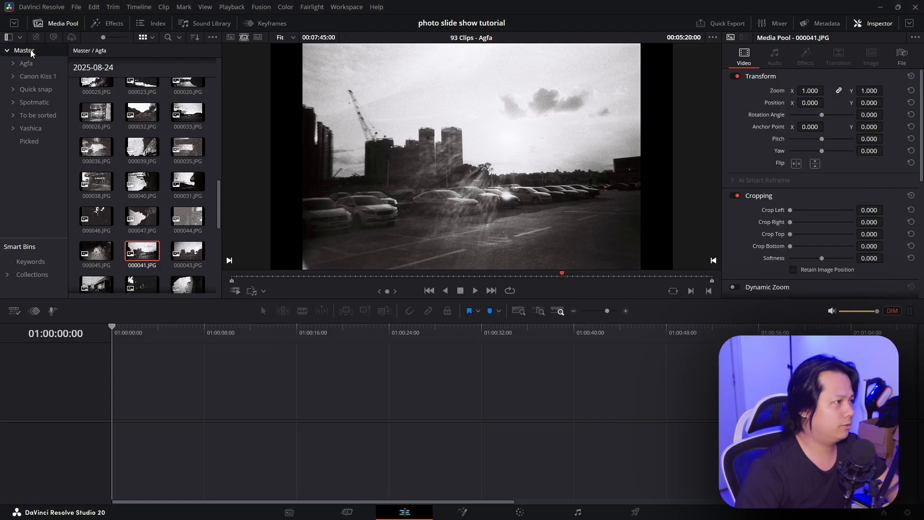
double_click(21, 48)
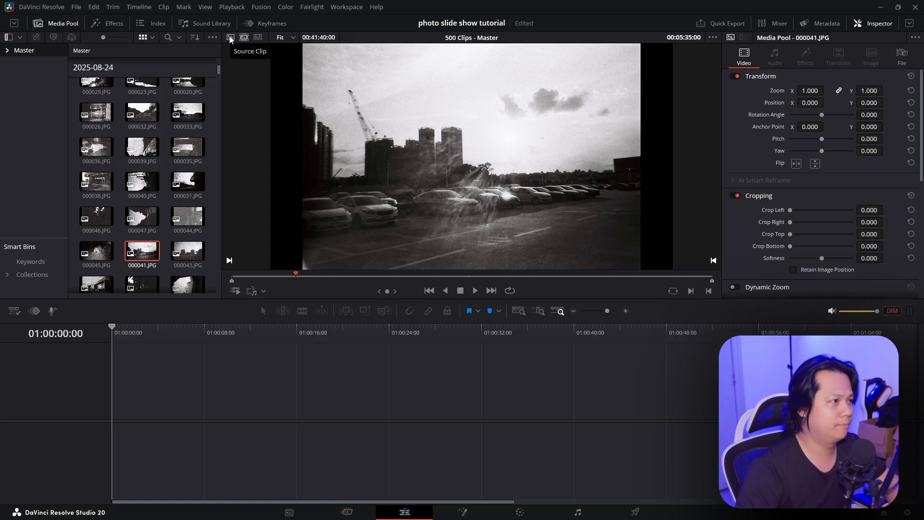
left_click(230, 38)
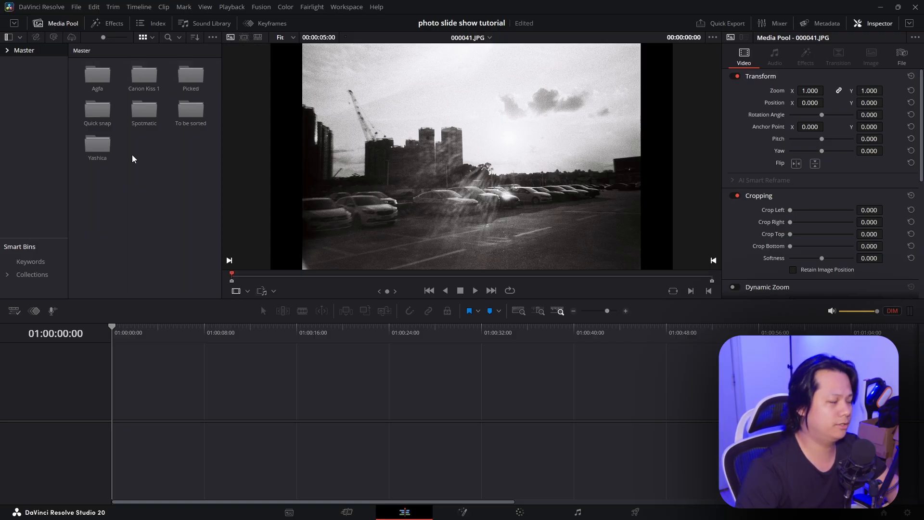
Step: Create a bin named bgm in the Master bin and open it
right_click(141, 175)
left_click(190, 231)
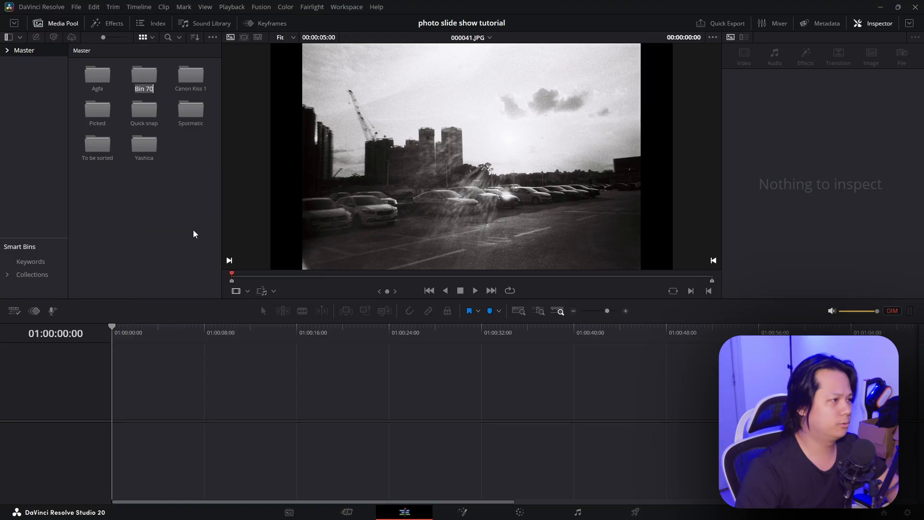
type("bgm")
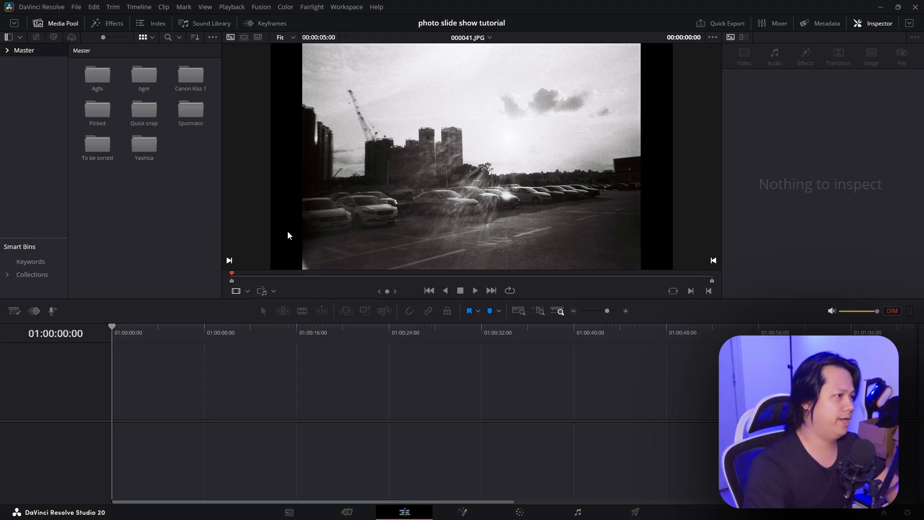
double_click(144, 75)
Step: Import the Sunny Hip Hop (Short Version) track from the mp3 folder in File Explorer into the bgm bin
key("alt+Tab")
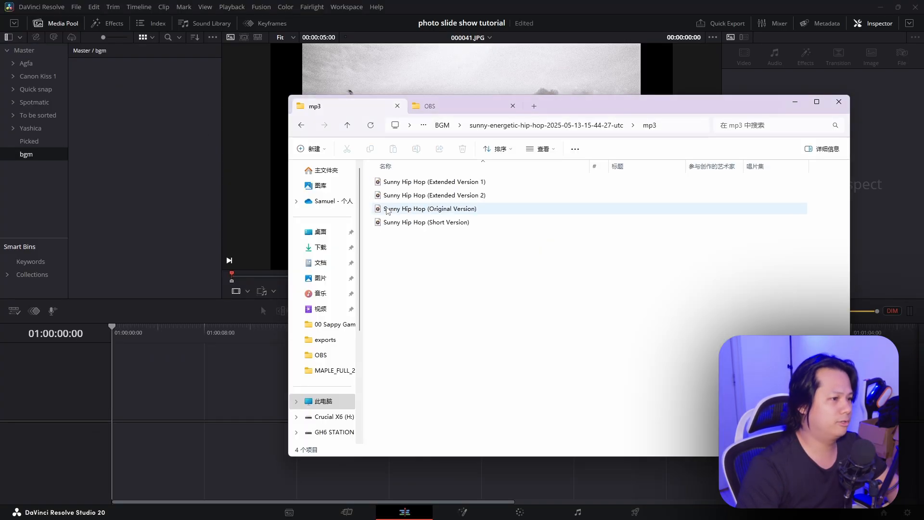
left_click_drag(417, 224, 114, 137)
left_click(142, 113)
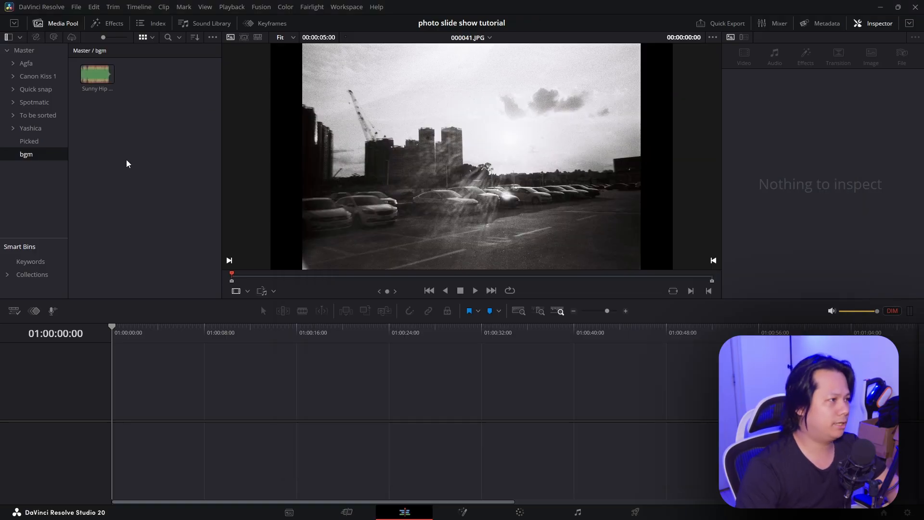
Step: Create a timeline with the Sunny Hip Hop (Short Version) clip on audio track 1, and make the audio track taller
left_click_drag(97, 75, 225, 426)
left_click_drag(93, 438, 99, 470)
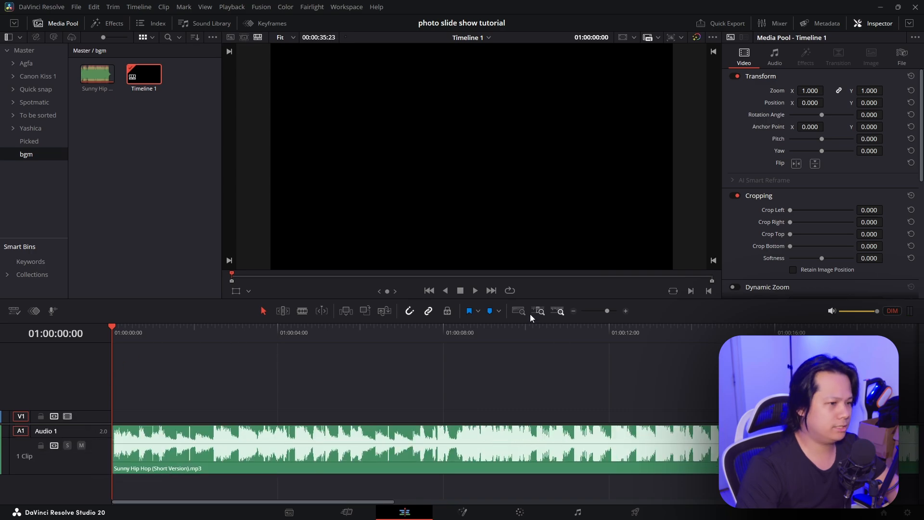
left_click(519, 311)
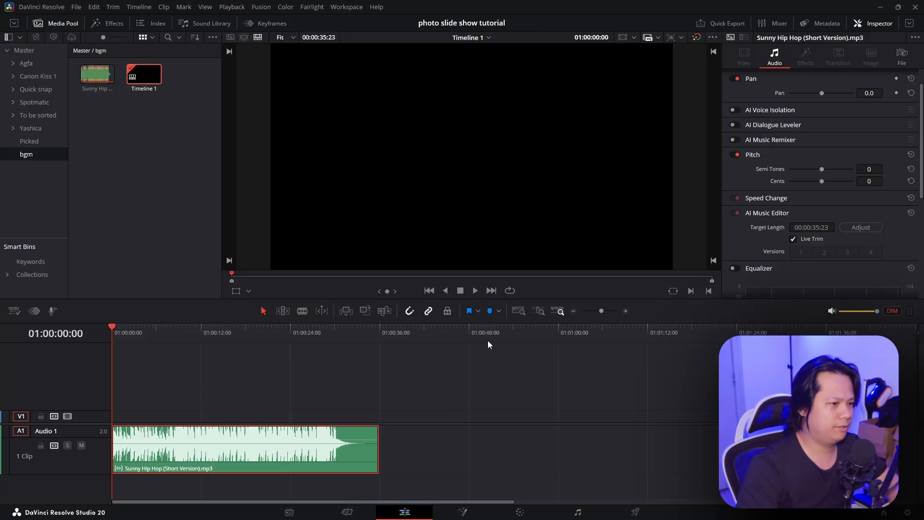
Step: Extend the Sunny Hip Hop (Short Version) clip on audio track 1 to a length of 00:00:52:08
left_click_drag(373, 451, 471, 452)
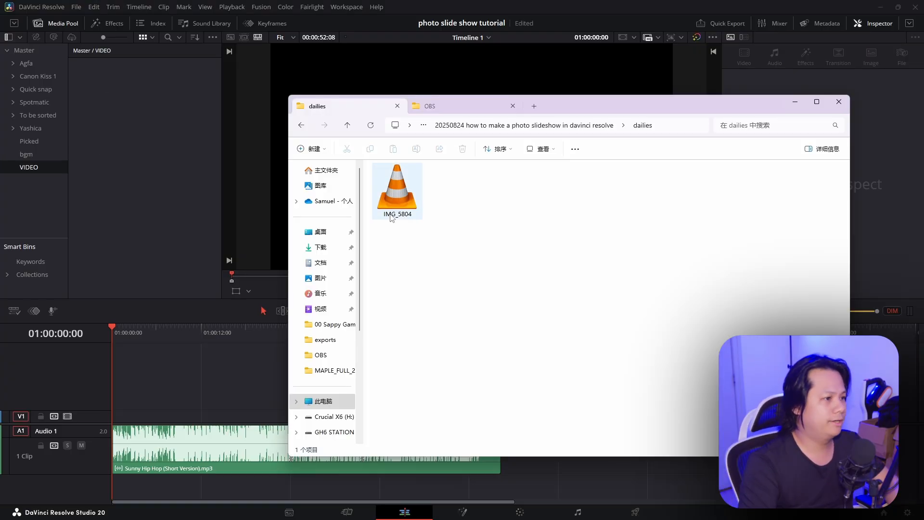
Step: Import the IMG_5804 video from the dailies folder in File Explorer into the VIDEO bin and preview its viewfinder shot
left_click_drag(392, 212, 150, 164)
left_click(99, 77)
left_click(477, 288)
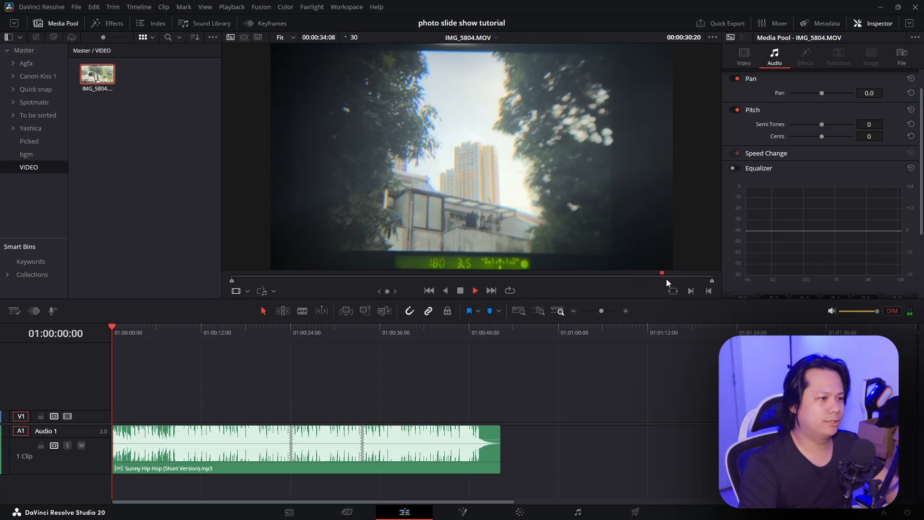
left_click(664, 276)
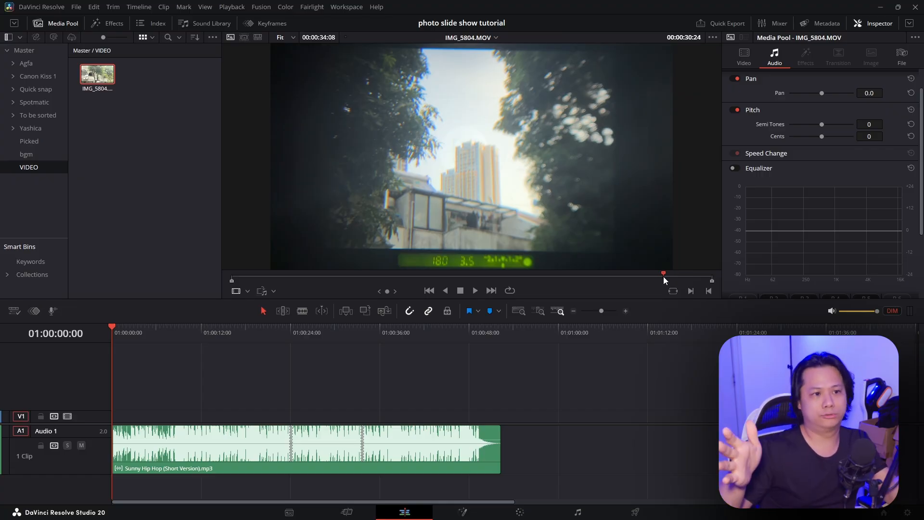
left_click(160, 140)
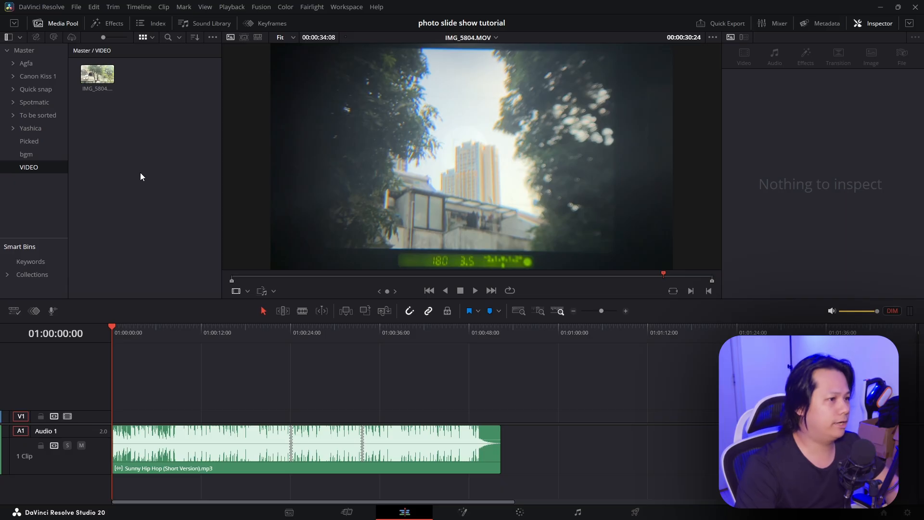
Step: Import the IMG_3483 photo from the canon 60d folder in File Explorer into the VIDEO bin and display it
key("alt+Tab")
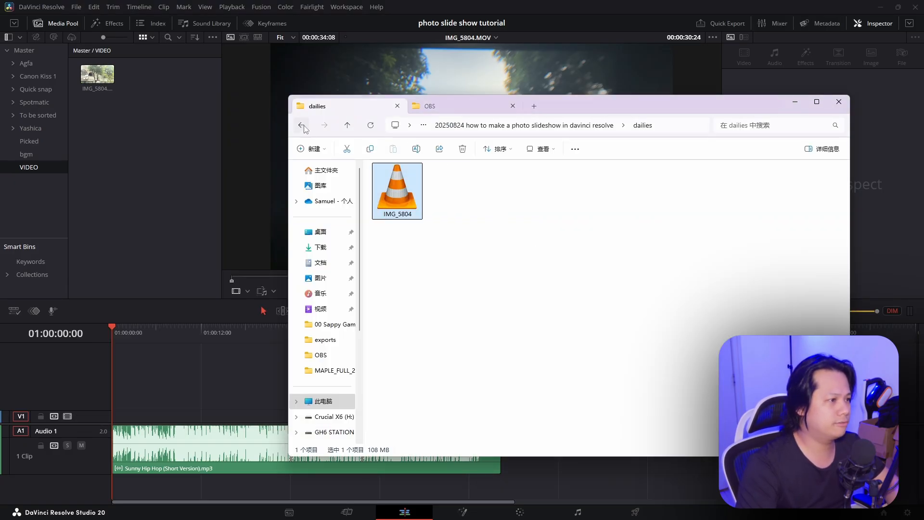
left_click(303, 127)
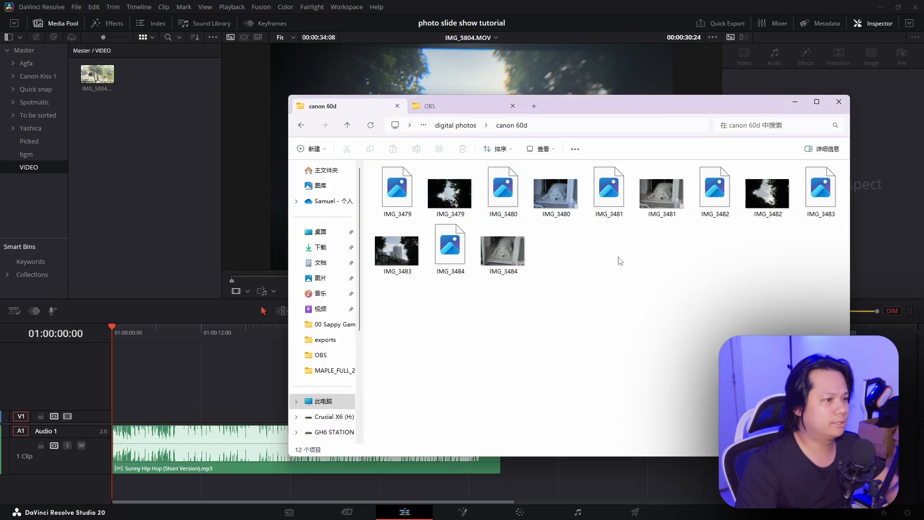
left_click_drag(527, 114, 590, 218)
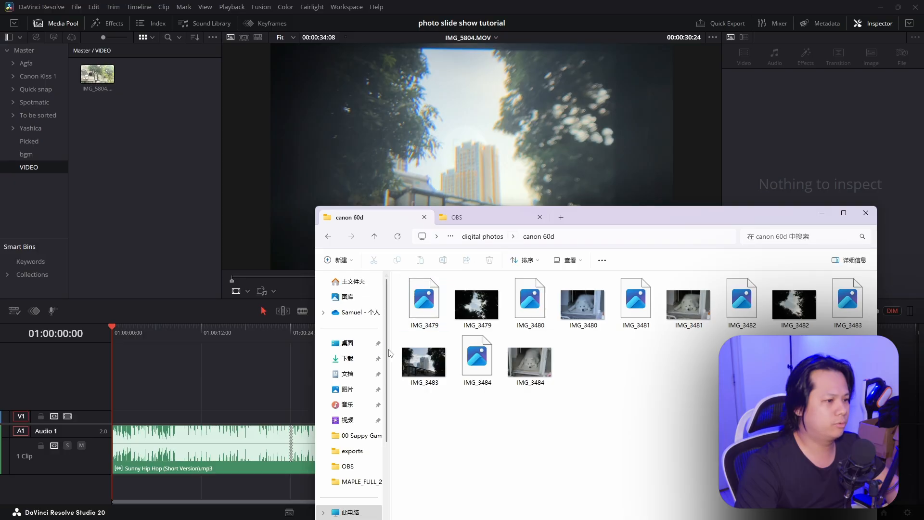
left_click_drag(424, 363, 167, 163)
left_click(96, 77)
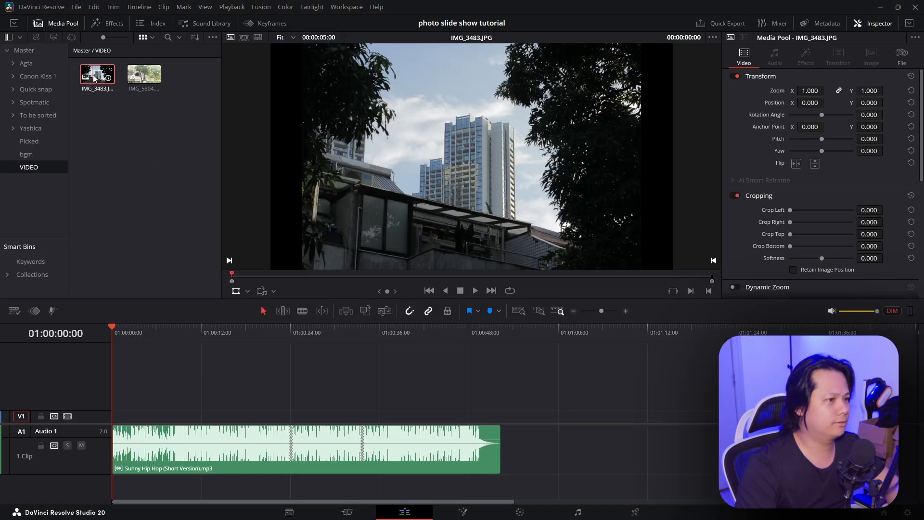
Step: Place IMG_3483.JPG on video track 1 at about 01:00:05:14, above the music, and make the video track taller
left_click_drag(95, 78, 163, 417)
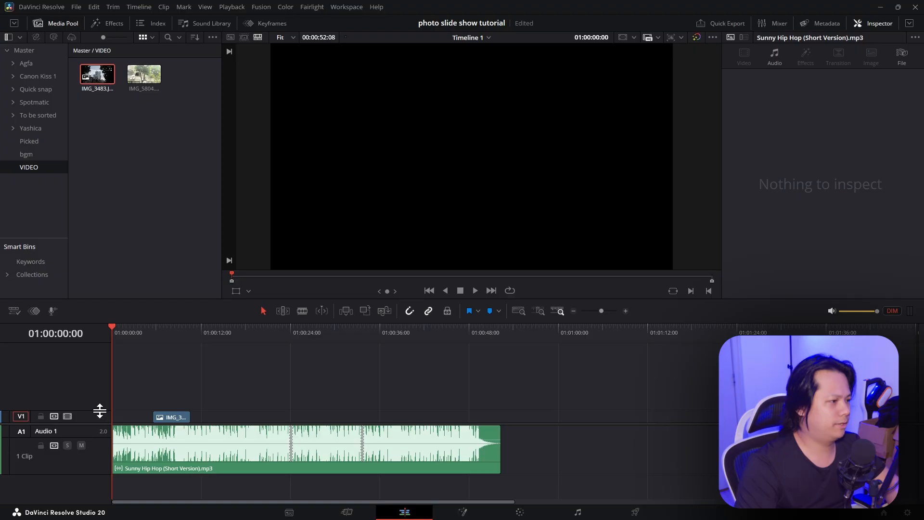
left_click_drag(99, 411, 100, 379)
left_click(168, 333)
scroll(262, 375, "up", 5)
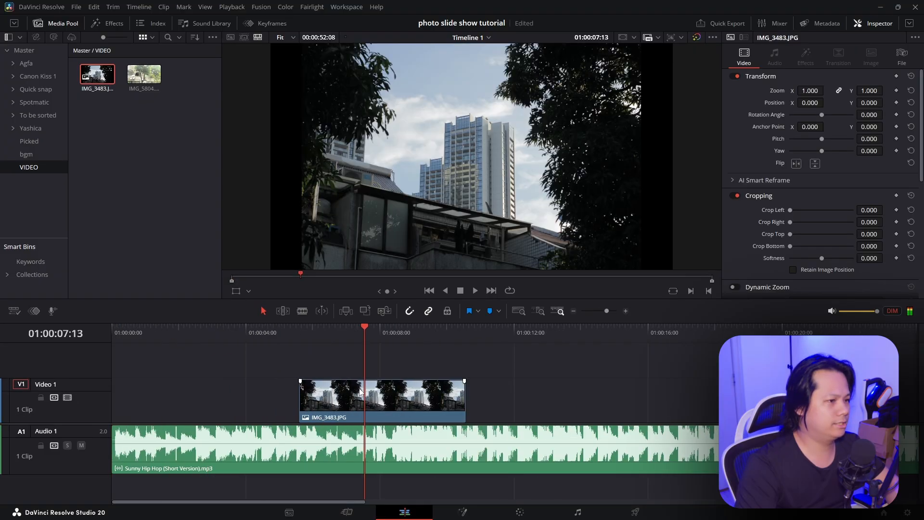
left_click_drag(511, 332, 392, 325)
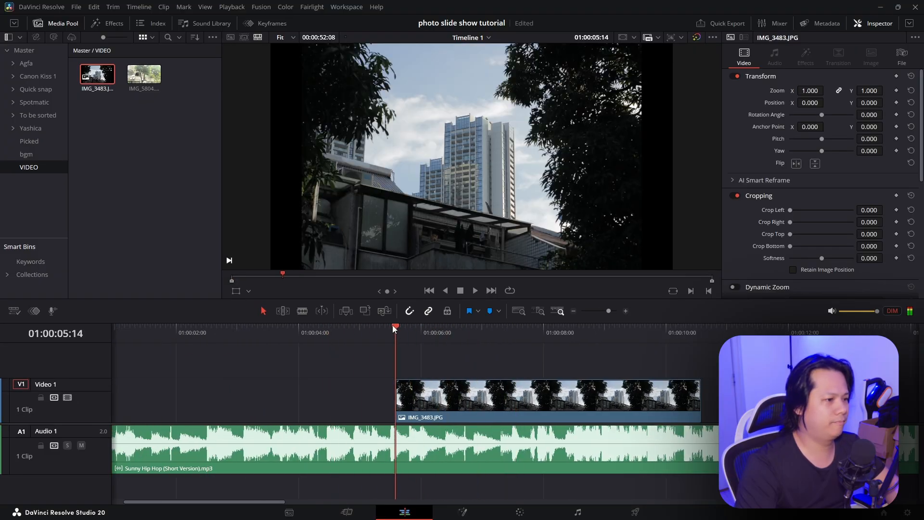
scroll(486, 348, "down", 5)
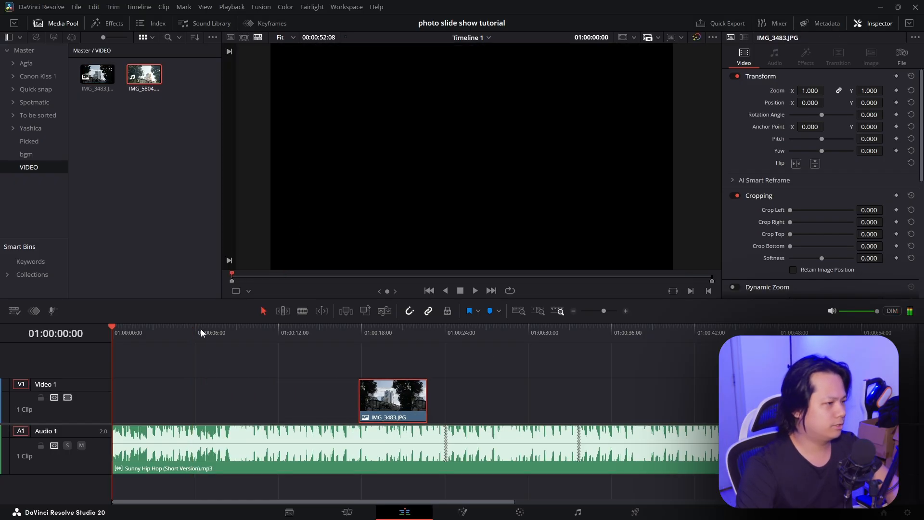
Step: Play the music from 01:00:07:16 to find the beat, and park the playhead at 01:00:09:17
left_click_drag(201, 332, 214, 333)
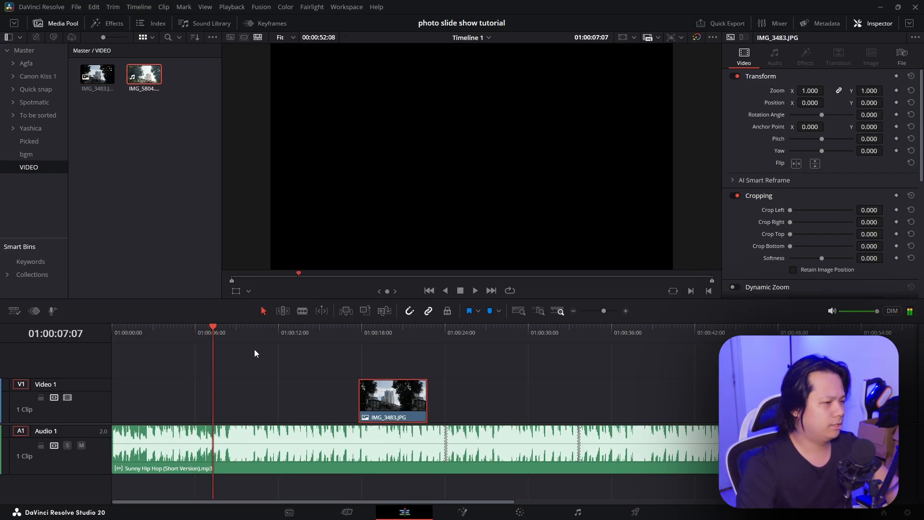
key("ctrl+=")
left_click(443, 365)
mouse_move(415, 332)
left_mouse_down()
mouse_move(371, 334)
mouse_move(431, 334)
left_mouse_up()
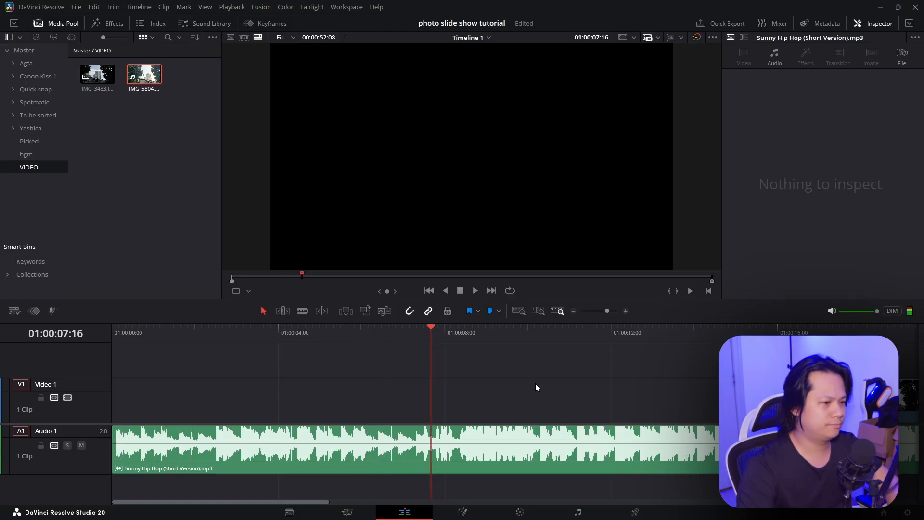
key("space")
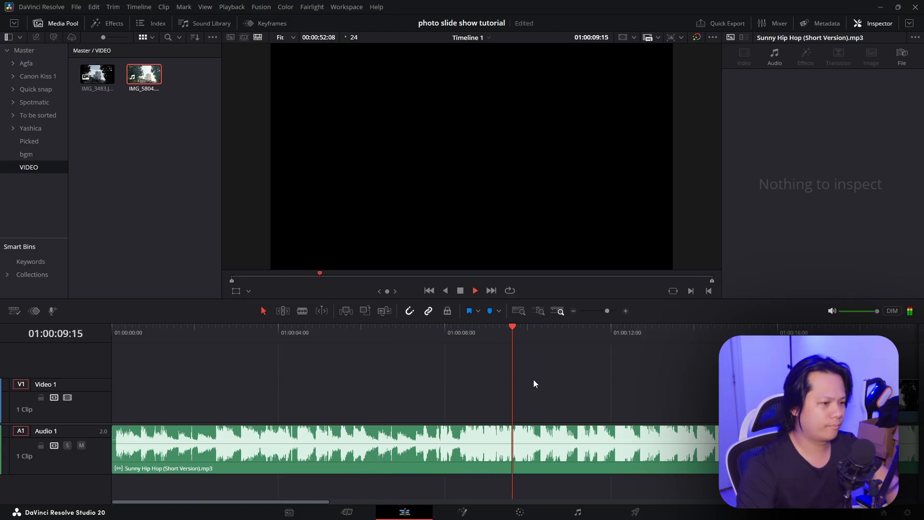
key("space")
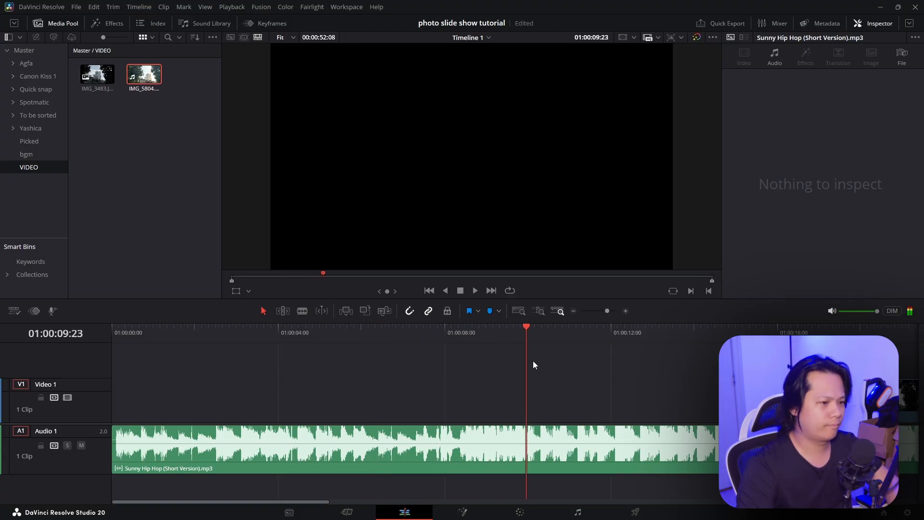
left_click(515, 333)
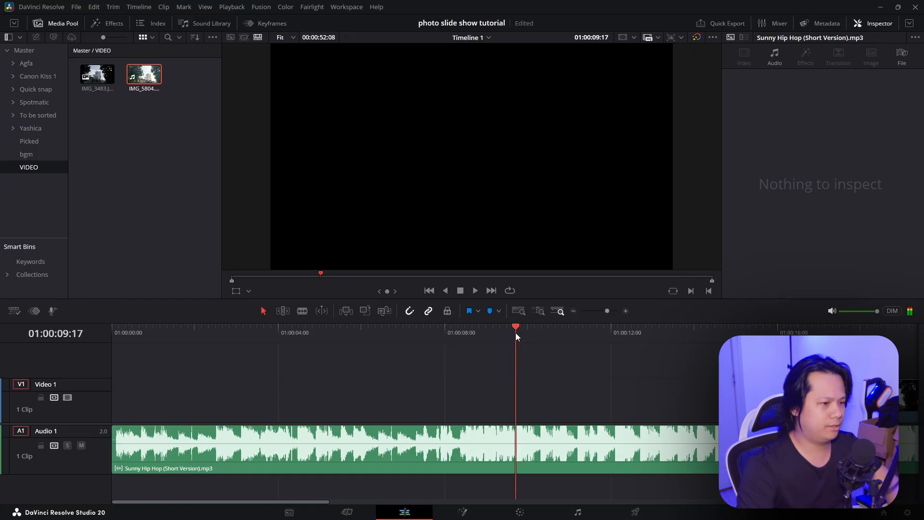
Step: Show the music beats on the Sunny Hip Hop clip and move the playhead to the beat at 01:00:09:02
right_click(489, 468)
left_click(519, 460)
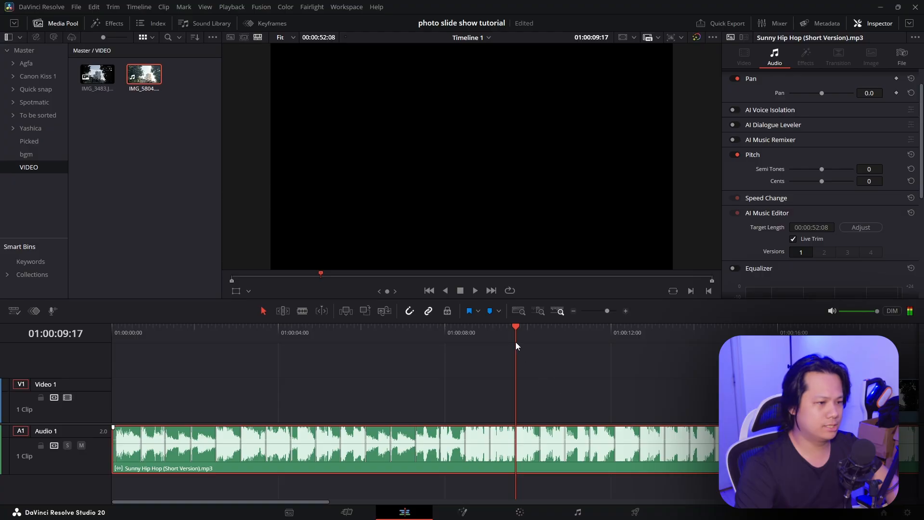
left_click(490, 336)
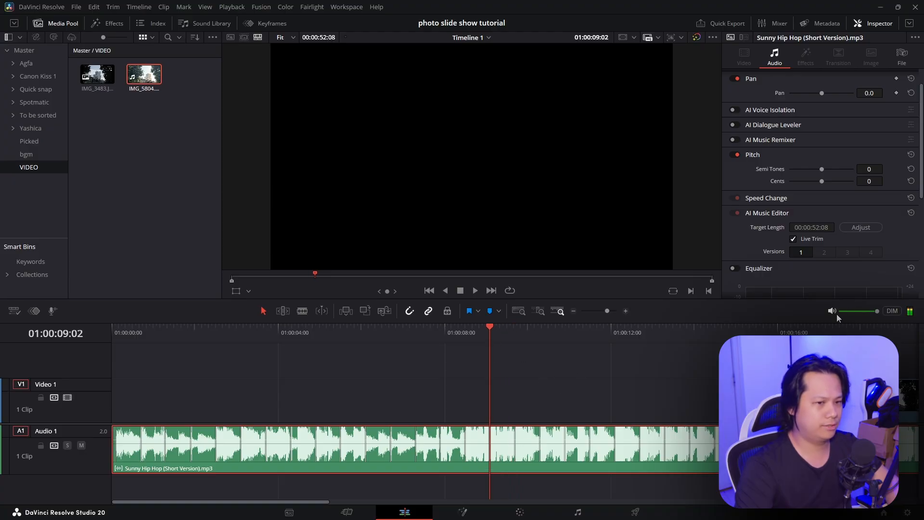
Step: Move IMG_3483.JPG on video track 1 to start at the 01:00:09:17 beat, and play the timeline from 01:00:07:16
left_click_drag(876, 405, 538, 405)
left_click_drag(514, 332, 432, 336)
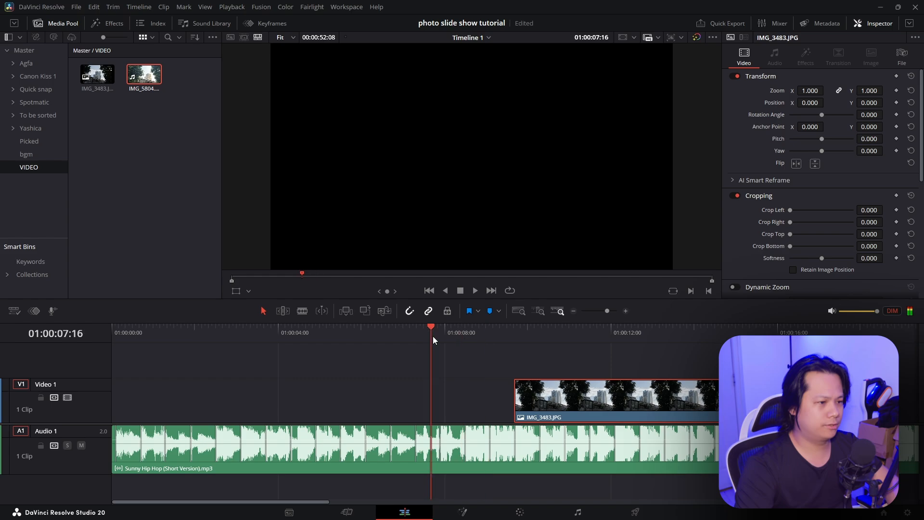
key("space")
Step: Load IMG_5804.MOV in the source viewer, mark In at the camera shot and mark Out at 00:00:31:16
double_click(144, 73)
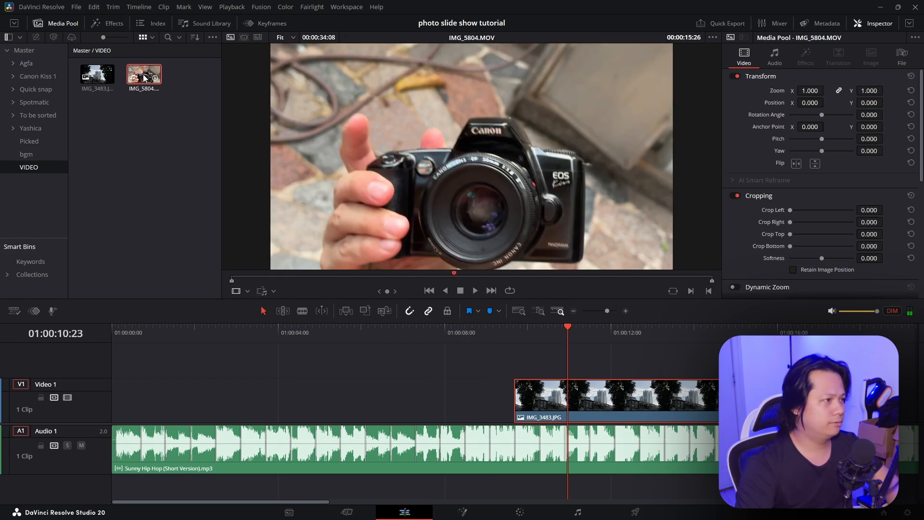
mouse_move(459, 261)
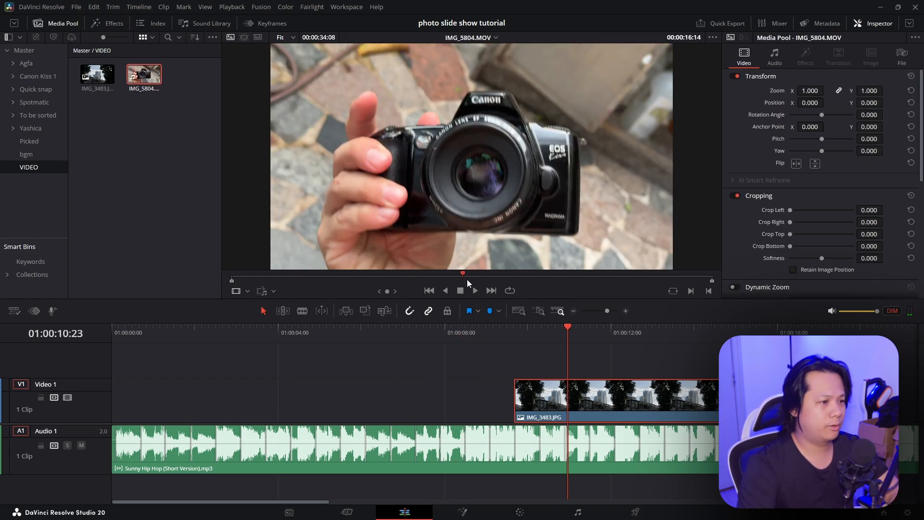
left_click_drag(467, 280, 674, 288)
key("i")
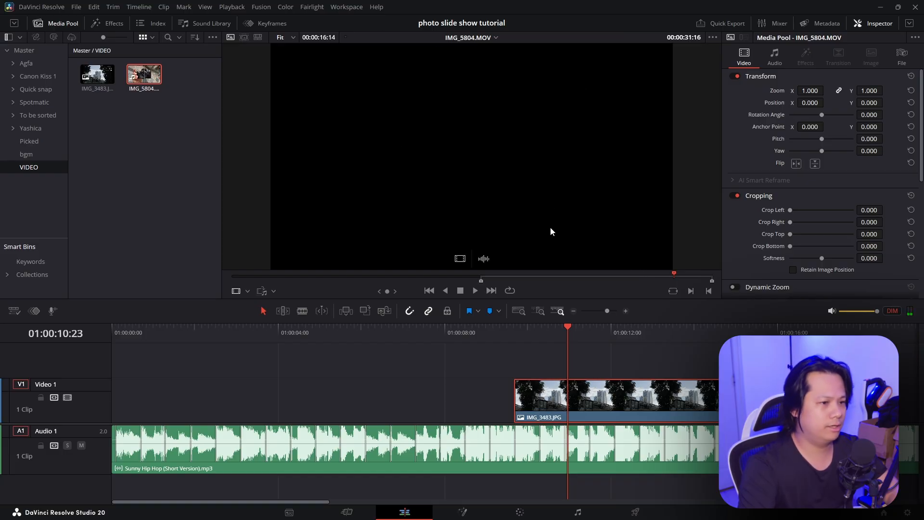
key("o")
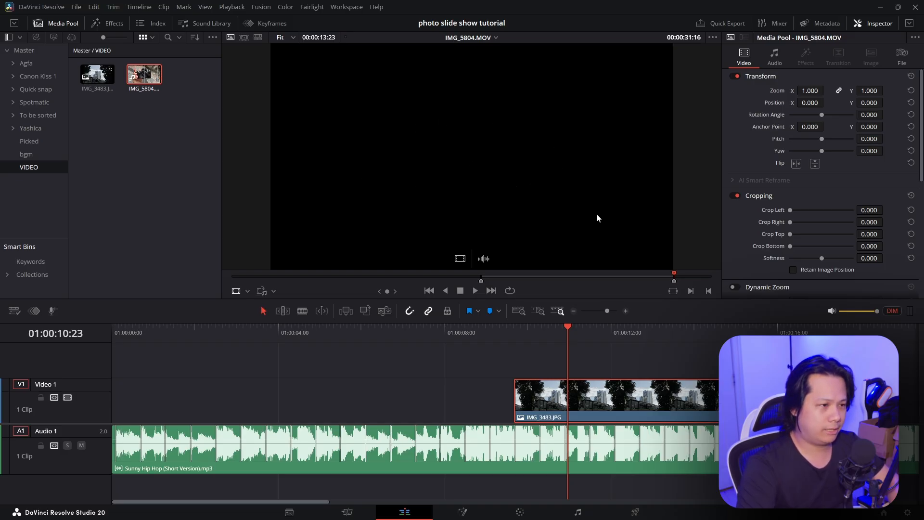
Step: Place the marked IMG_5804.MOV range on a new video track 2 at the timeline start, make the track taller, and scrub its opening
left_click_drag(477, 195, 713, 385)
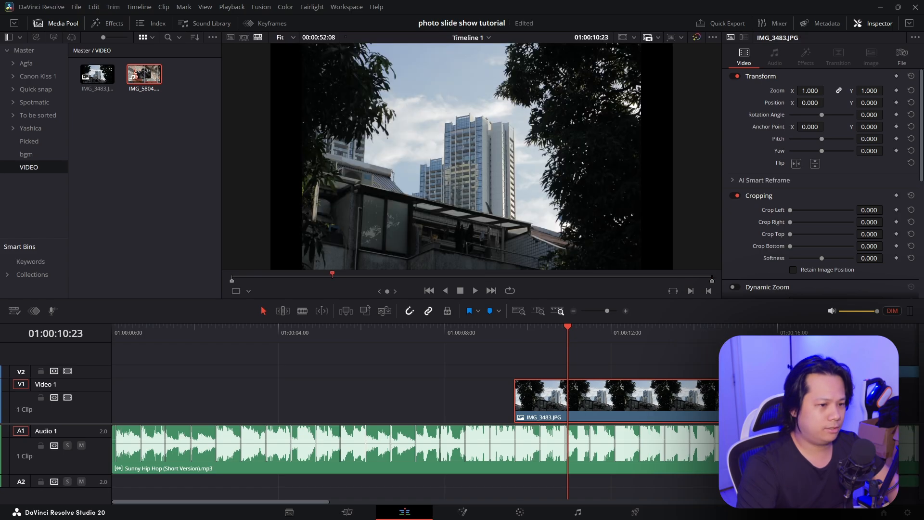
left_click_drag(795, 372, 156, 373)
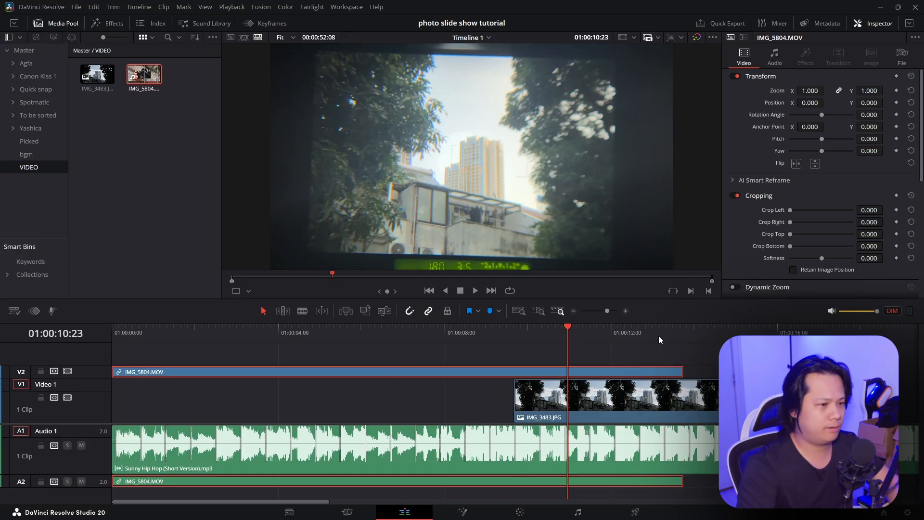
left_click_drag(538, 334, 104, 349)
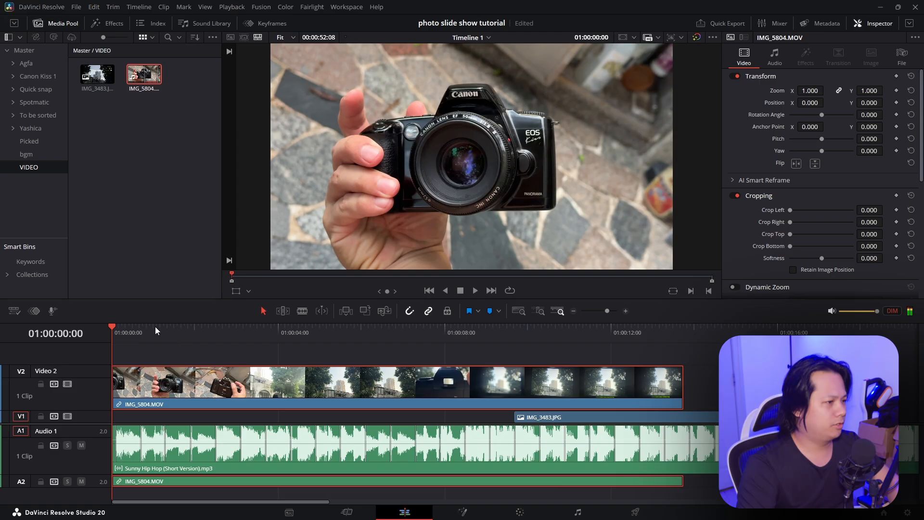
mouse_move(155, 329)
left_mouse_down()
mouse_move(123, 346)
mouse_move(228, 341)
mouse_move(157, 342)
left_mouse_up()
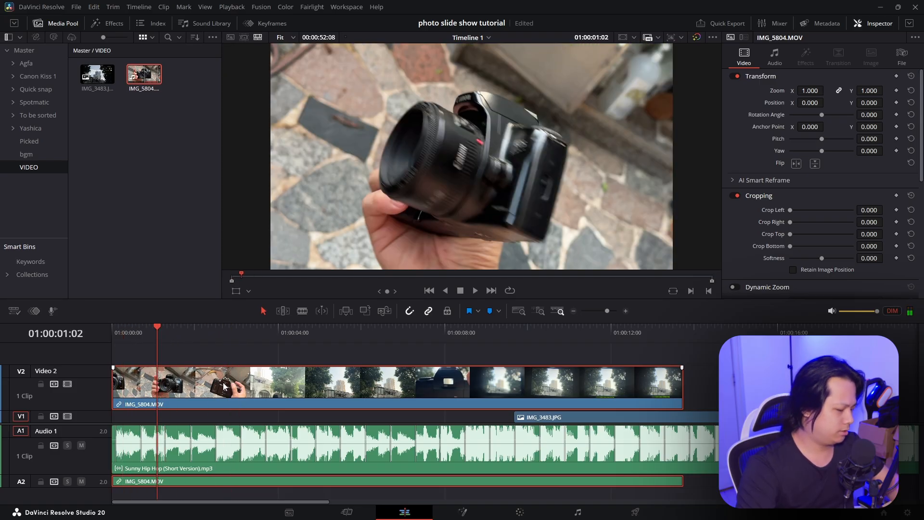
Step: Display the retime controls on IMG_5804.MOV and speed the clip up so it ends where IMG_3483.JPG begins
key("ctrl+r")
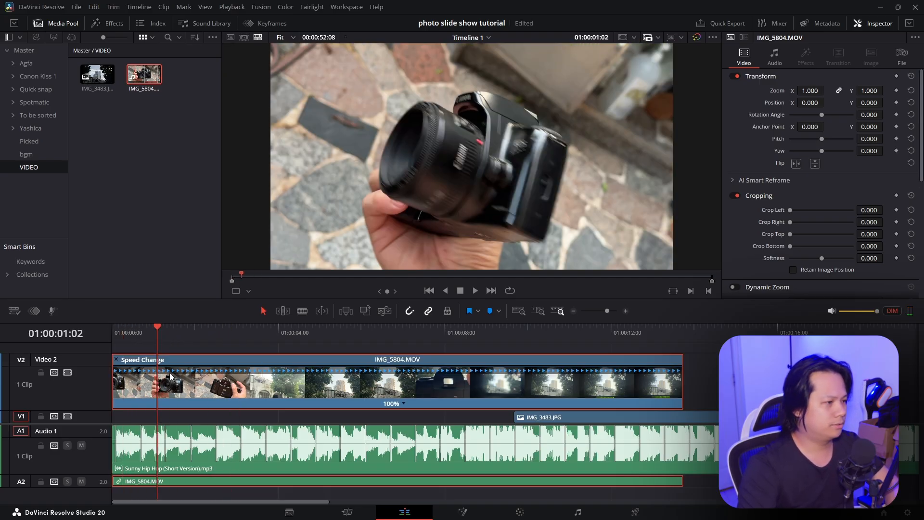
key("ctrl+r")
right_click(262, 376)
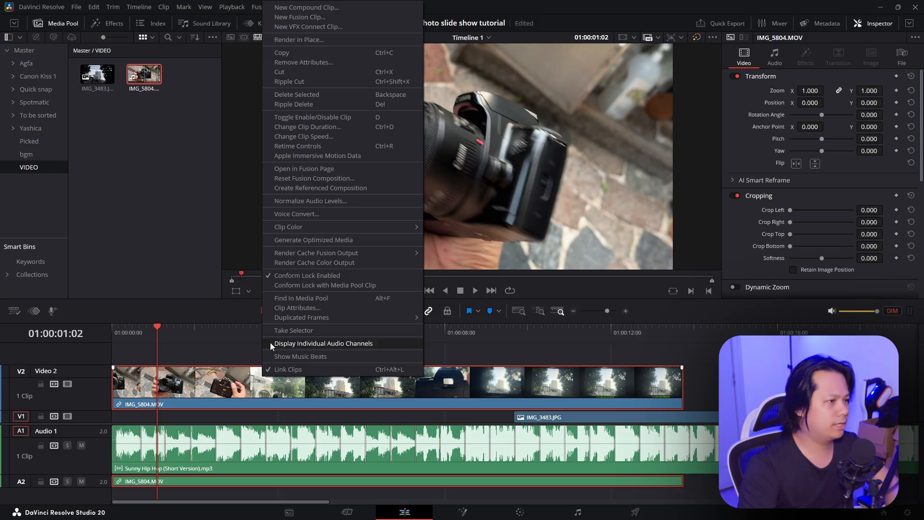
left_click(331, 146)
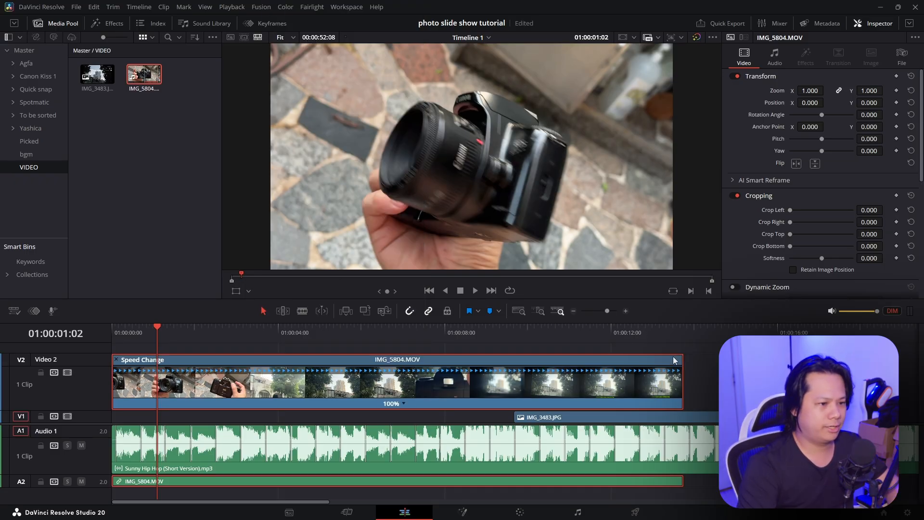
left_click_drag(683, 360, 513, 360)
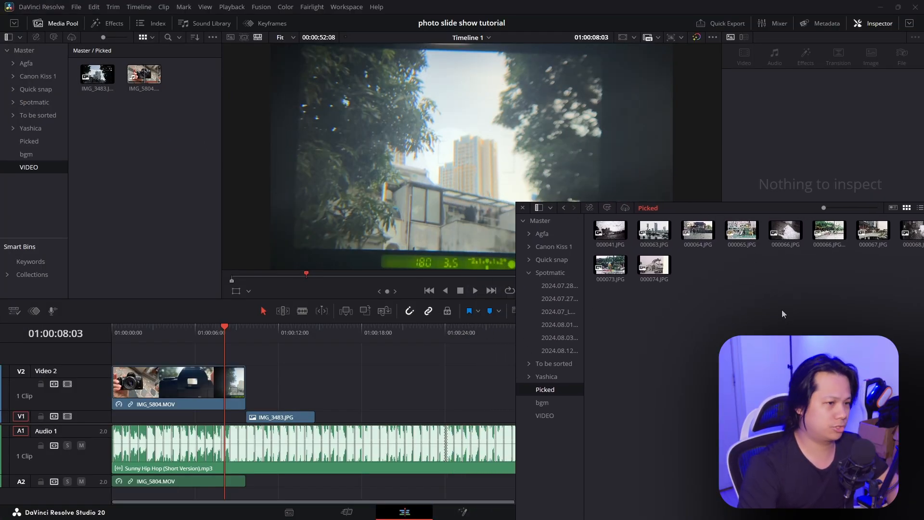
Step: Add all photos from the Picked bin to video track 1 right after IMG_3483.JPG, and scrub through the first ones
key("ctrl+a")
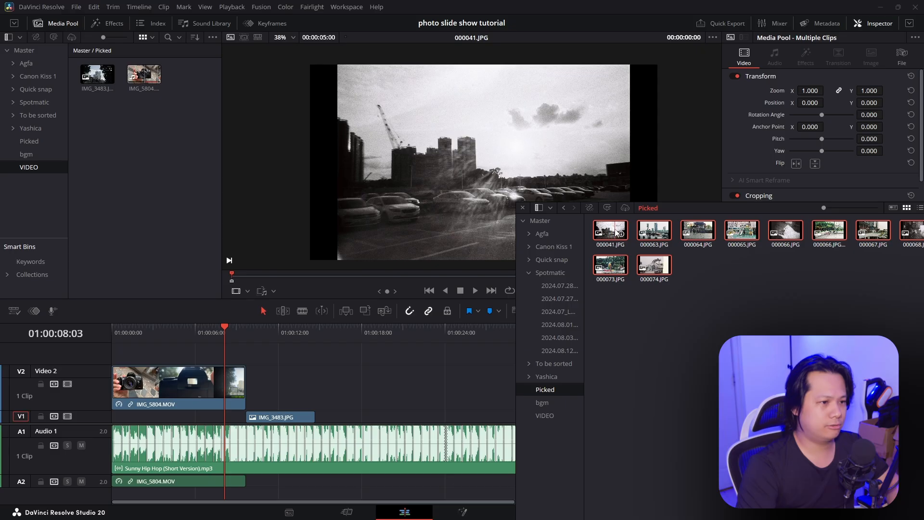
left_click_drag(617, 232, 324, 424)
left_click_drag(212, 336, 306, 337)
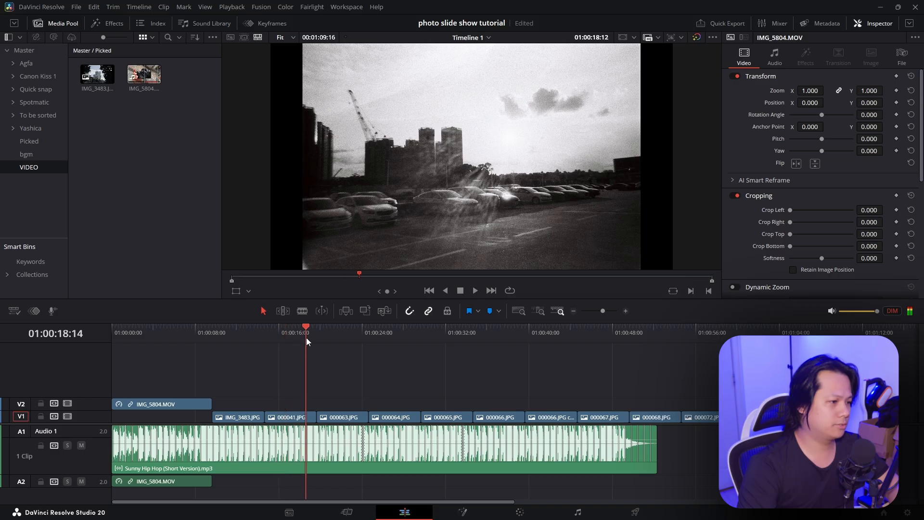
left_click(231, 341)
left_click_drag(234, 348, 225, 348)
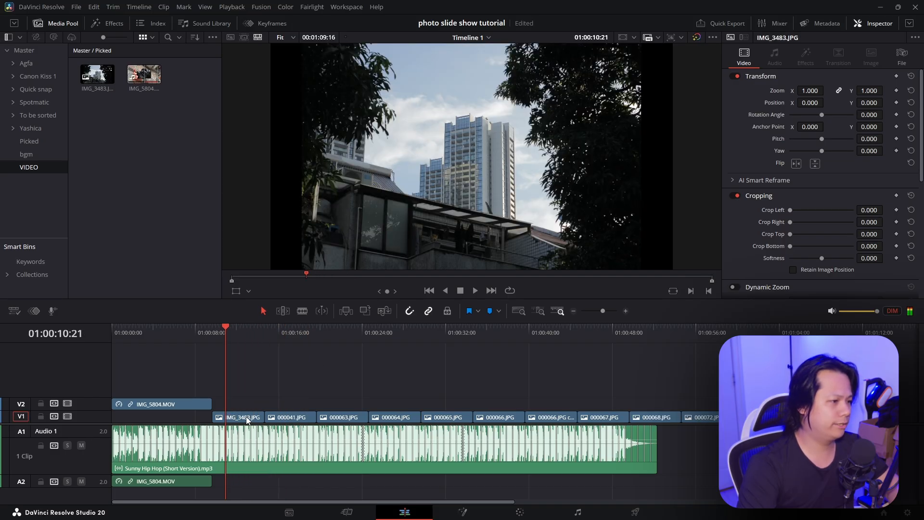
Step: Make video track 1 taller to show the photo thumbnails, and lock audio tracks 1 and 2 against edits
double_click(246, 420)
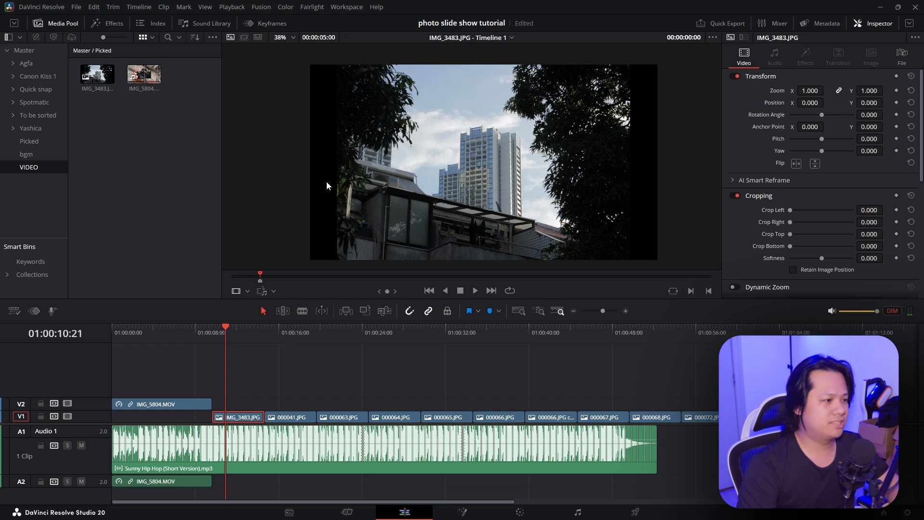
left_click_drag(99, 411, 100, 378)
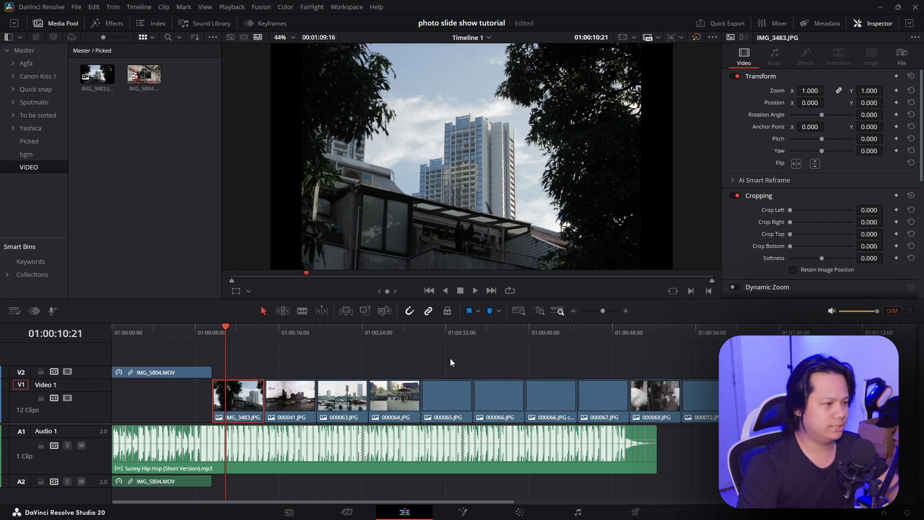
scroll(517, 363, "up", 4)
scroll(455, 363, "down", 3)
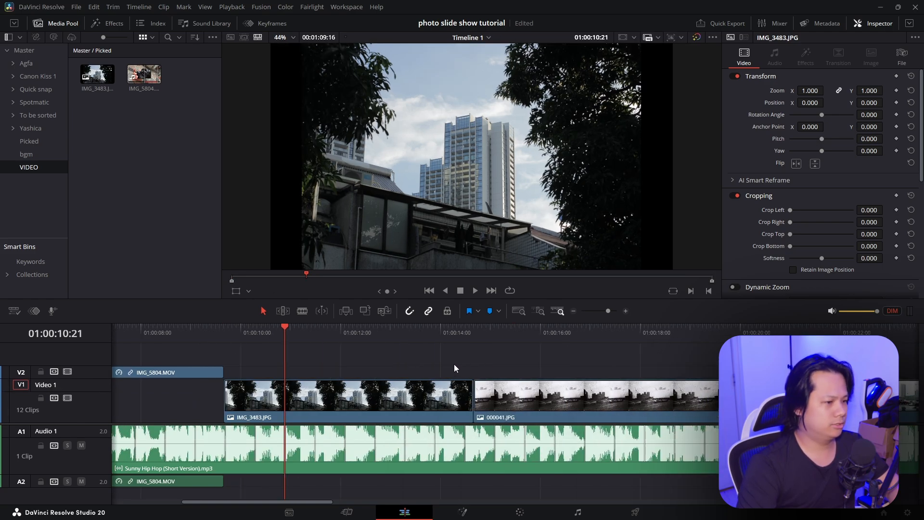
scroll(452, 364, "up", 4)
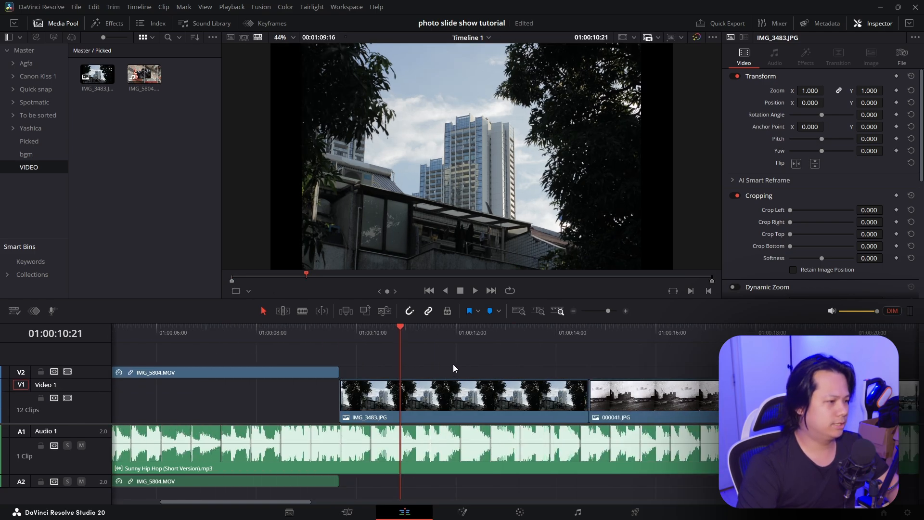
left_click(40, 445)
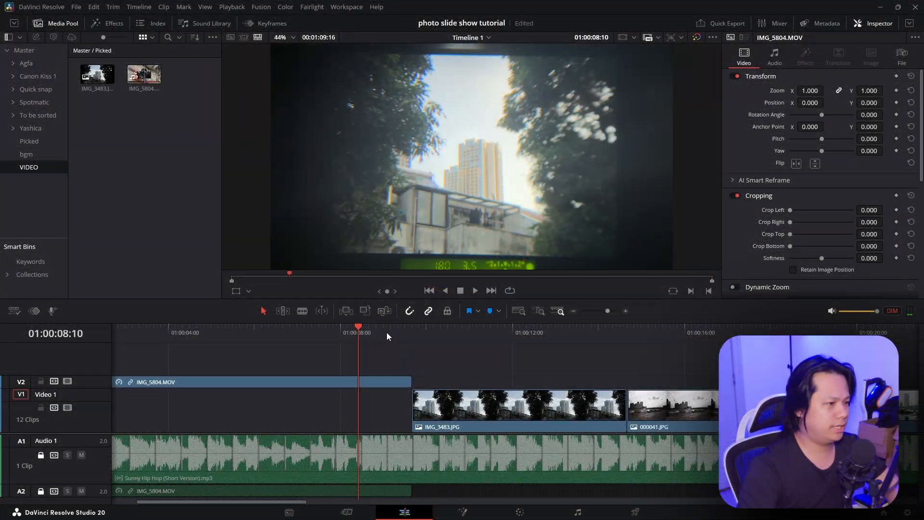
Step: Play the music from 01:00:09:00 and park the playhead on the beat at 01:00:12:02
left_click(383, 333)
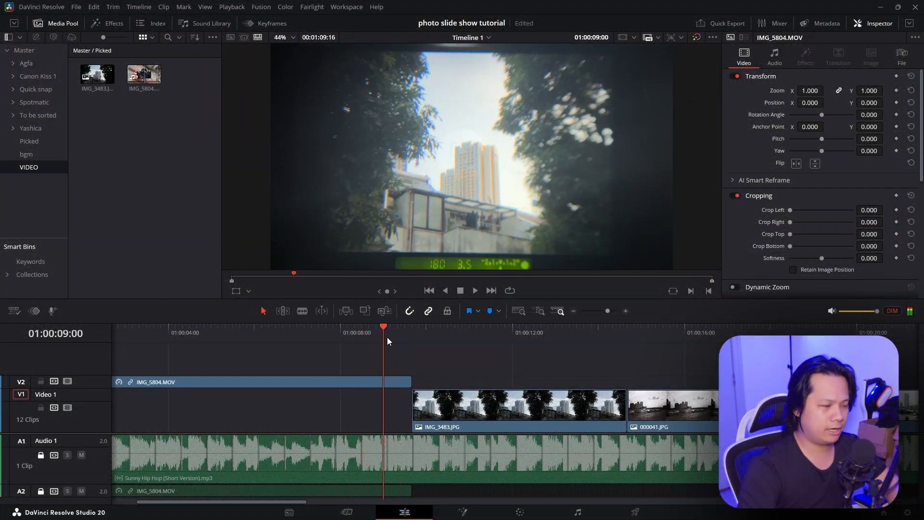
key("space")
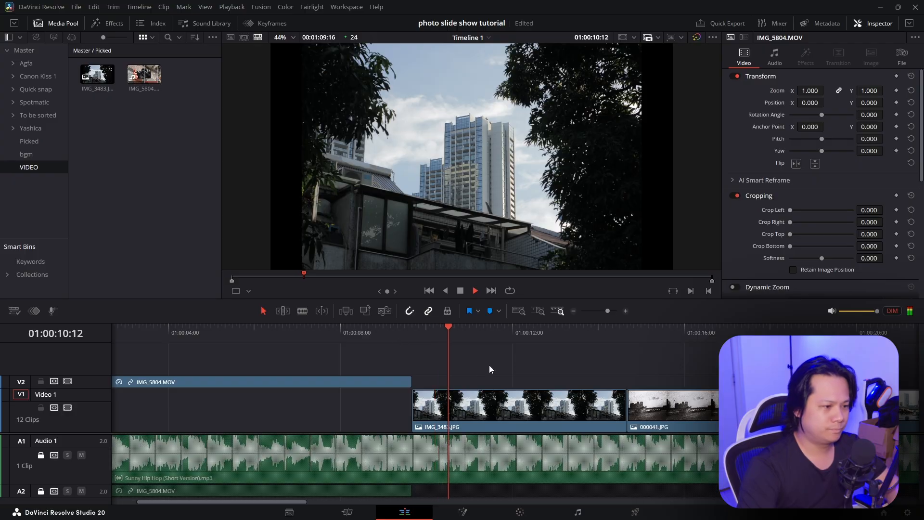
key("space")
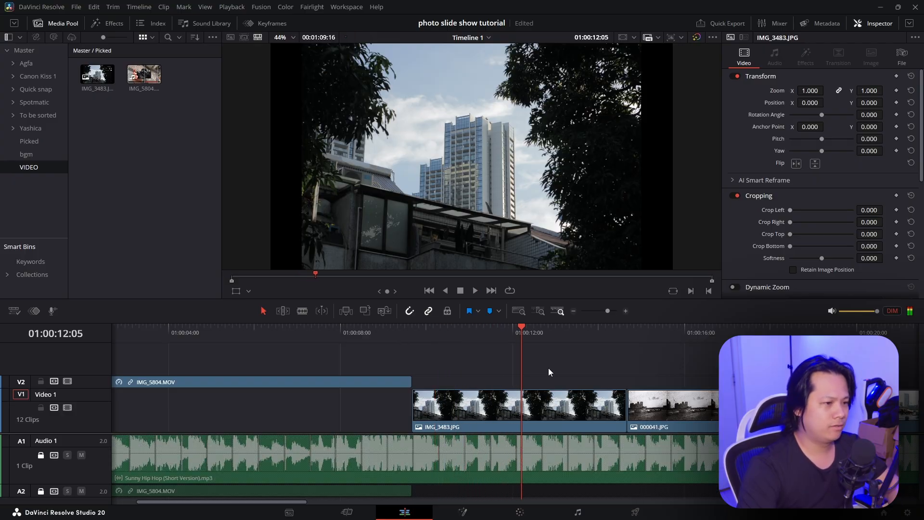
left_click_drag(510, 333, 516, 332)
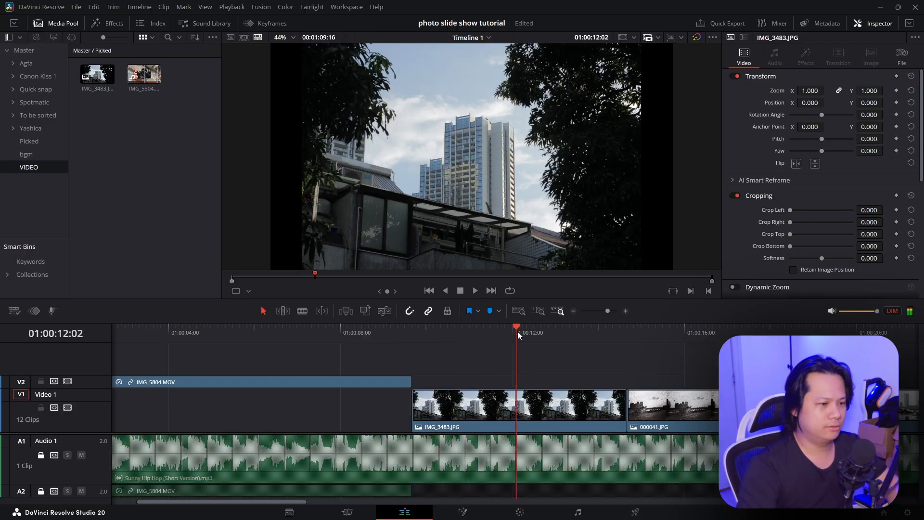
Step: Ripple-trim the ends of the photos from IMG_3483.JPG through 000065.JPG onto the music beats in Trim Edit mode, and save the project
left_click(277, 312)
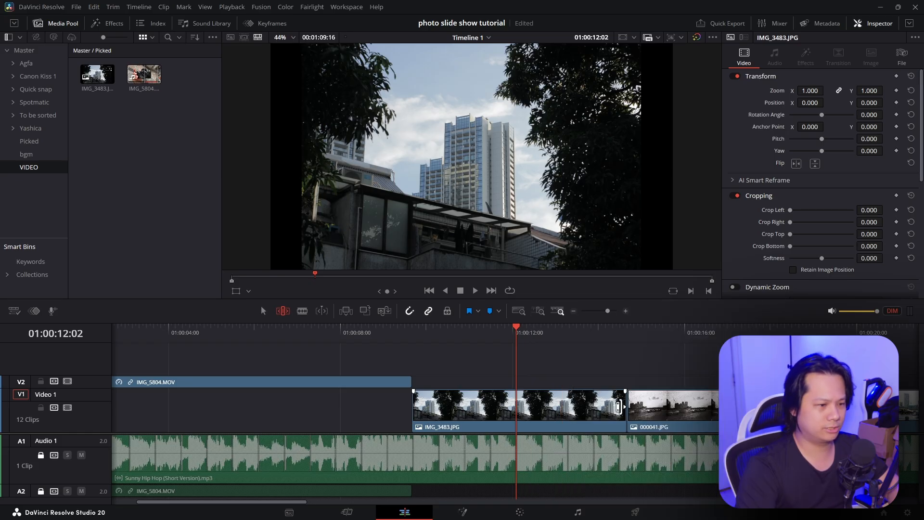
left_click_drag(617, 411, 440, 416)
scroll(529, 398, "right", 4)
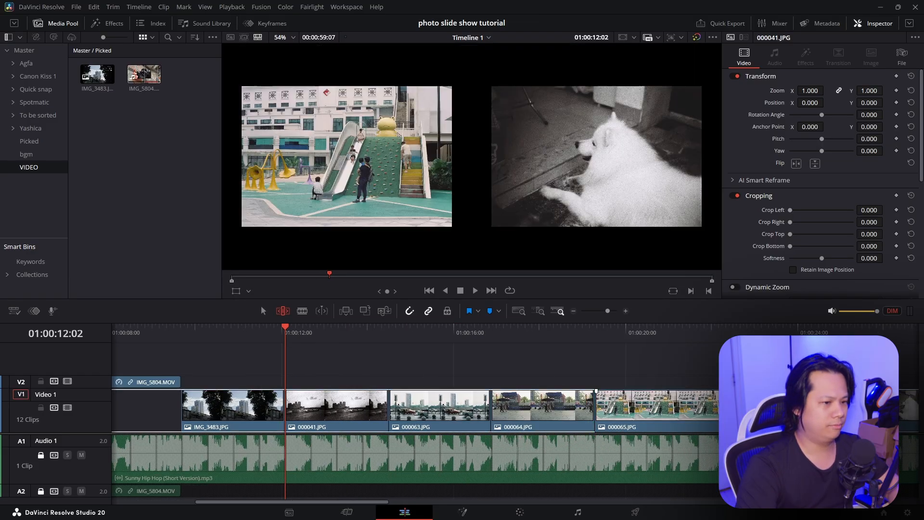
left_click_drag(692, 410, 692, 410)
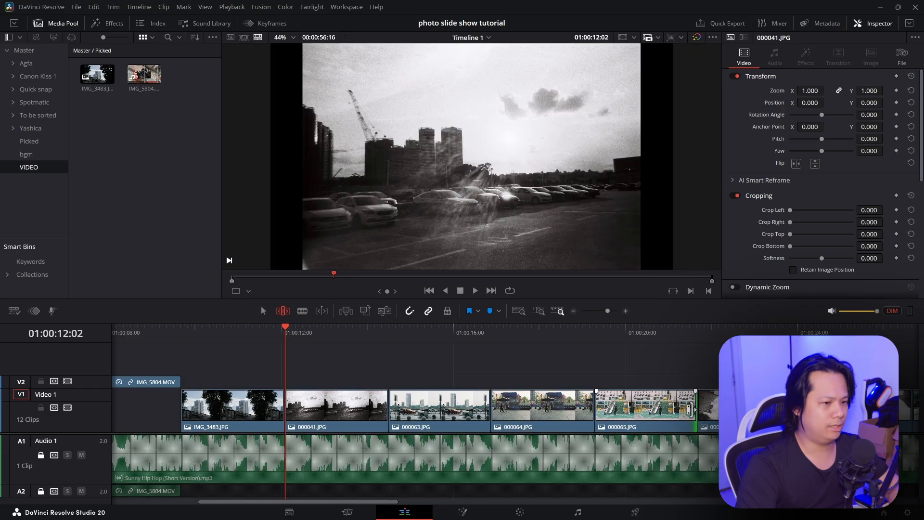
scroll(611, 361, "right", 2)
key("ctrl+s")
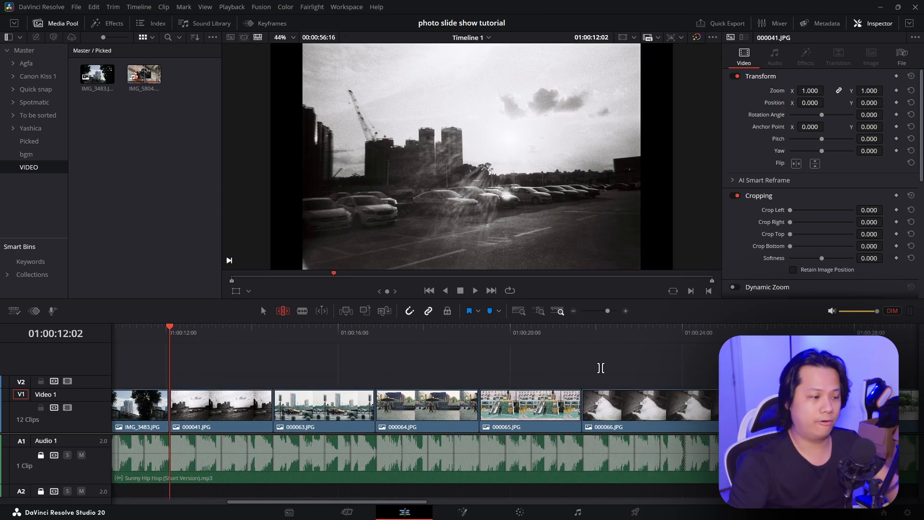
Step: Return to the Selection tool and scrub through the trimmed photos from IMG_3483.JPG onward to check the cuts
scroll(601, 367, "left", 4)
key("a")
left_click_drag(278, 332, 689, 360)
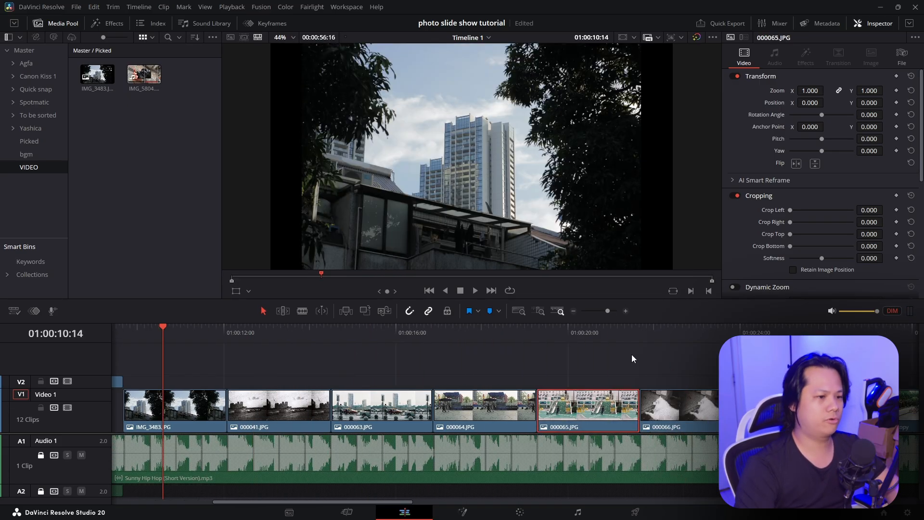
mouse_move(570, 329)
left_mouse_down()
mouse_move(580, 328)
mouse_move(563, 345)
left_mouse_up()
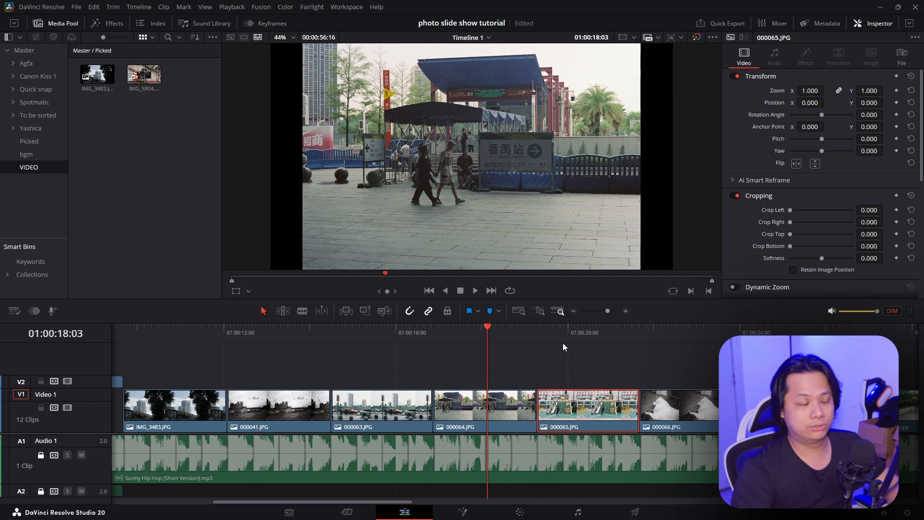
scroll(590, 362, "right", 4)
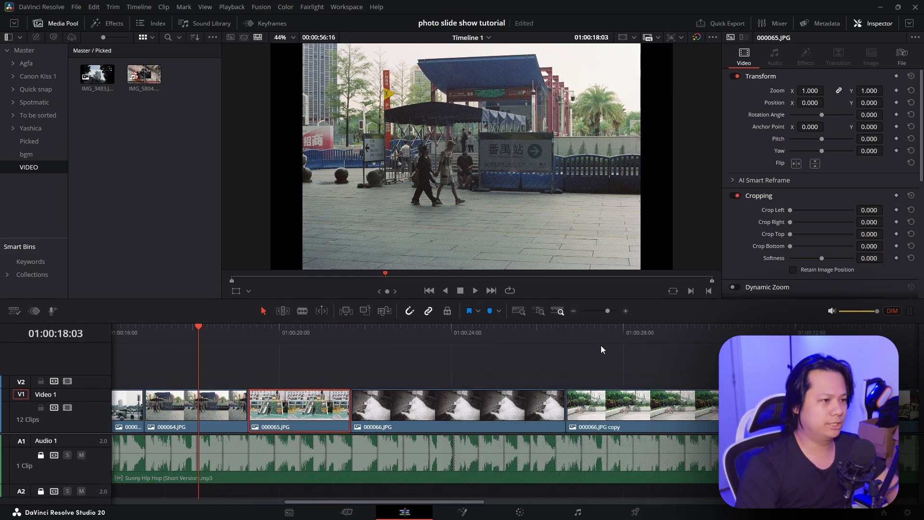
left_click(637, 330)
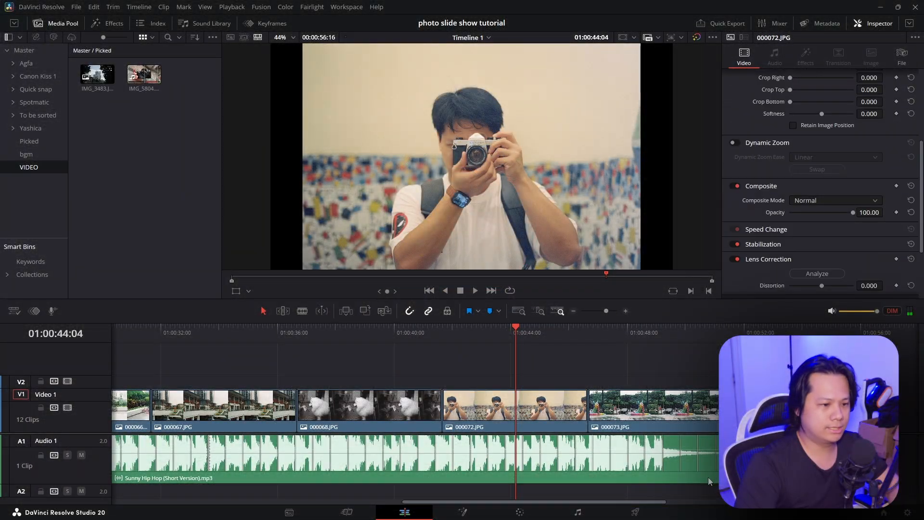
Step: Try to extend Sunny Hip Hop (Short Version).mp3 to the end of 000074.JPG with AI Music Editor's Live Trim
left_click(710, 481)
scroll(808, 186, "down", 3)
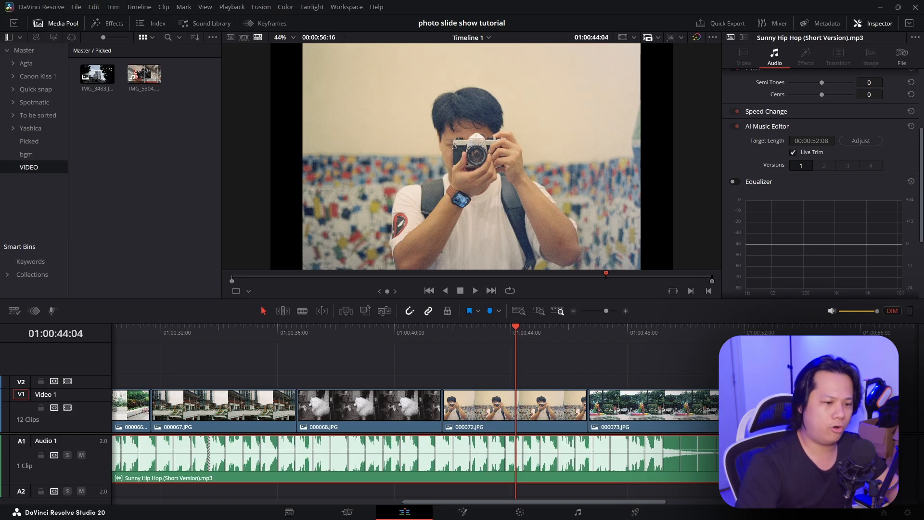
scroll(625, 461, "right", 3)
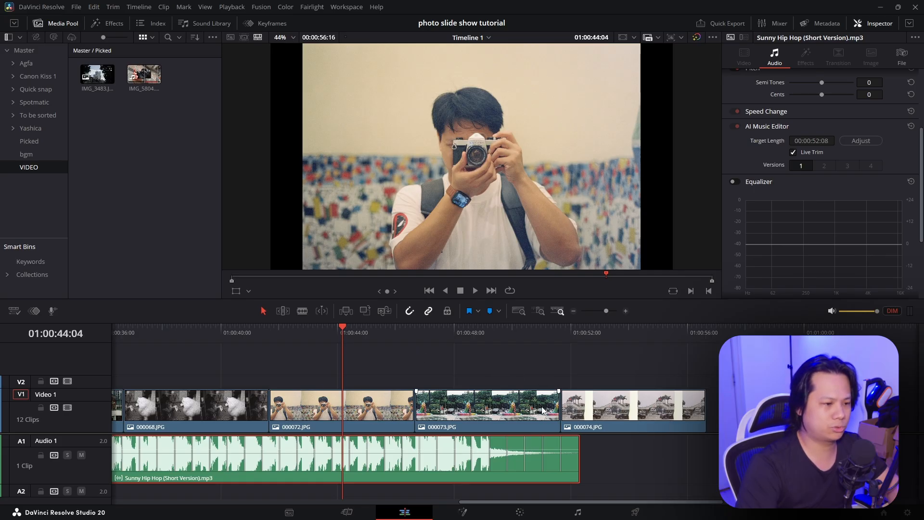
left_click_drag(572, 459, 703, 460)
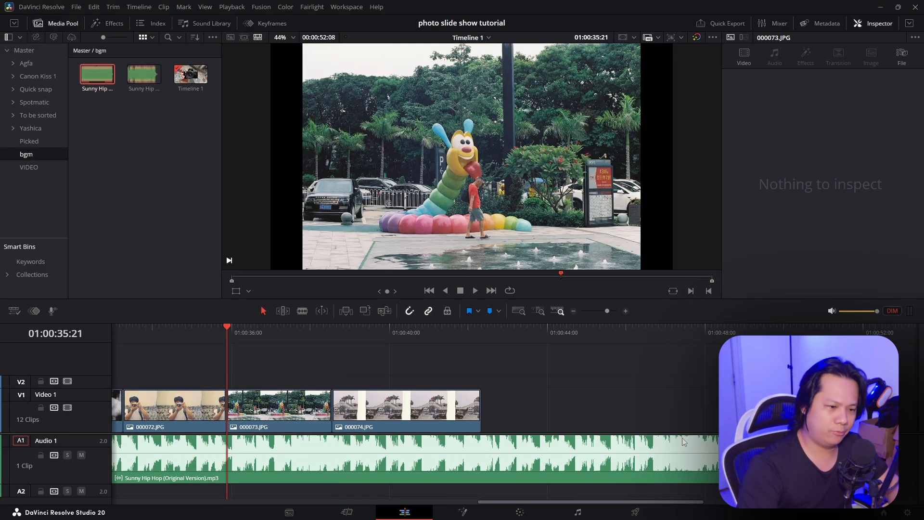
Step: Shorten Sunny Hip Hop (Original Version).mp3 to end with the last photo, 000074.JPG, and give it a fade-out
left_click(418, 331)
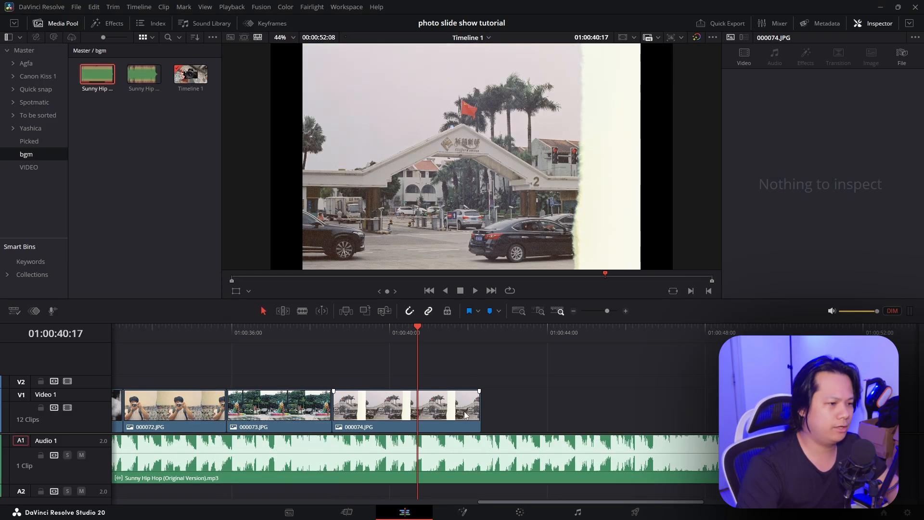
left_click(464, 412)
left_click(474, 459)
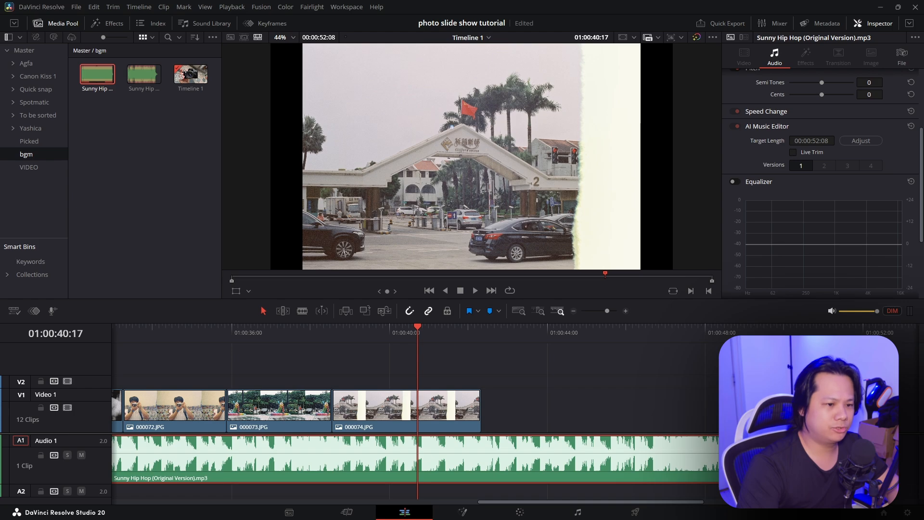
left_click_drag(879, 439, 479, 438)
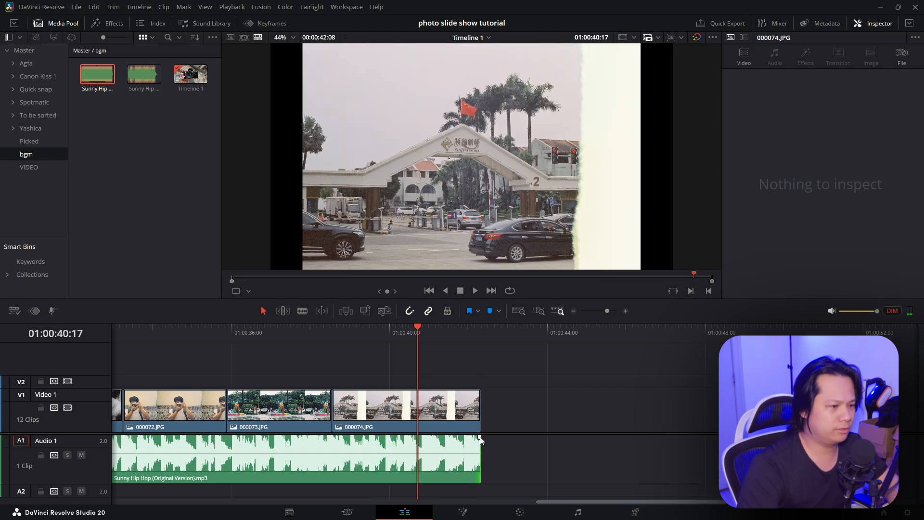
left_click_drag(480, 439, 356, 443)
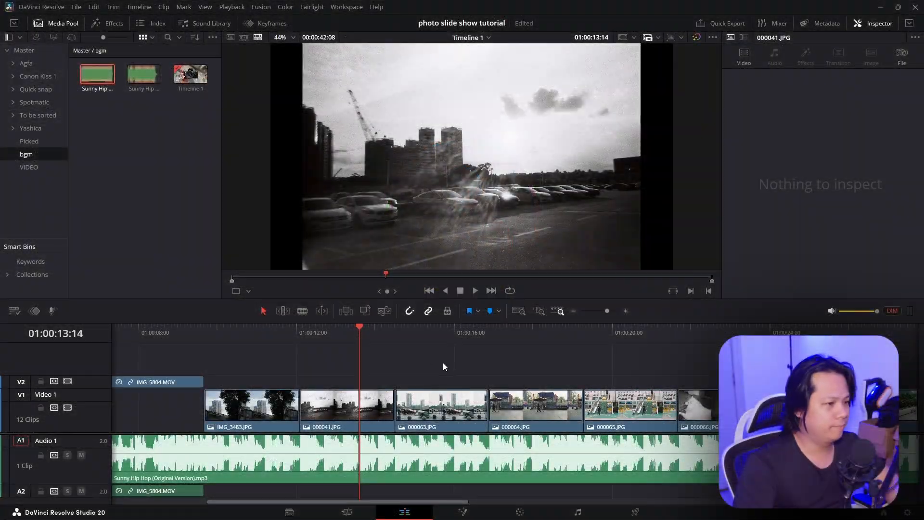
Step: Reorder the photos on video track 1 by moving 000065.JPG ahead of 000063.JPG, right after 000041.JPG
left_click_drag(432, 407, 632, 408)
left_click_drag(558, 407, 462, 407)
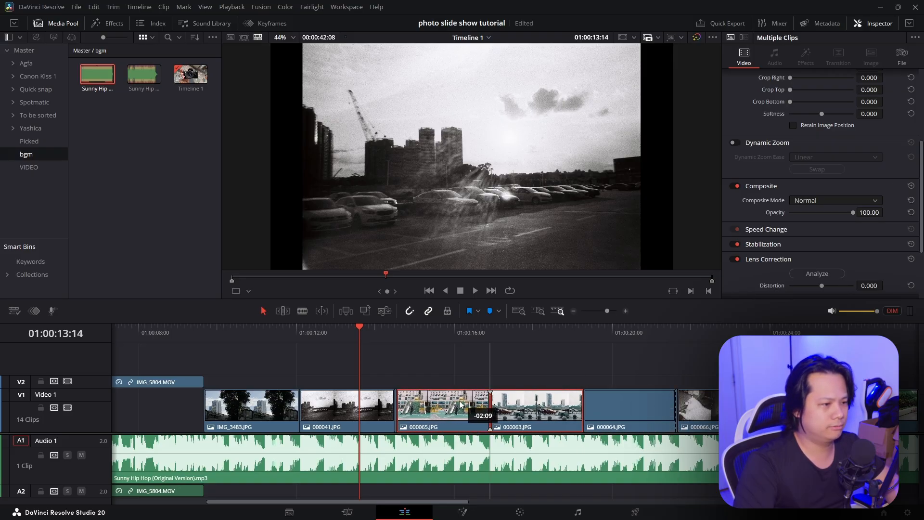
left_click_drag(462, 407, 463, 406)
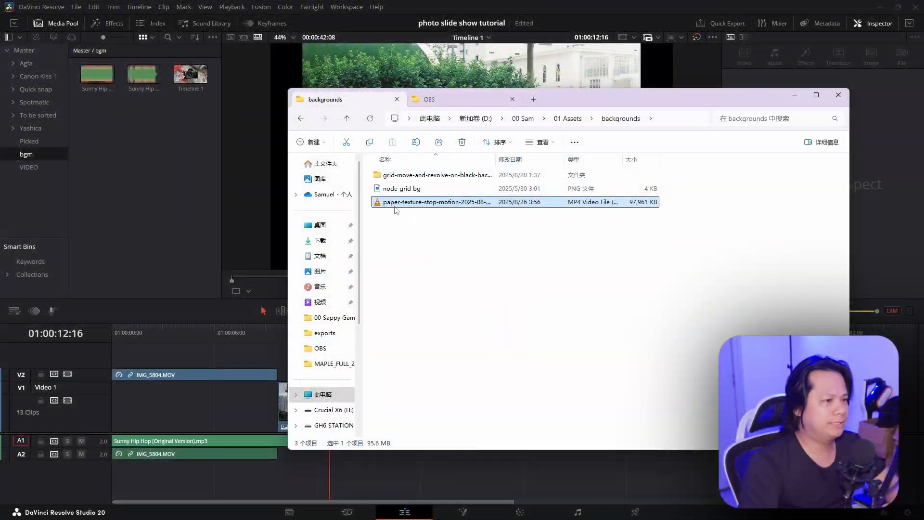
Step: Import the paper-texture-stop-motion video from the backgrounds folder into the bgm bin
left_click_drag(395, 209, 130, 202)
left_click(123, 180)
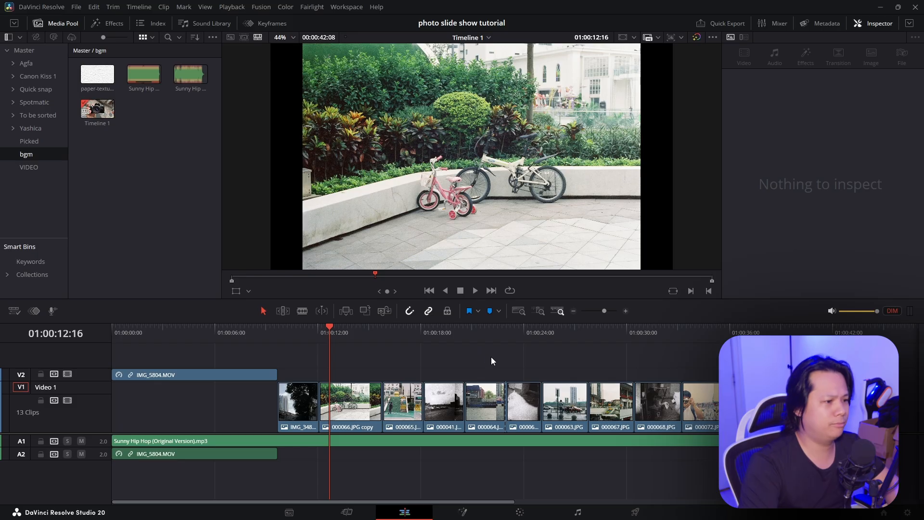
left_click_drag(316, 366, 751, 414)
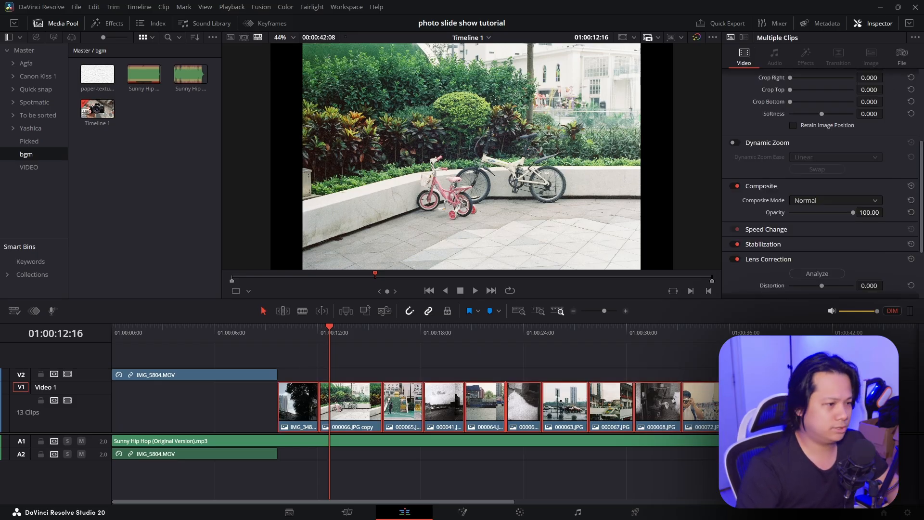
key("alt+Up")
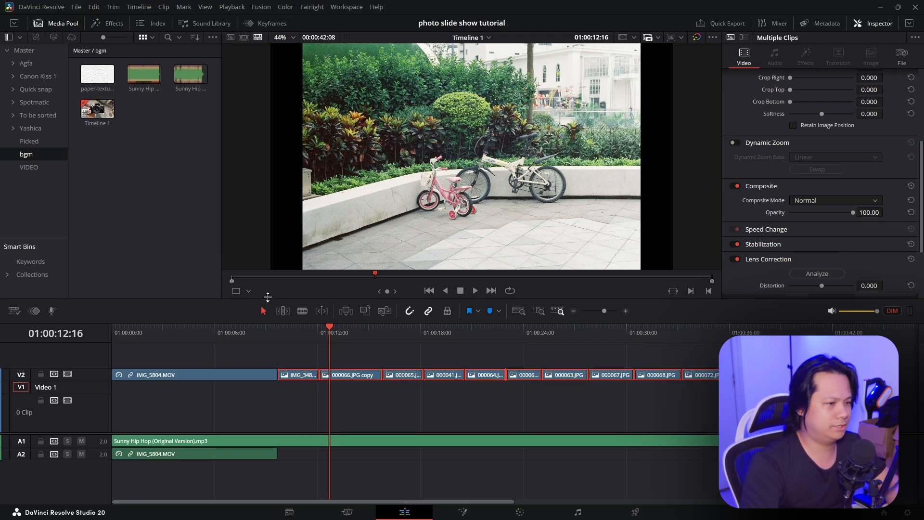
key("ctrl+z")
Step: Move the photo track up above the other video track, and place IMG_5804.MOV on it at the timeline start
right_click(101, 416)
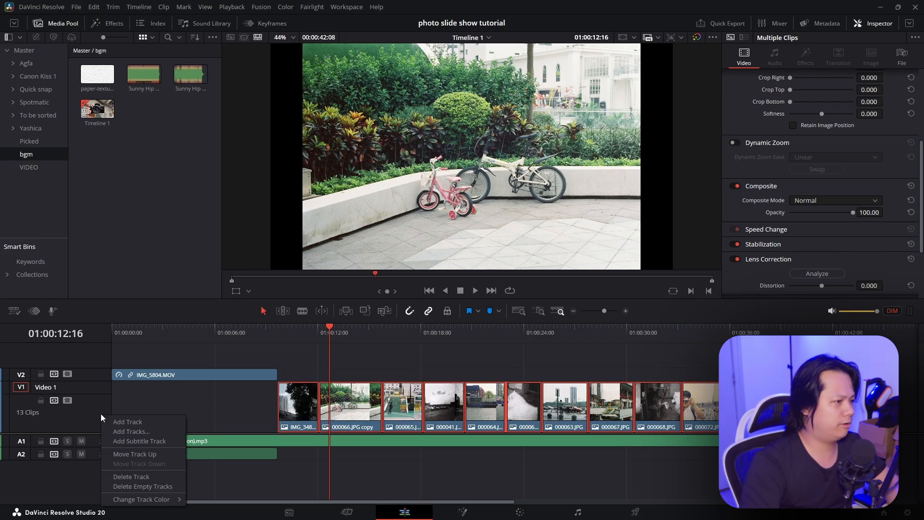
left_click(160, 455)
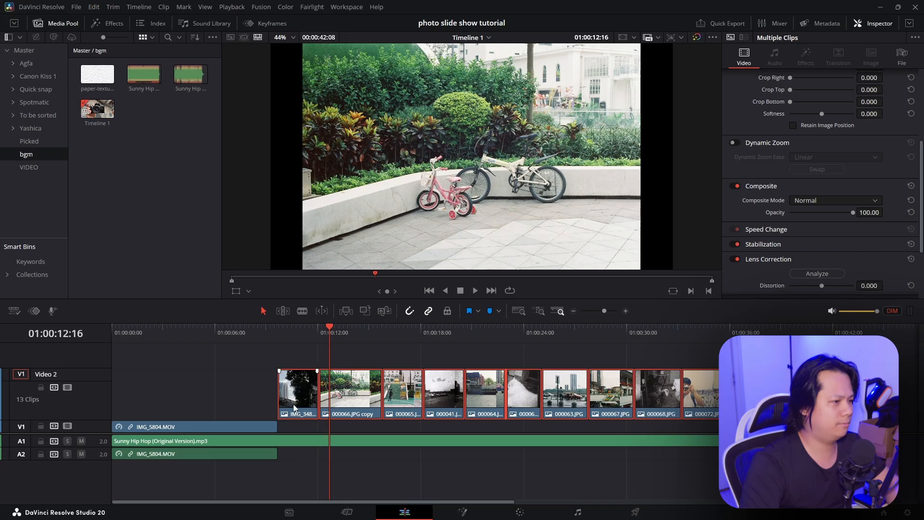
left_click(234, 412)
left_click_drag(176, 423, 159, 407)
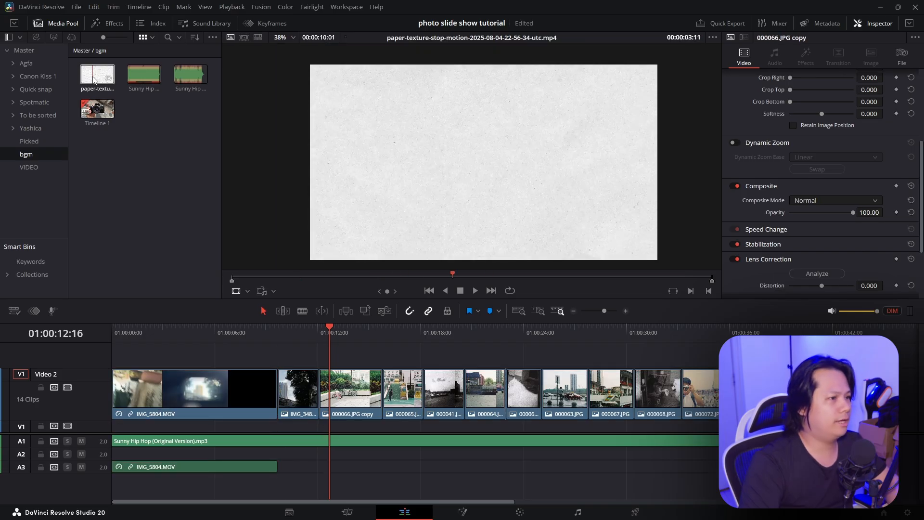
Step: Place the paper-texture-stop-motion video on the lower video track starting under IMG_3483.JPG, and play that section
left_click_drag(97, 75, 289, 427)
left_click(287, 340)
left_click_drag(288, 341, 281, 340)
key("space")
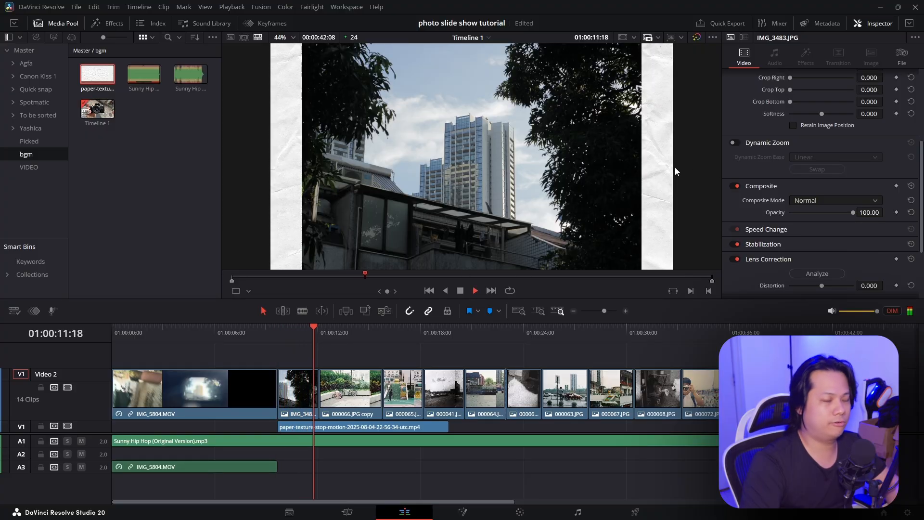
key("space")
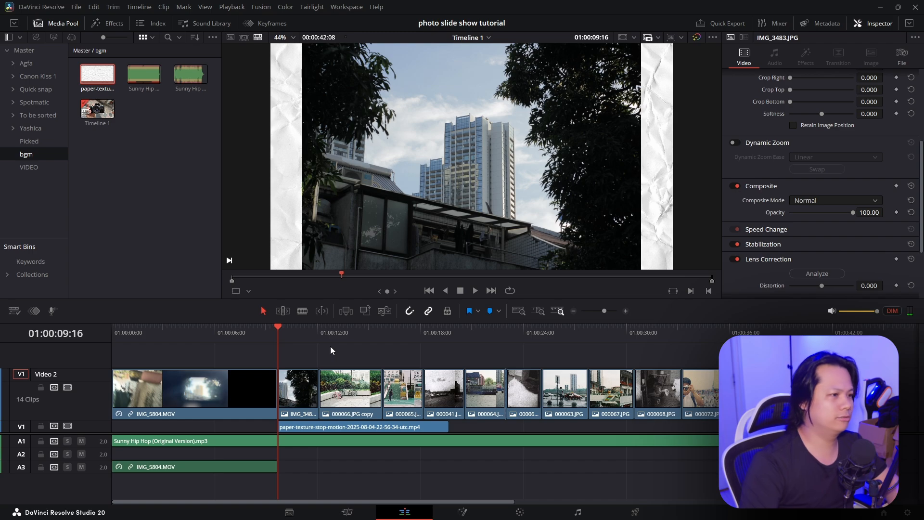
key("space")
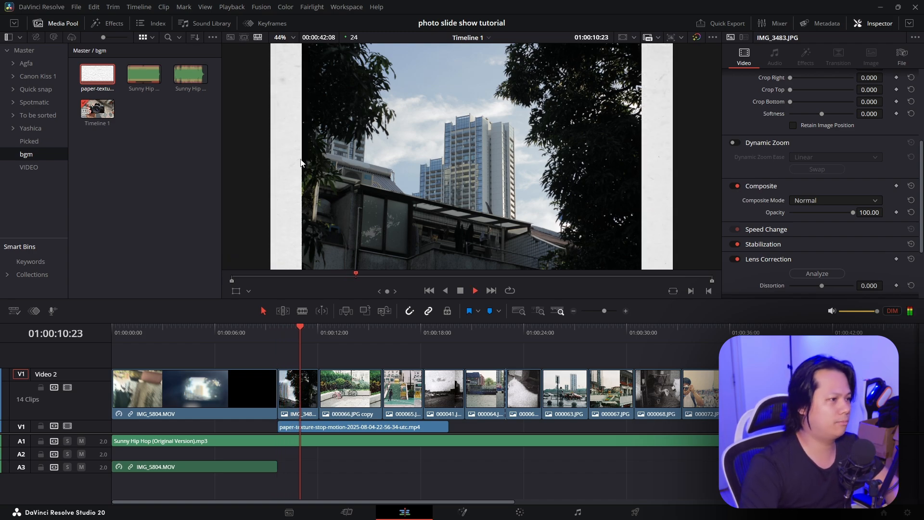
Step: Stop playback, disable all the photos on the upper video track, and place the playhead at 01:00:12:18
key("space")
left_click_drag(857, 357, 306, 383)
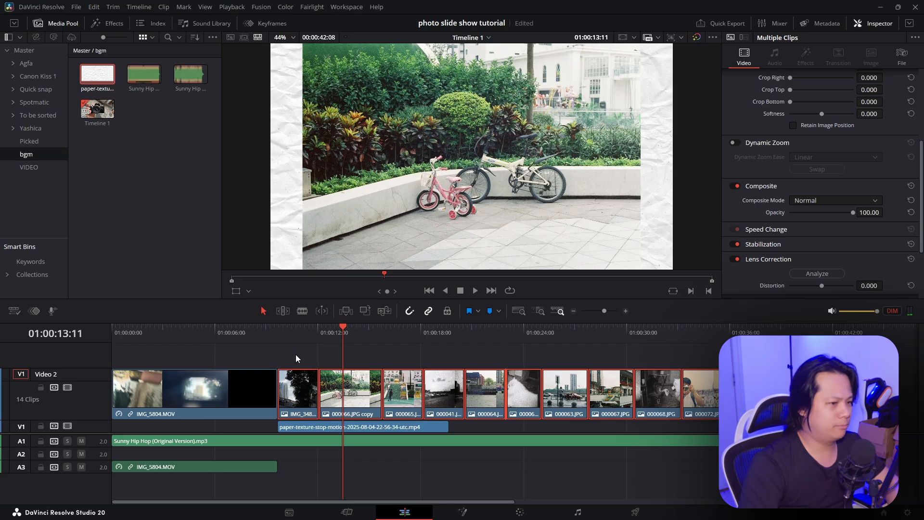
key("d")
left_click_drag(319, 340, 330, 343)
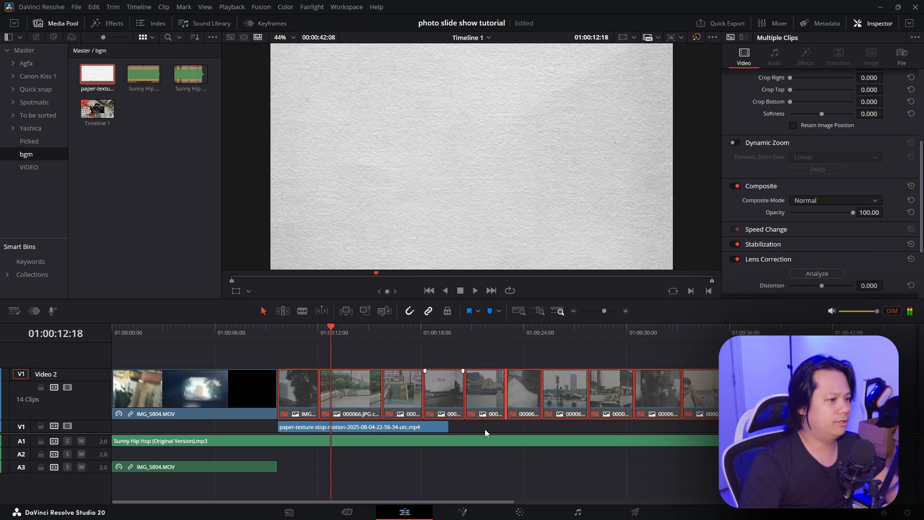
Step: Make the lower video track taller and freeze the paper-texture clip from the playhead onward using the clip speed settings
left_click(368, 426)
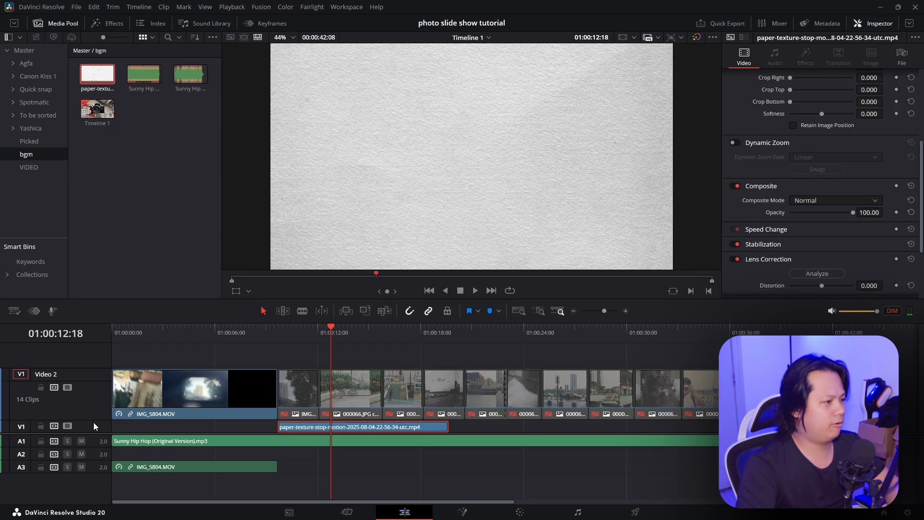
left_click_drag(96, 419, 96, 408)
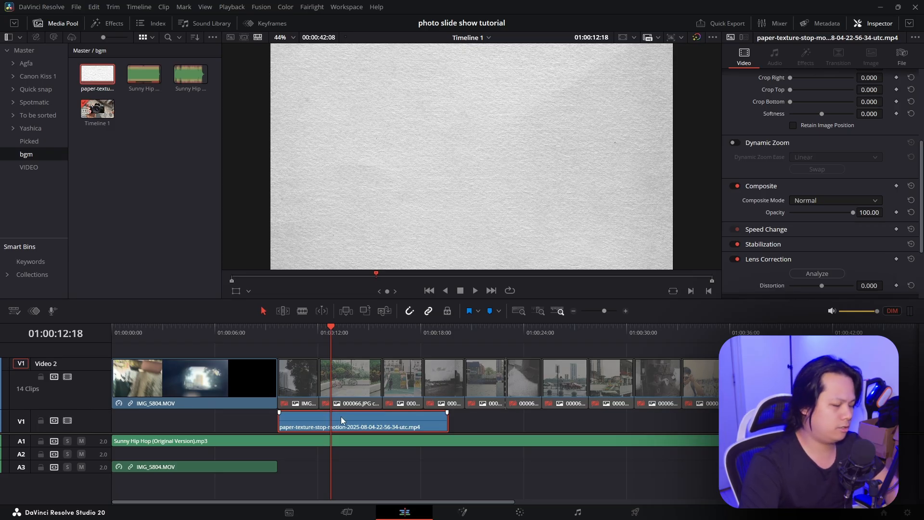
key("r")
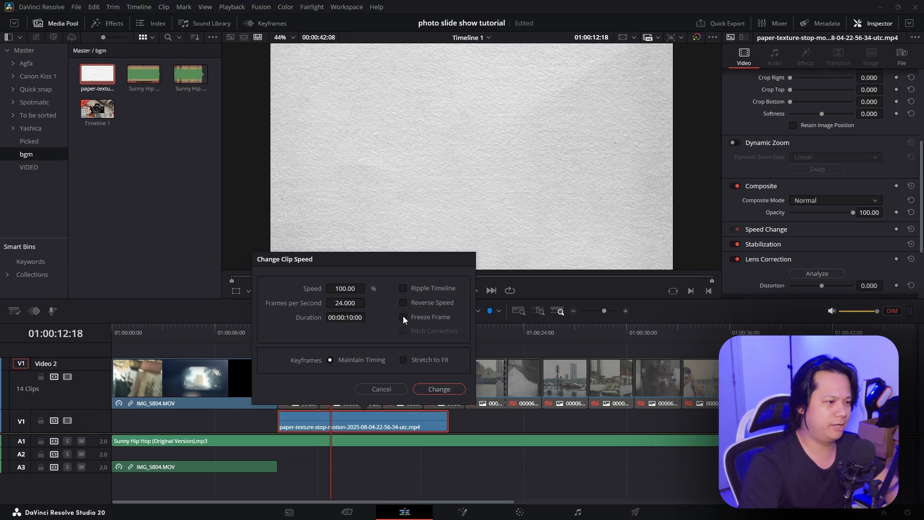
left_click(403, 317)
left_click(439, 389)
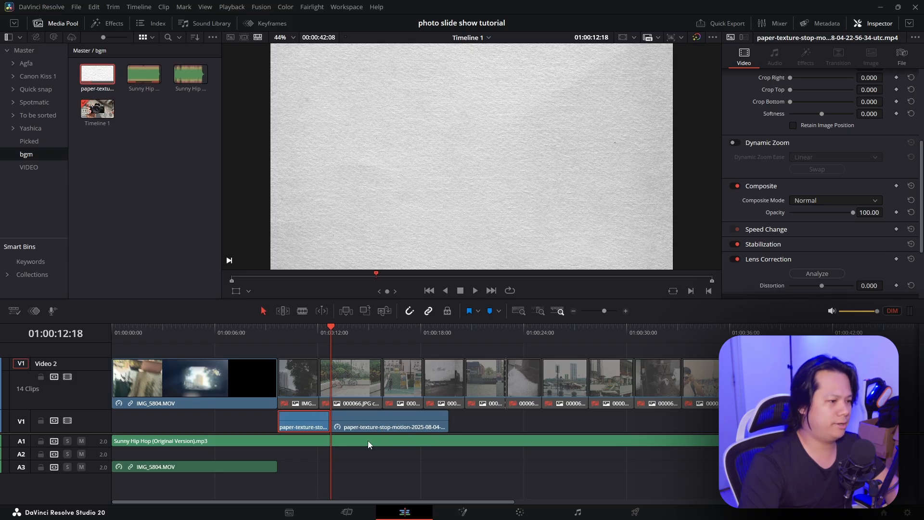
Step: Play the moving paper-texture segment, then replace it with the freeze-frame segment and extend that beneath the photos
left_click(394, 426)
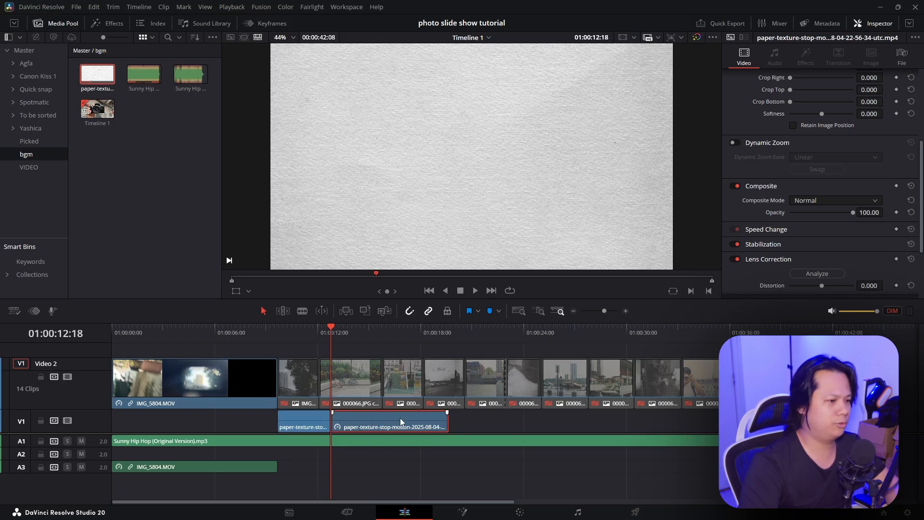
left_click(311, 425)
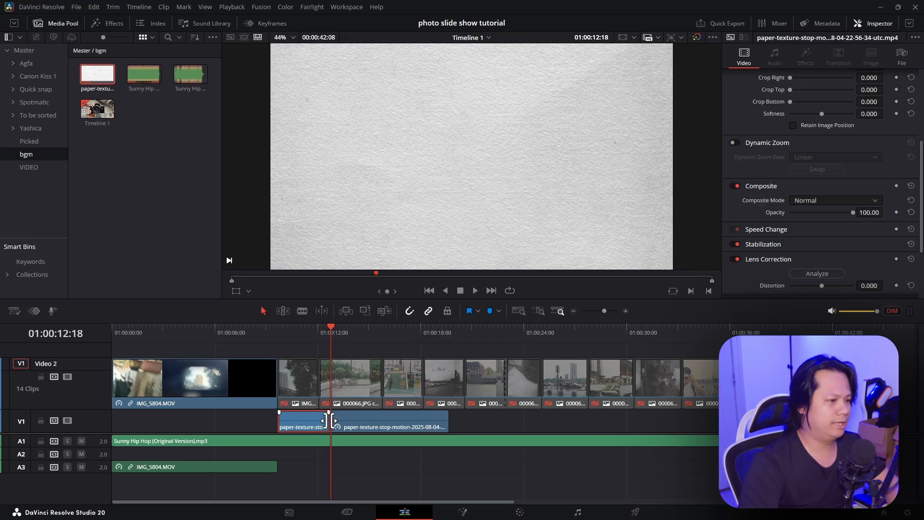
left_click_drag(312, 334, 281, 336)
key("space")
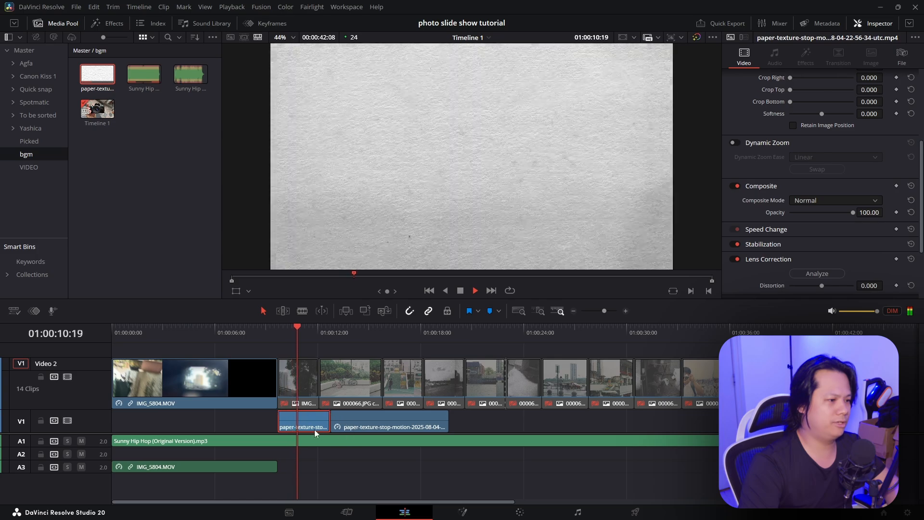
key("space")
left_click_drag(364, 421, 316, 419)
left_click_drag(394, 423, 713, 422)
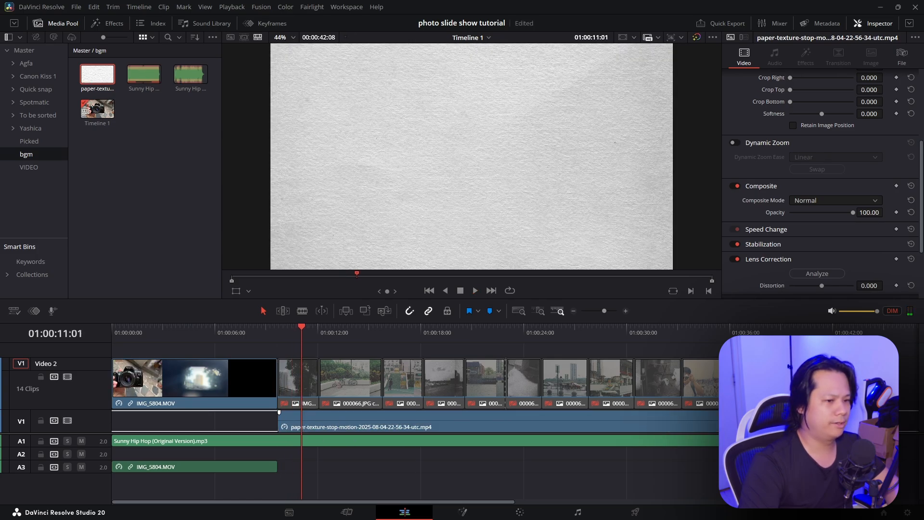
Step: Re-enable all the photos on the upper video track and play the section from IMG_3483.JPG
left_click_drag(414, 355, 818, 393)
key("d")
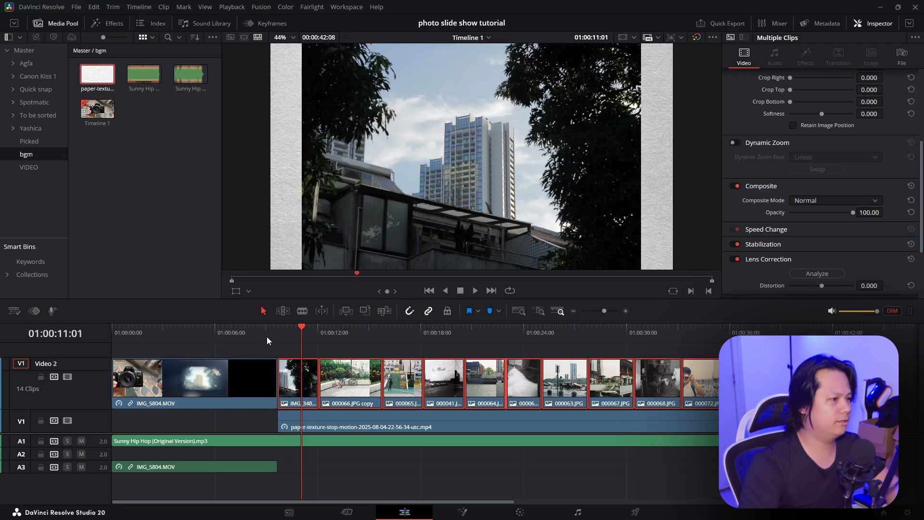
left_click_drag(267, 337, 287, 337)
key("space")
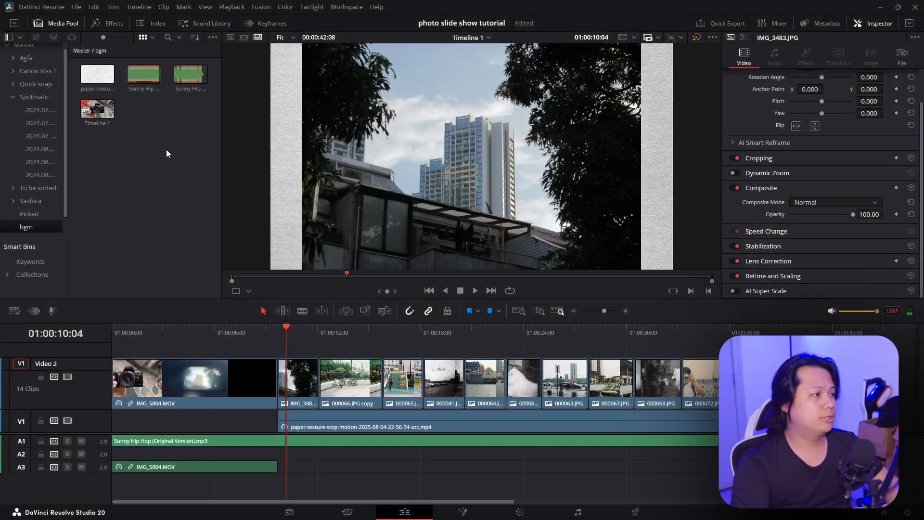
Step: Search the Open FX effects for "collage" and apply Video Collage to IMG_3483.JPG
left_click(107, 23)
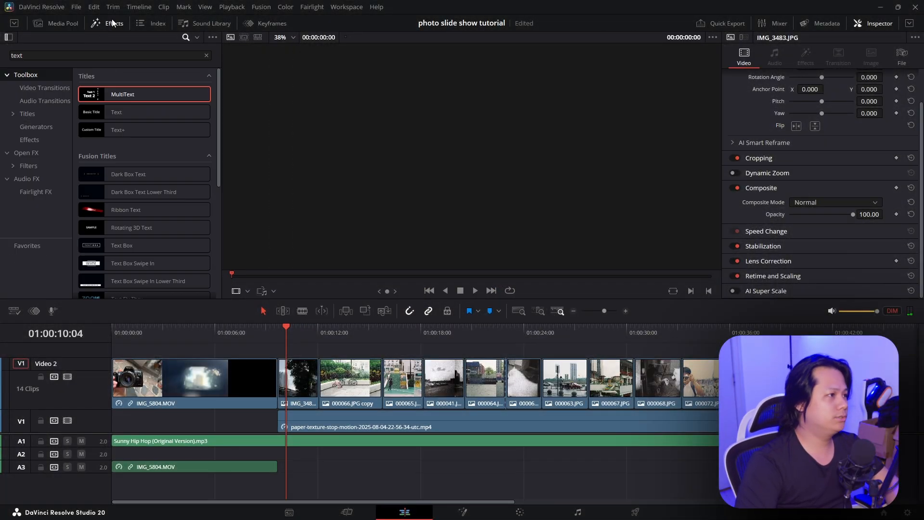
left_click(115, 57)
key("BackSpace")
key("BackSpace")
key("BackSpace")
key("BackSpace")
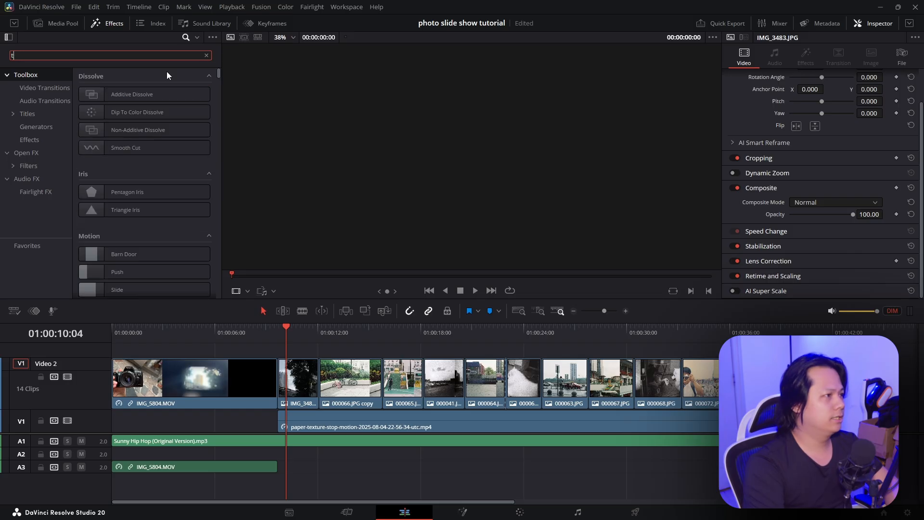
type("collage")
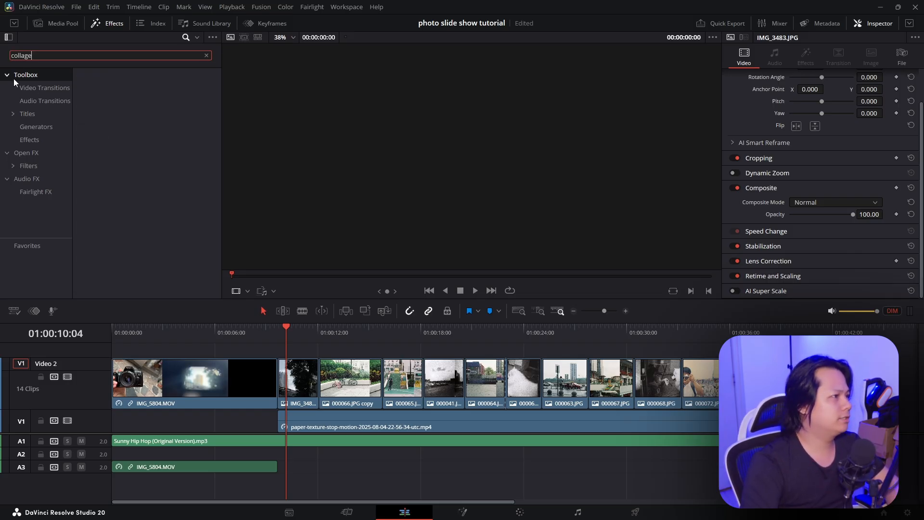
left_click(33, 153)
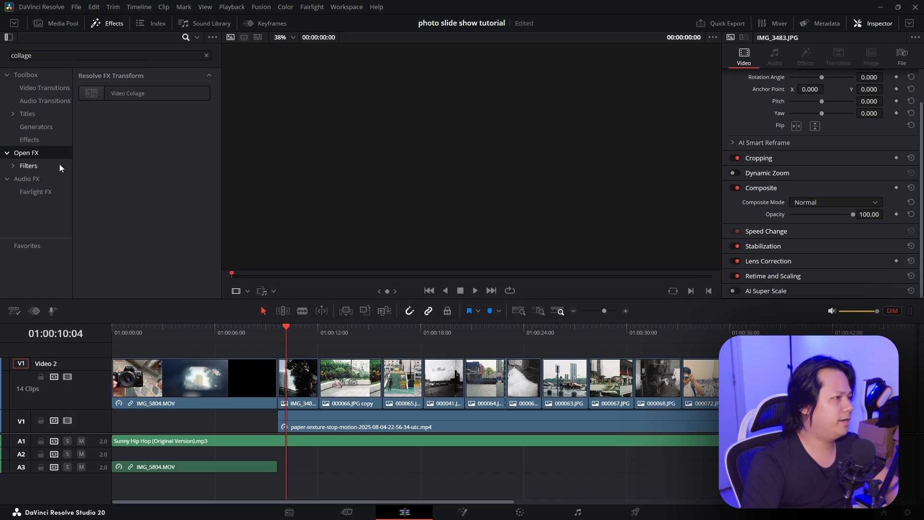
left_click_drag(110, 94, 305, 383)
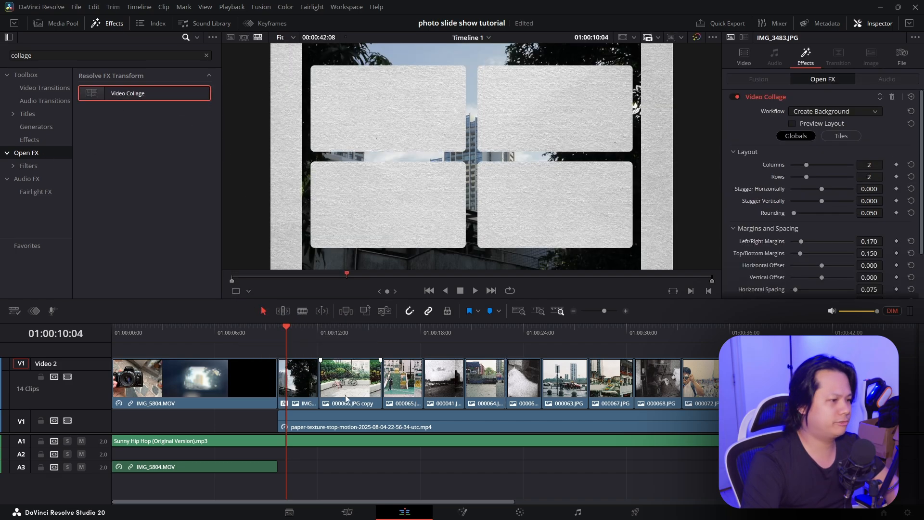
Step: Set the Video Collage workflow on IMG_3483.JPG to Create Tile
key("ctrl+equal")
key("ctrl+equal")
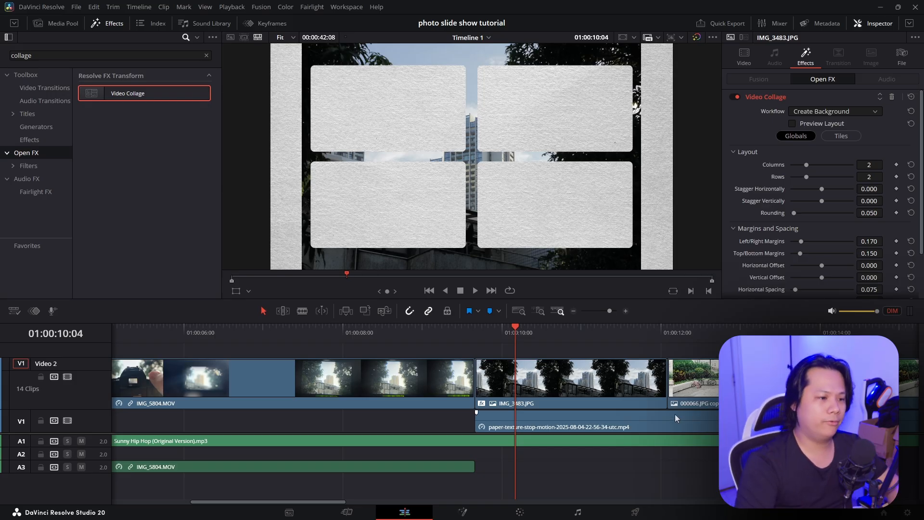
left_click(654, 388)
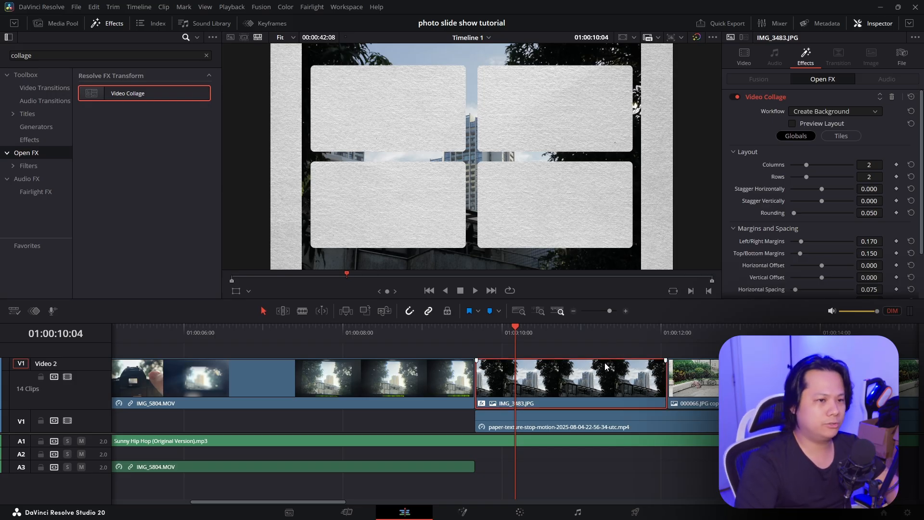
left_click(836, 111)
left_click(825, 133)
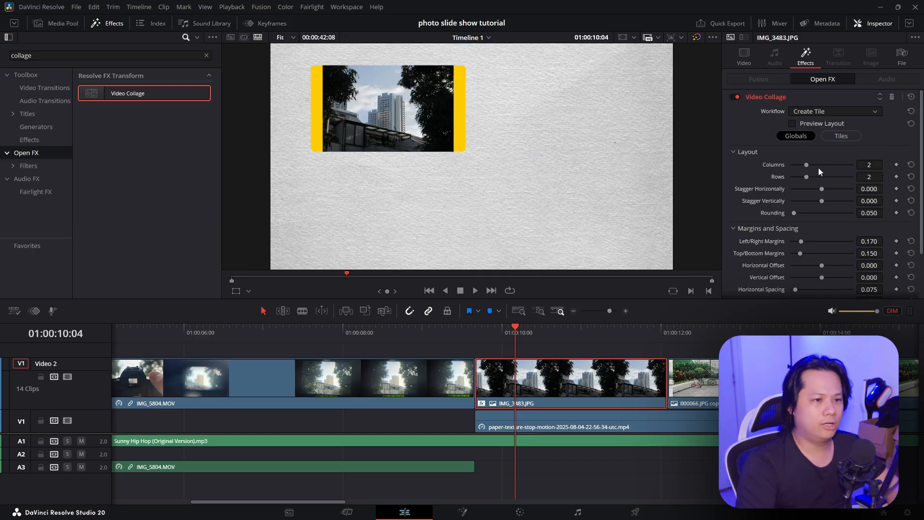
Step: Set the collage to 1 column and 1 row, zero its other margins and spacing, and set Left/Right Margins to 0.164
left_click_drag(807, 166, 761, 245)
scroll(797, 206, "down", 1)
scroll(815, 240, "down", 1)
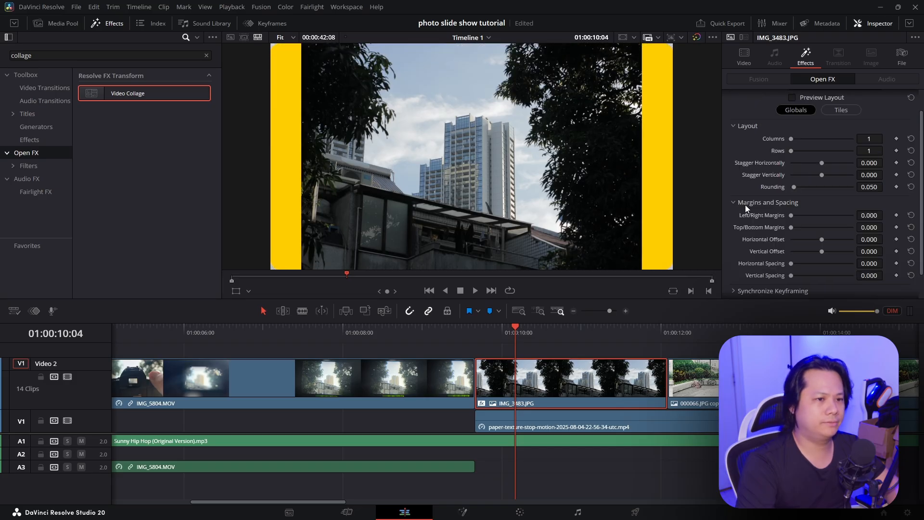
scroll(745, 204, "up", 1)
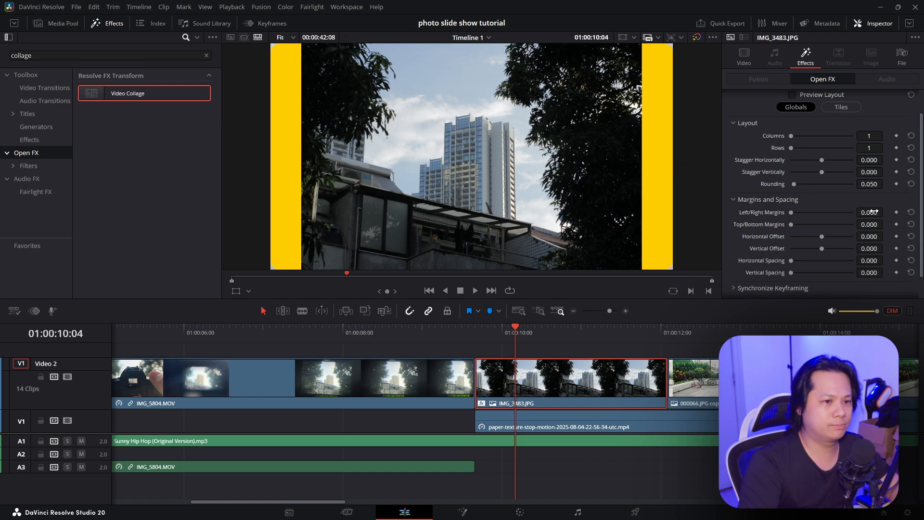
left_click_drag(865, 212, 885, 212)
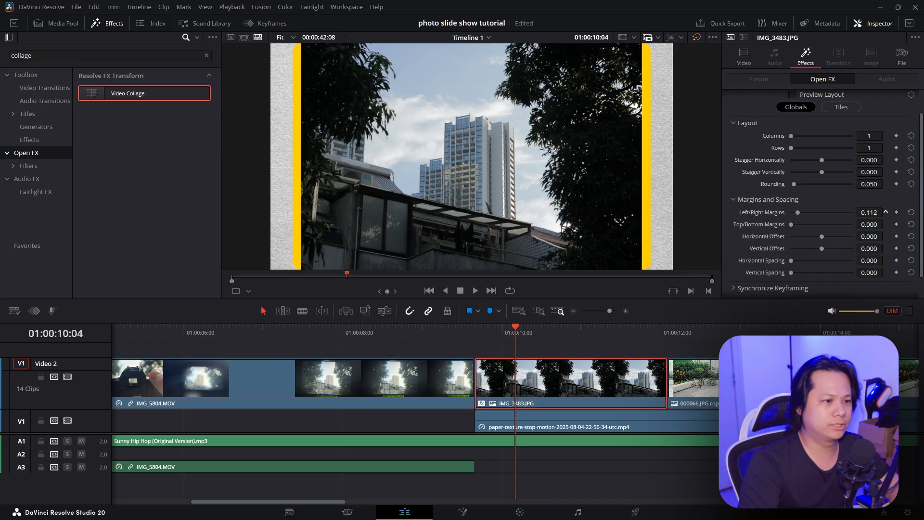
left_click_drag(886, 212, 874, 213)
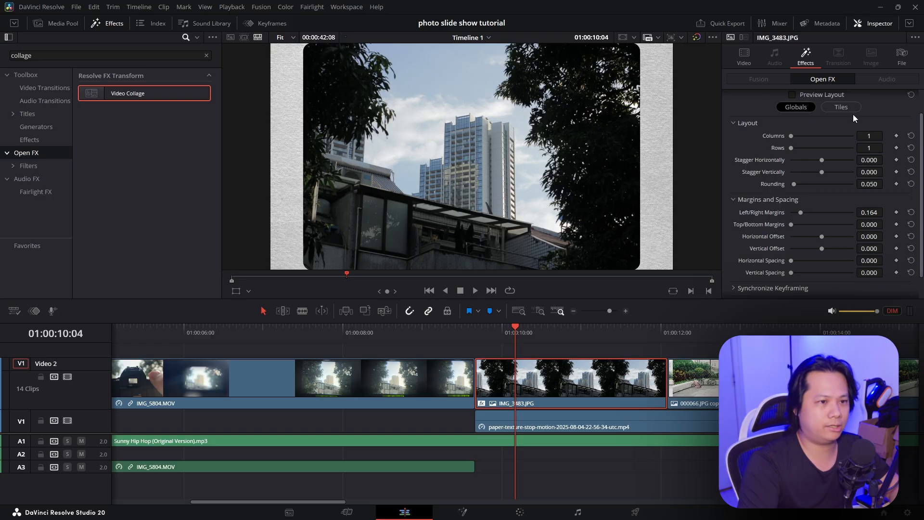
Step: Enable Custom Size / Shape for Tile 1 and set its custom scale to 0.822
left_click(840, 108)
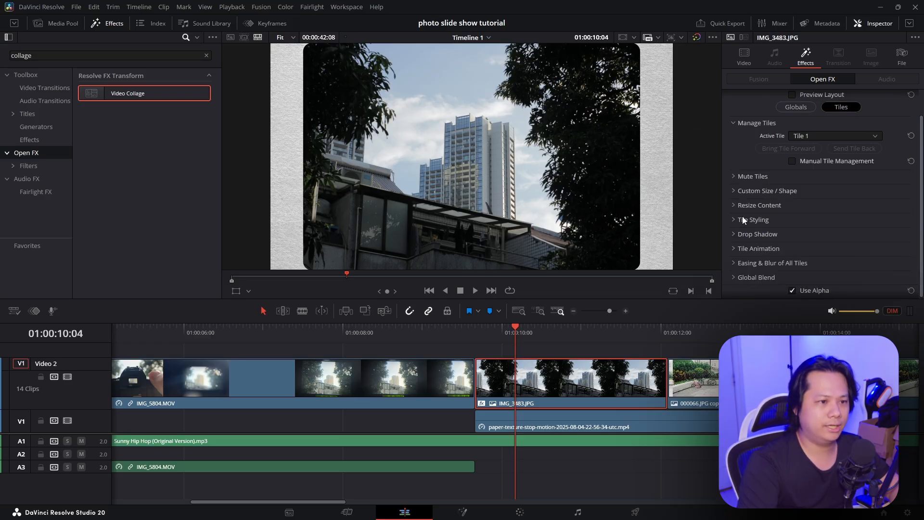
left_click(733, 191)
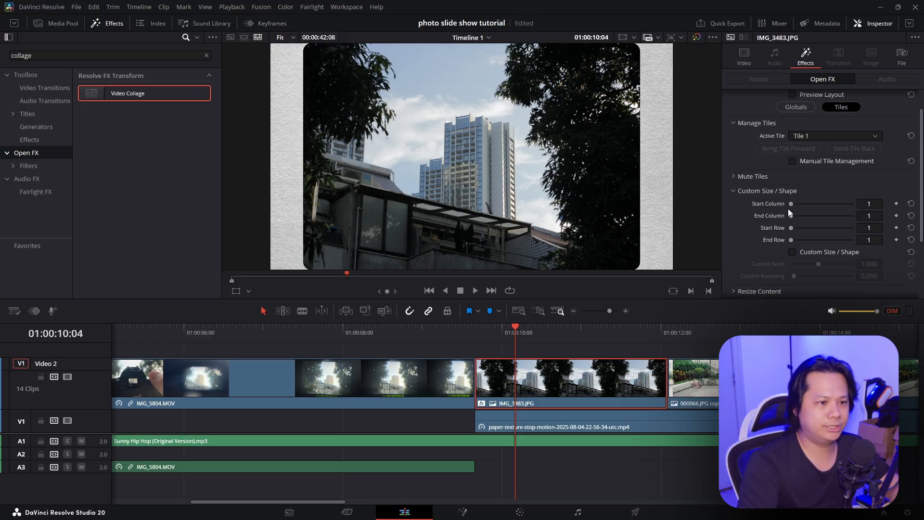
left_click(792, 252)
scroll(854, 252, "down", 1)
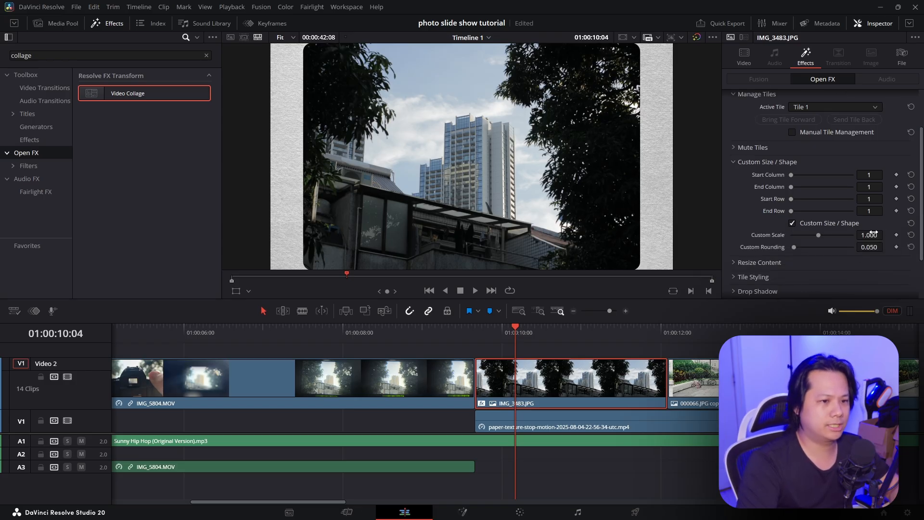
left_click_drag(869, 234, 789, 235)
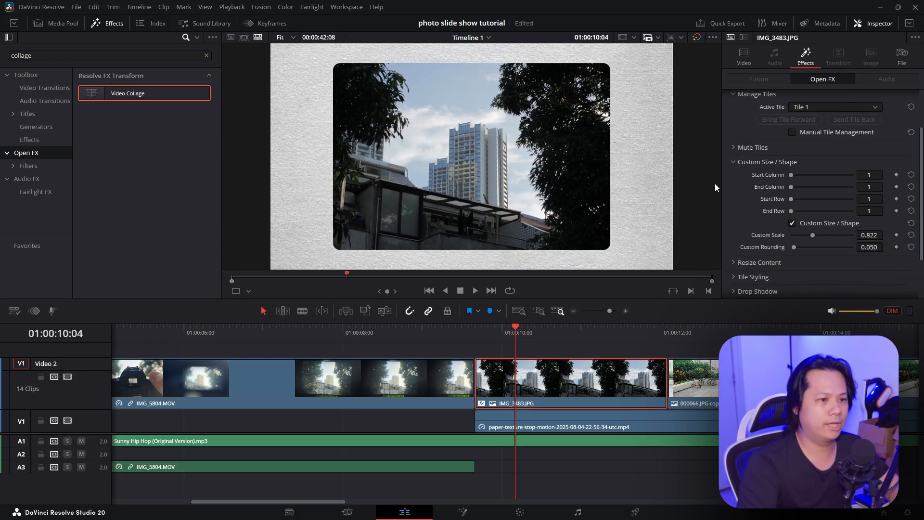
Step: Give the photo tile a 0.043 border and set the tile color to white (#ffffff)
scroll(741, 188, "down", 1)
scroll(741, 187, "down", 1)
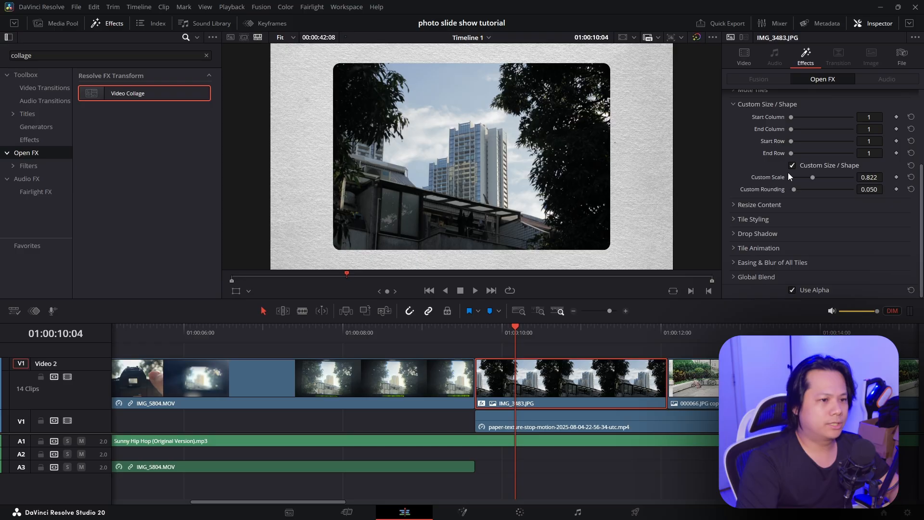
left_click(734, 218)
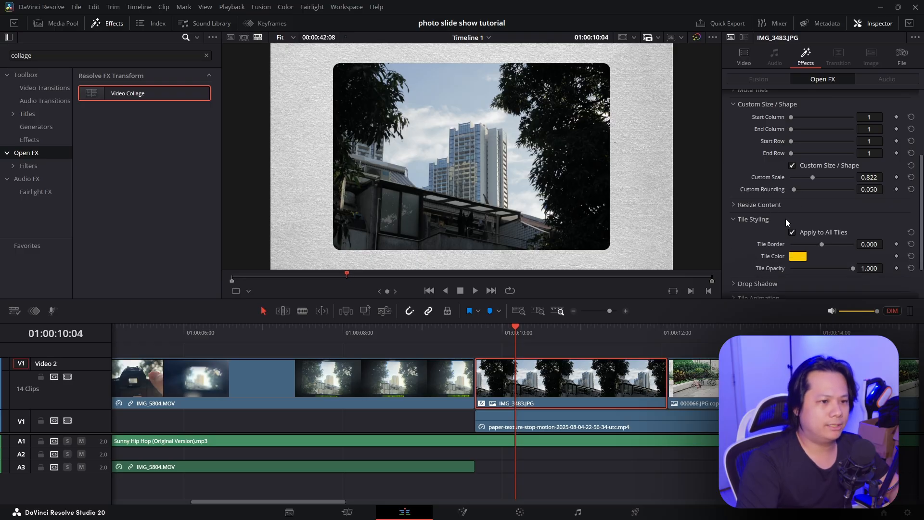
scroll(786, 219, "down", 1)
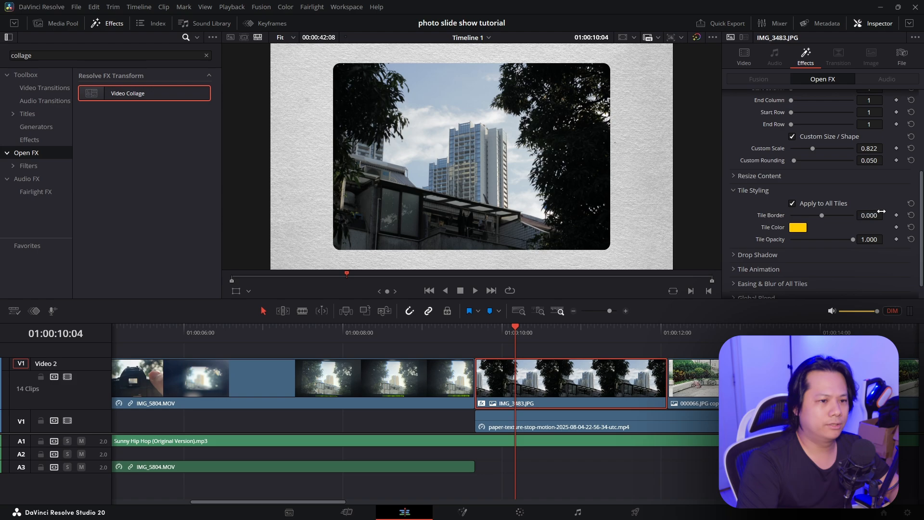
left_click_drag(870, 215, 885, 215)
left_click(799, 227)
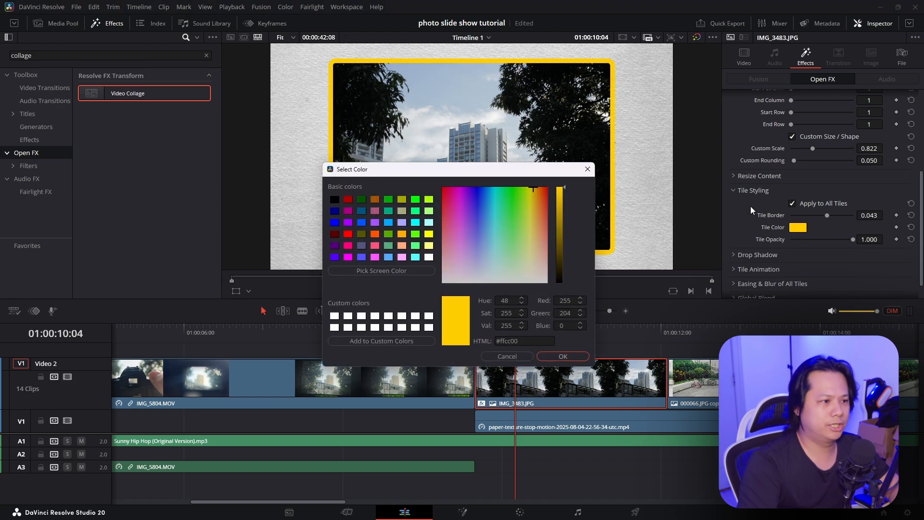
left_click_drag(444, 213, 547, 317)
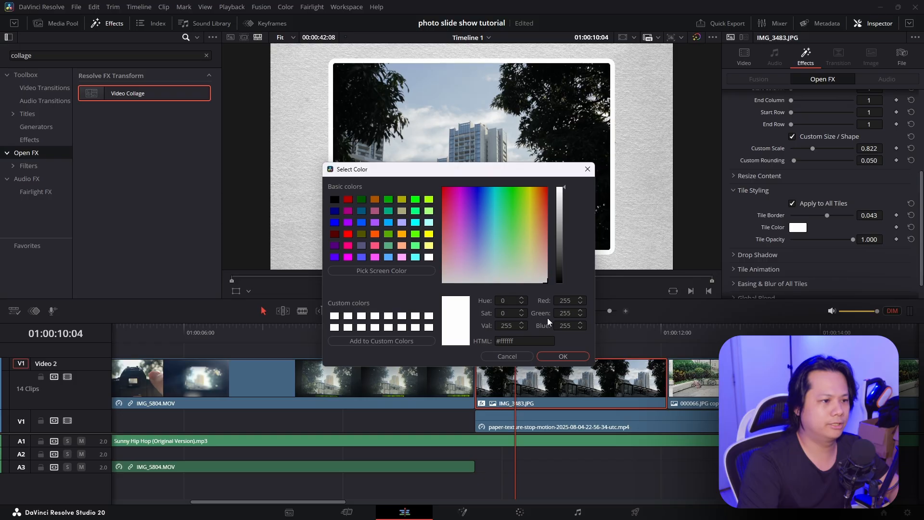
left_click(573, 357)
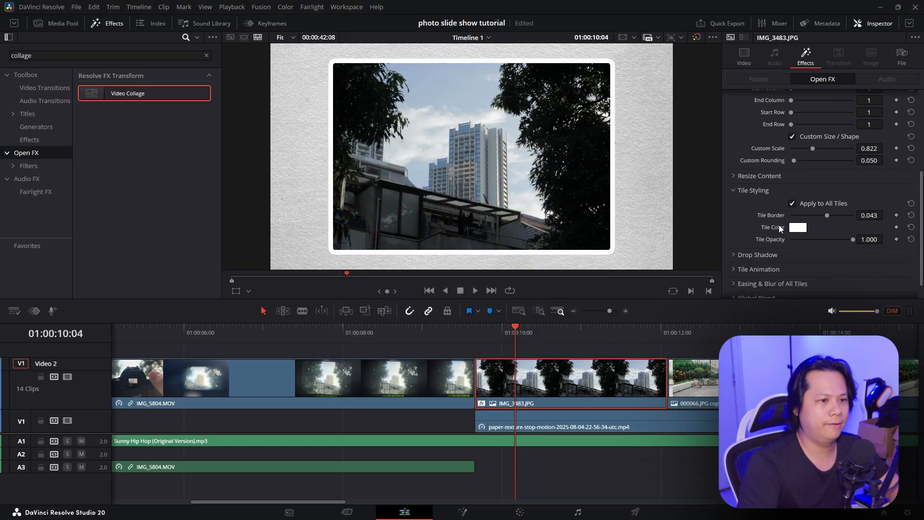
Step: Give the photo tile a drop shadow with strength 0.791, drop distance 0.022, expand 1.009 and blur 0.441
scroll(781, 229, "down", 1)
left_click(736, 233)
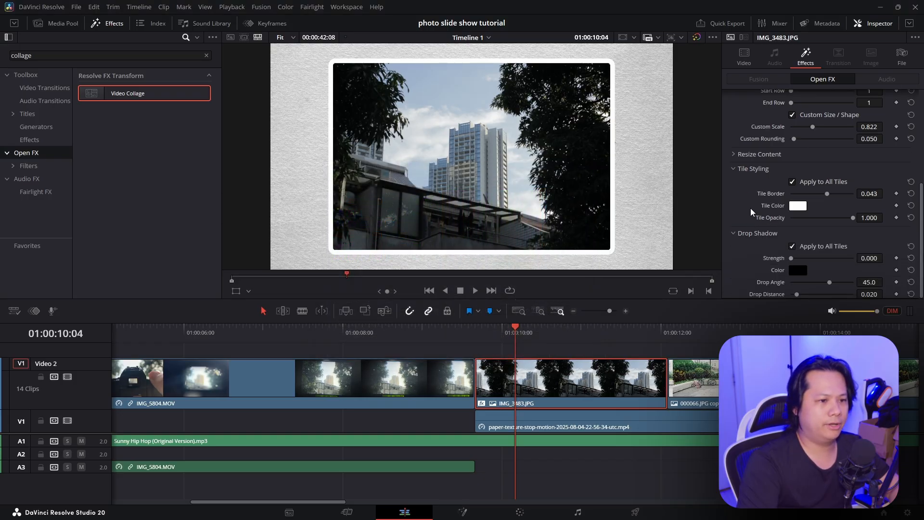
scroll(770, 202, "down", 3)
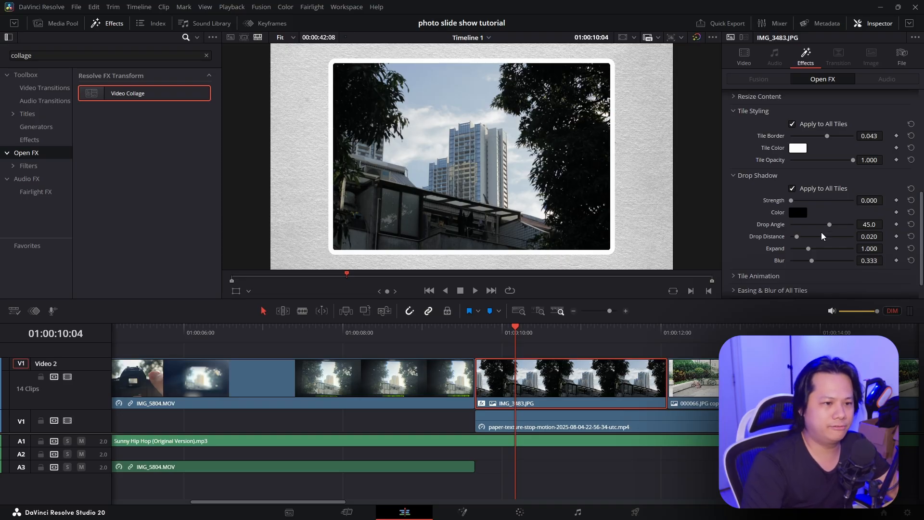
left_click_drag(792, 200, 840, 206)
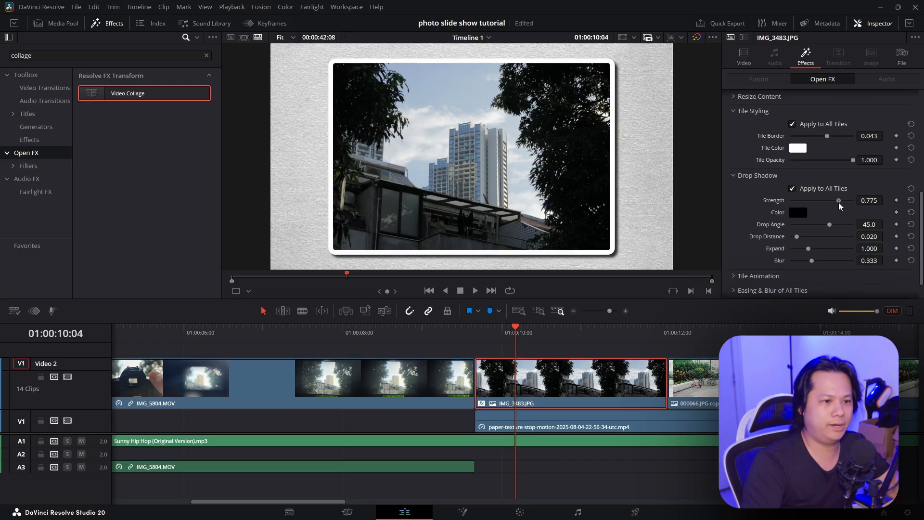
mouse_move(861, 263)
left_mouse_down()
mouse_move(885, 260)
mouse_move(866, 248)
left_mouse_up()
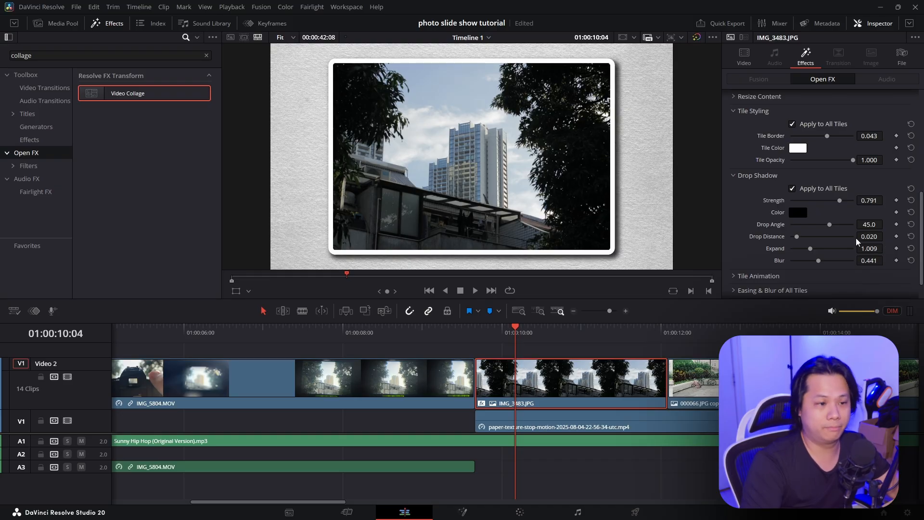
Step: Copy the IMG_3483.JPG clip and paste only its Plugins attribute onto the 000066.JPG copy clip
left_click_drag(389, 330, 385, 331)
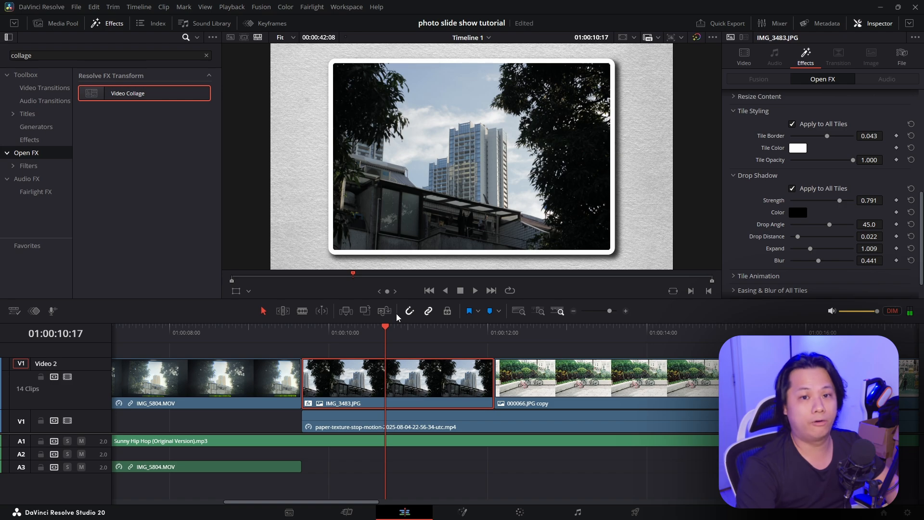
left_click(438, 377)
right_click(437, 378)
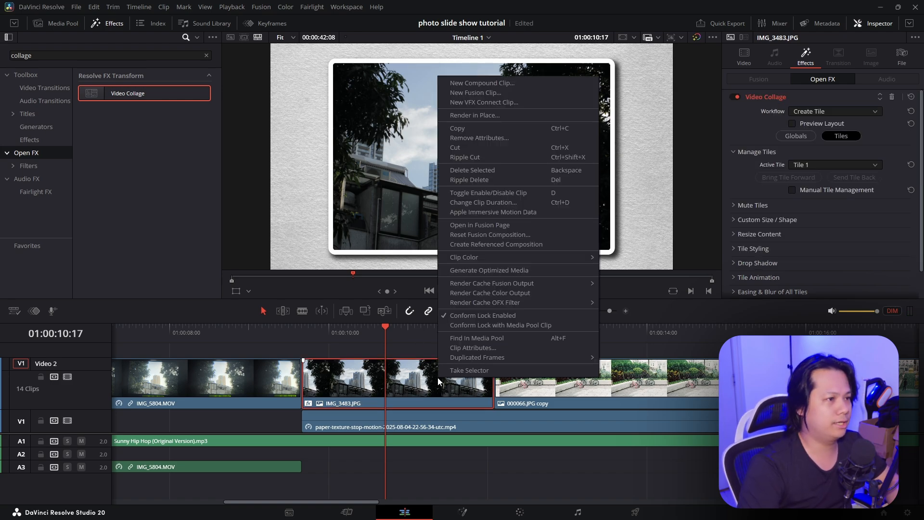
left_click(482, 129)
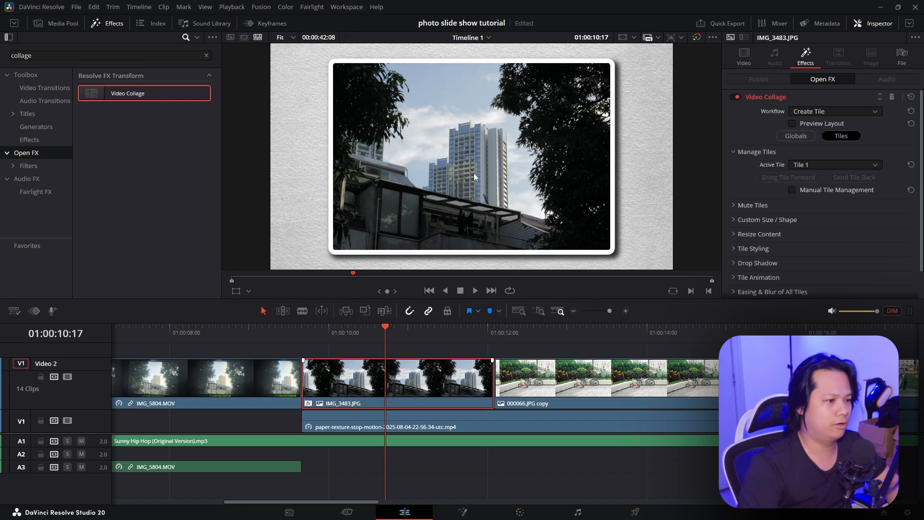
left_click(437, 367)
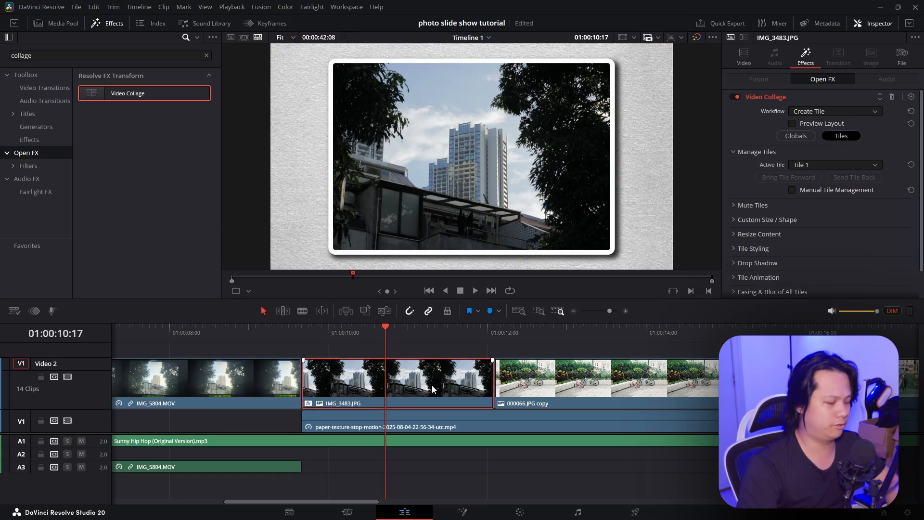
scroll(463, 341, "right", 3)
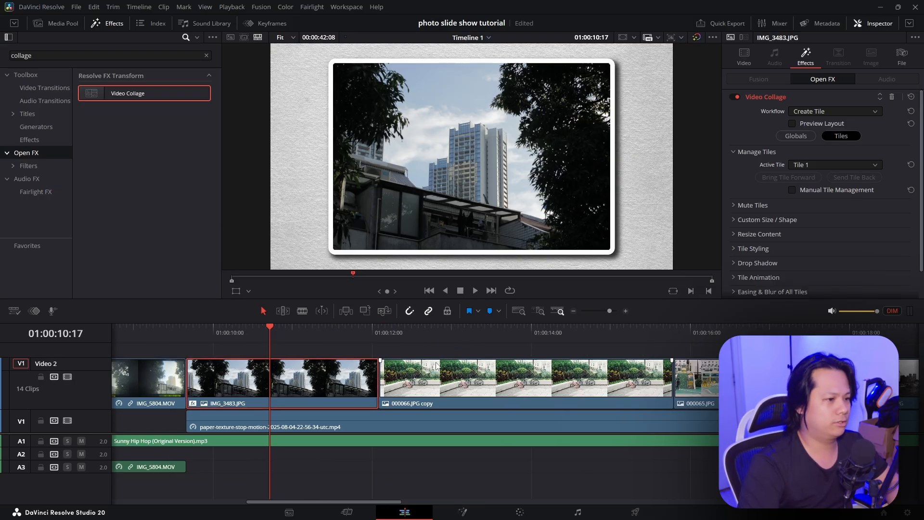
left_click(452, 367)
left_click(506, 339)
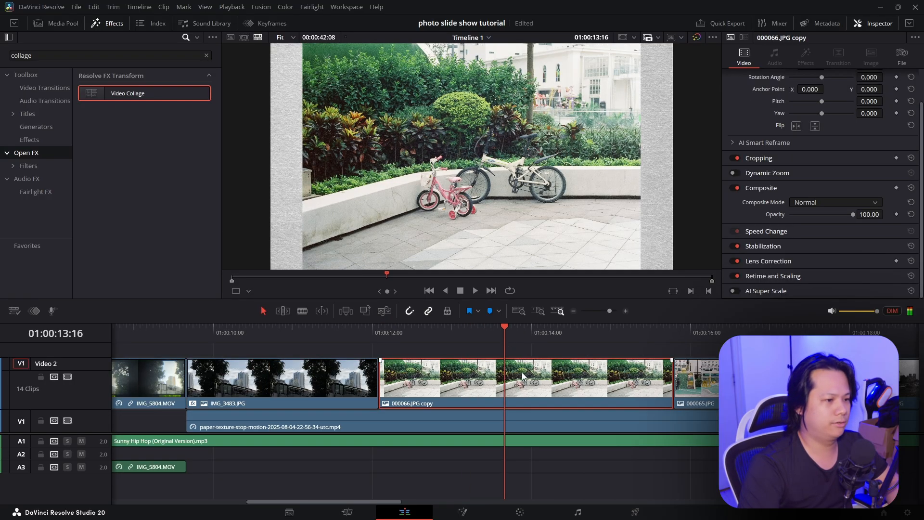
right_click(537, 377)
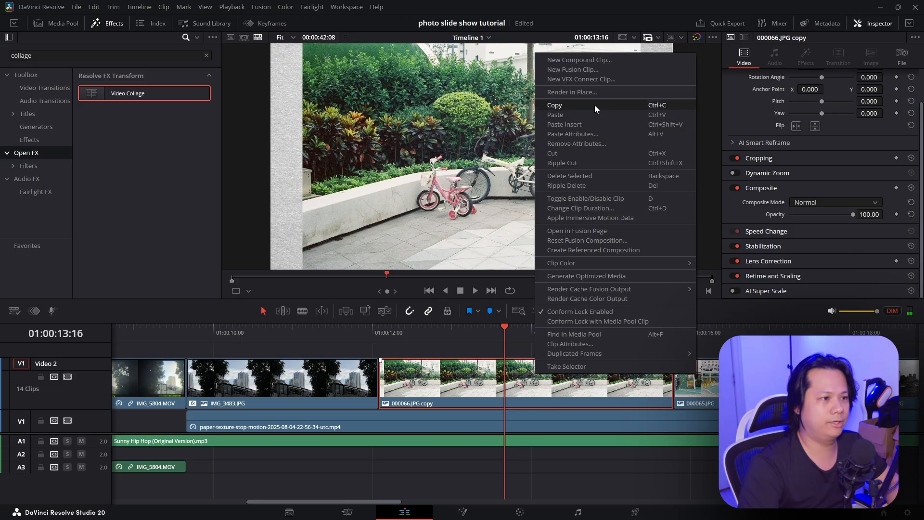
left_click(602, 133)
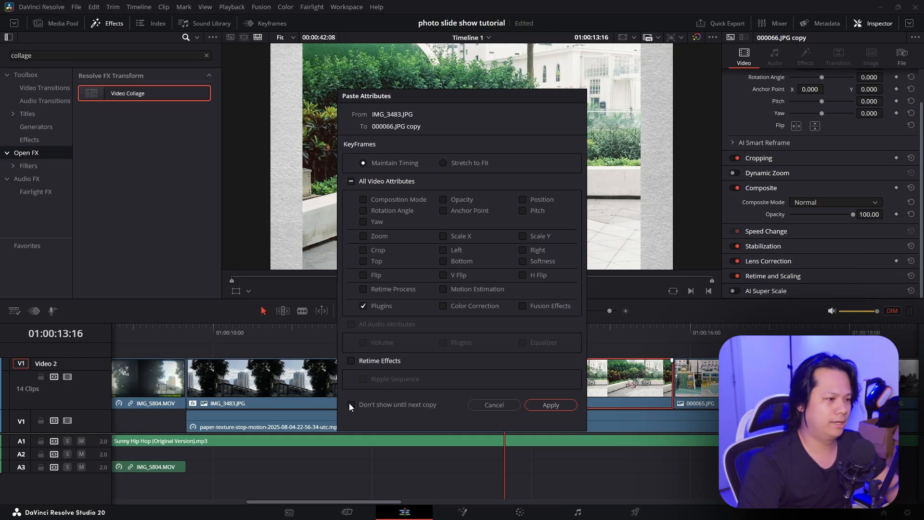
left_click(544, 405)
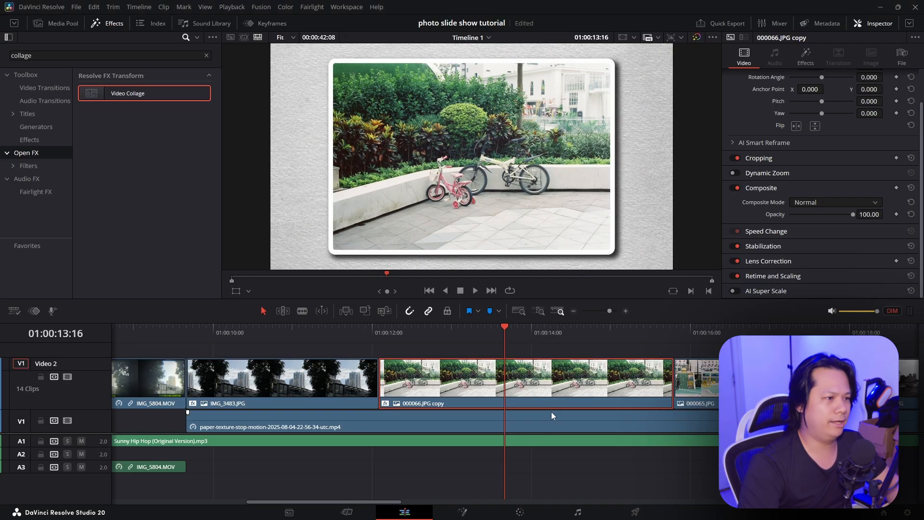
Step: Paste the copied Plugins attribute onto all remaining photo clips from 000065.JPG onward and check the framed result
left_click_drag(488, 332, 569, 333)
scroll(542, 342, "right", 6)
left_click(518, 311)
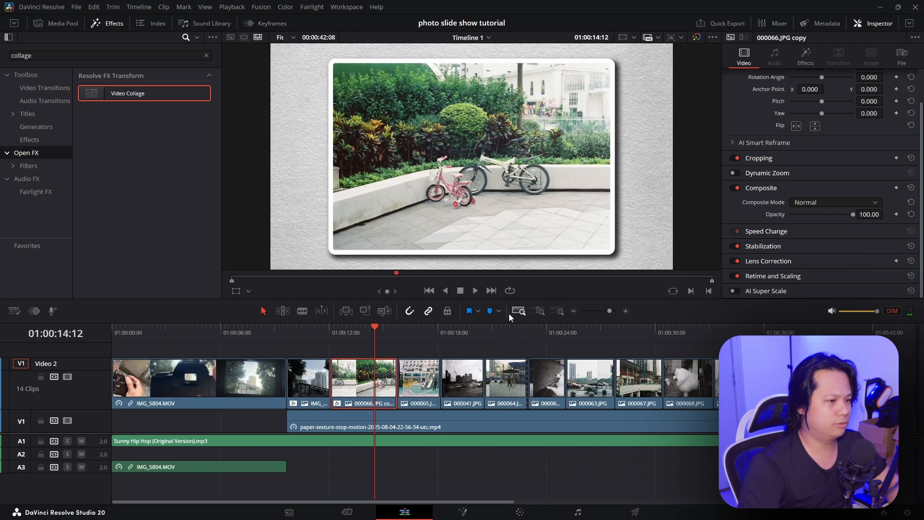
left_click_drag(420, 342, 719, 378)
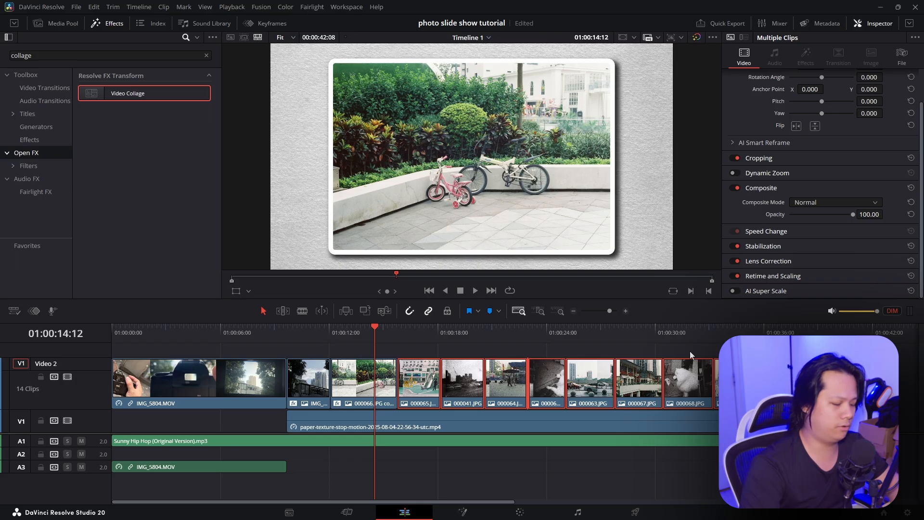
key("alt+v")
left_click_drag(339, 333, 842, 344)
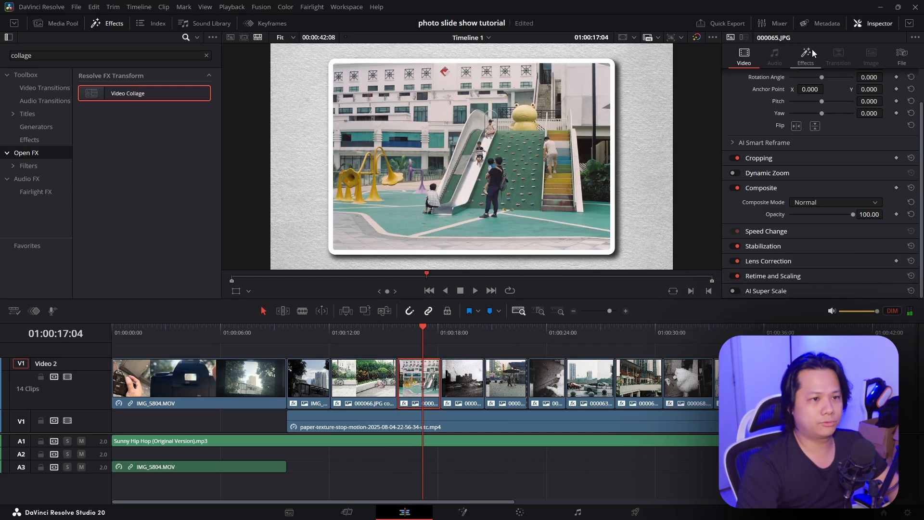
left_click(810, 51)
scroll(845, 227, "down", 2)
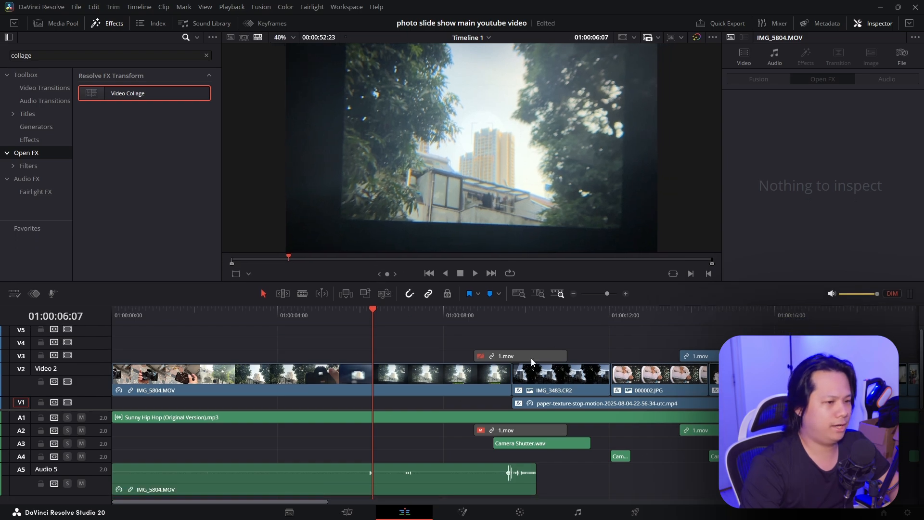
Step: Play the cut from IMG_5804.MOV to the first photo and enlarge the Audio 3 track to inspect Camera Shutter.wav
left_click(453, 315)
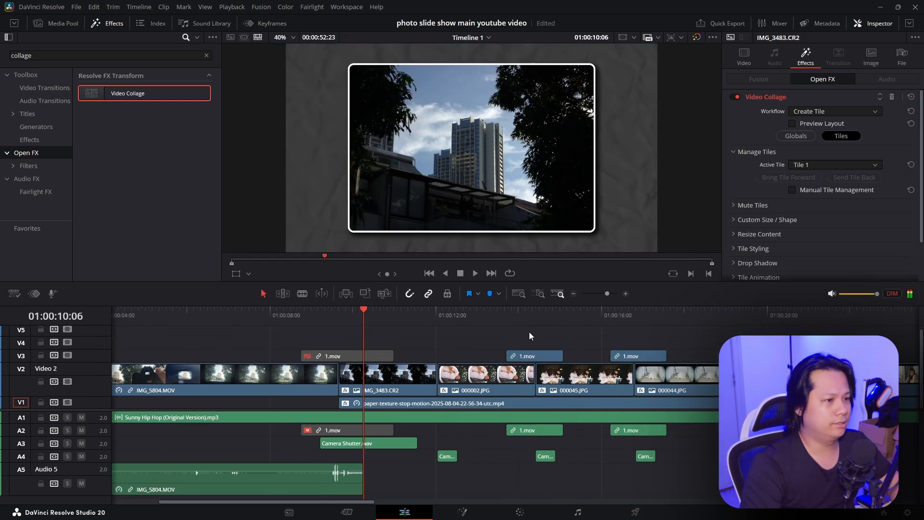
key("Up")
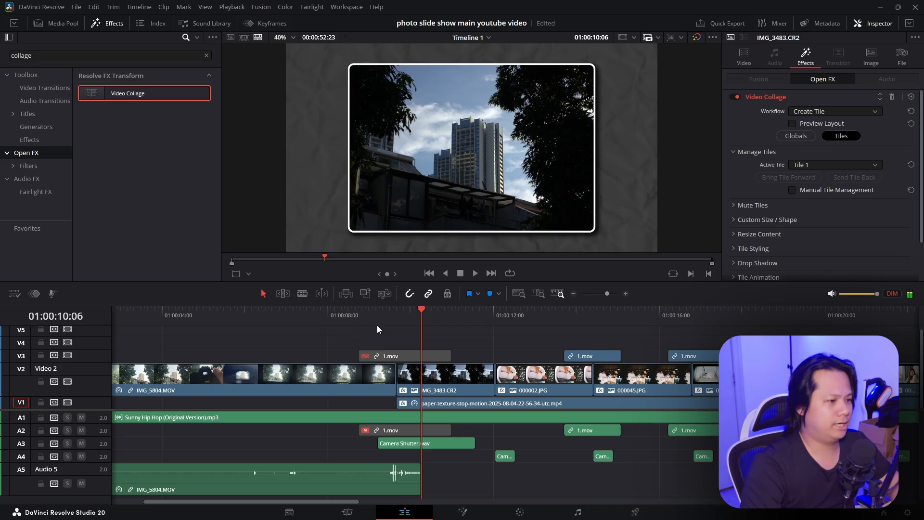
key("space")
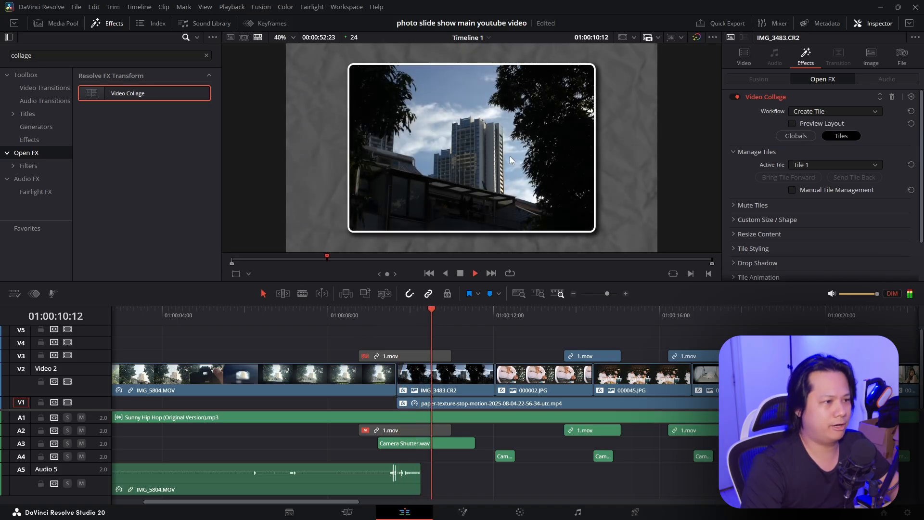
left_click(353, 316)
key("space")
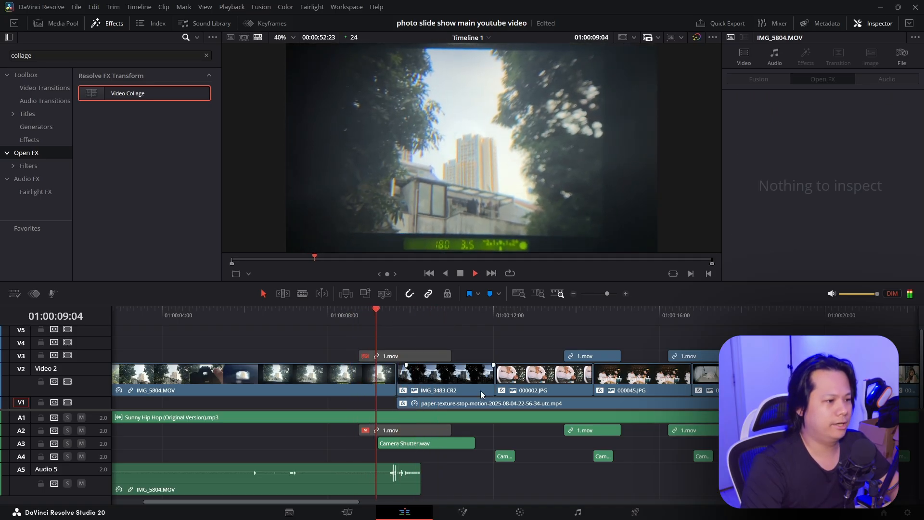
key("space")
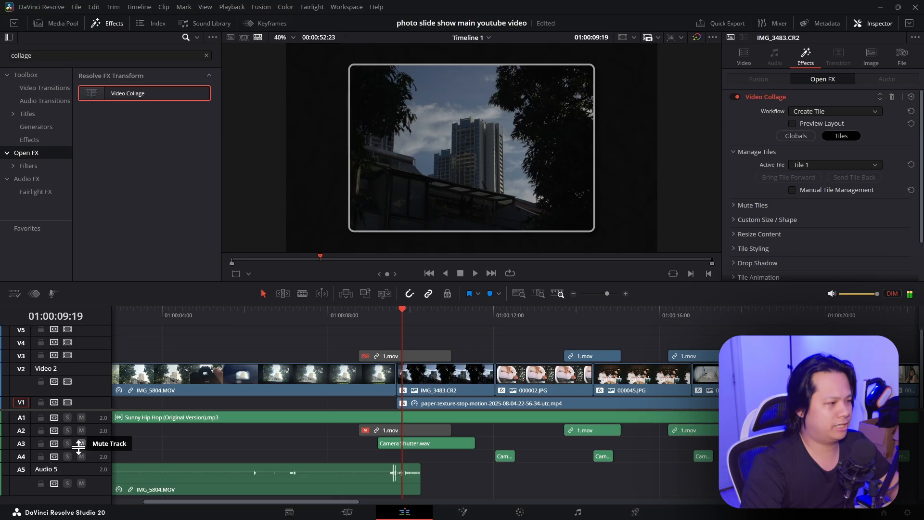
left_click_drag(97, 450, 95, 484)
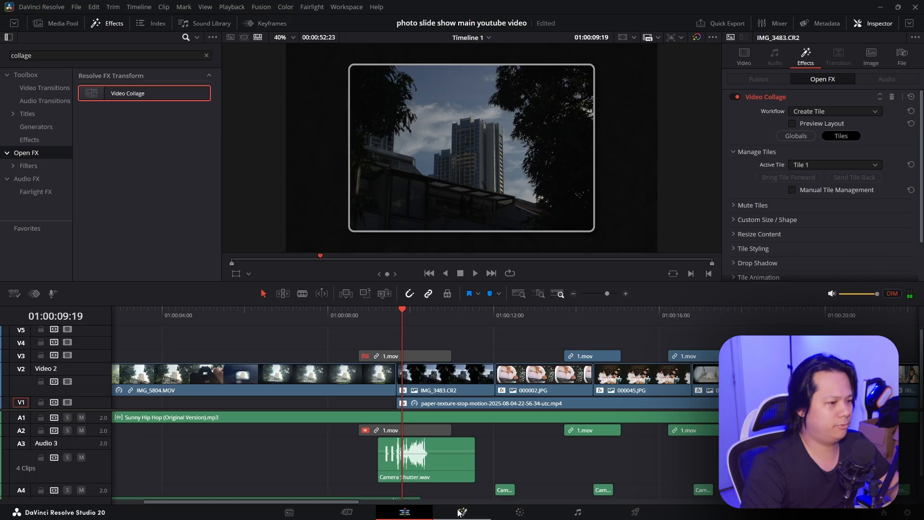
left_click(400, 479)
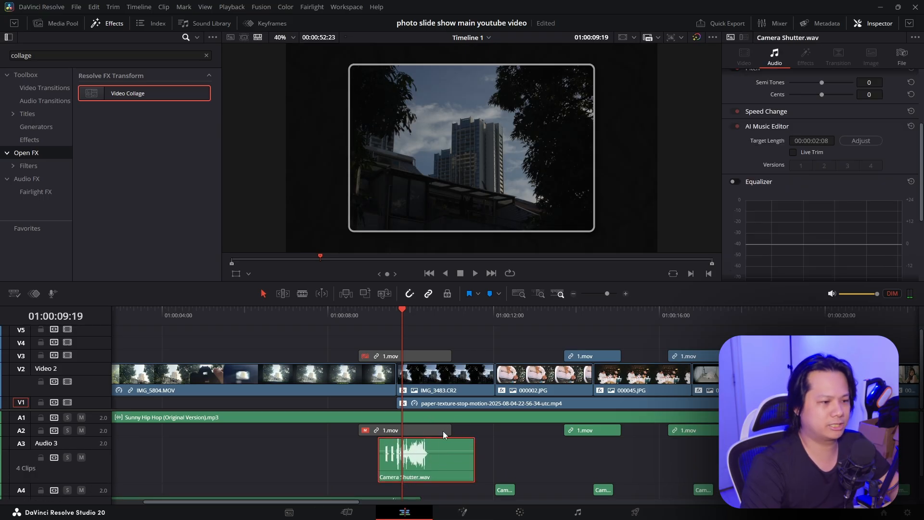
Step: Play the film burn transition between 000002.JPG and 000045.JPG and inspect its 1.mov overlay clip
left_click(538, 312)
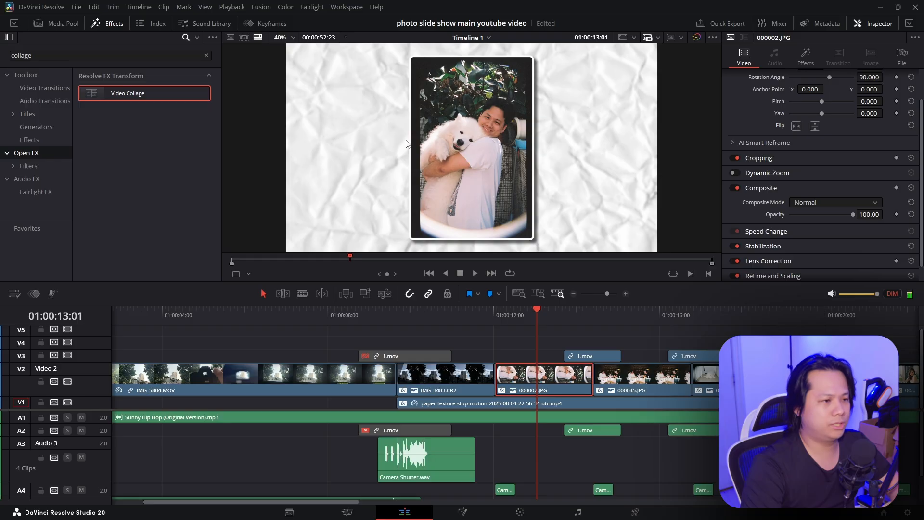
key("space")
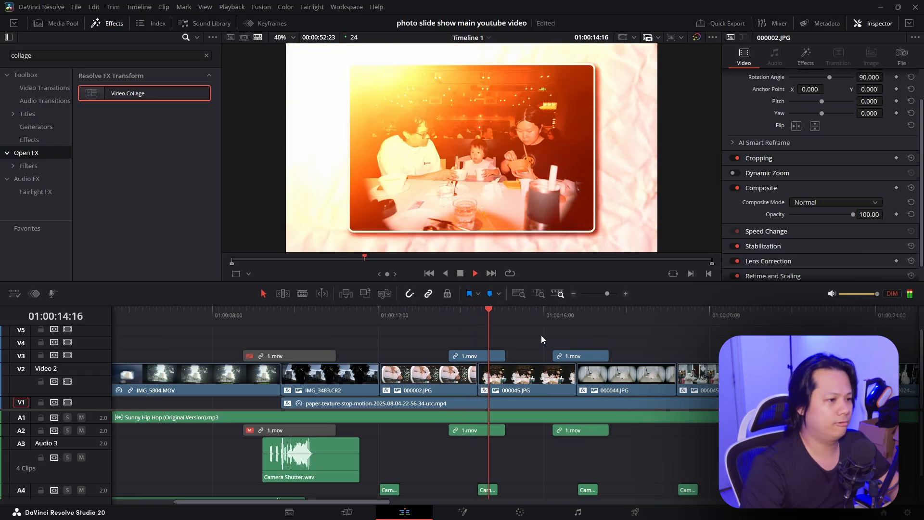
left_click(470, 314)
double_click(485, 355)
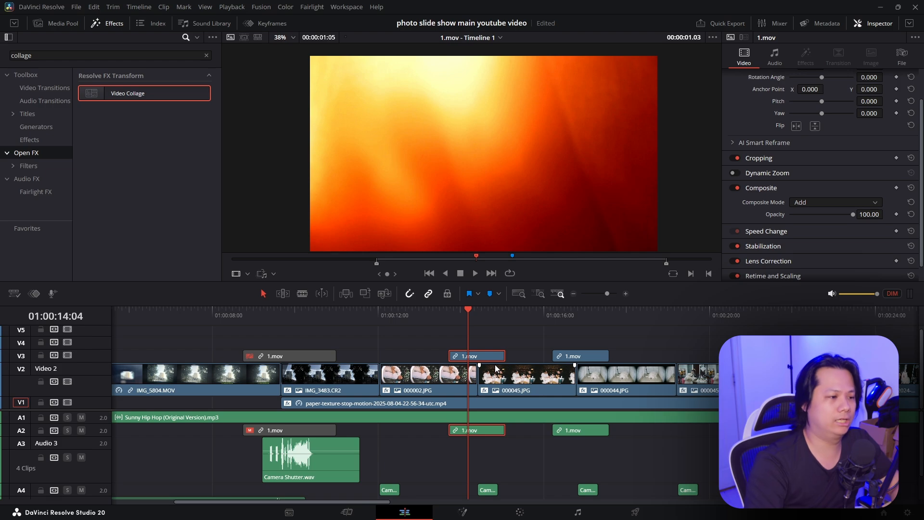
left_click(463, 316)
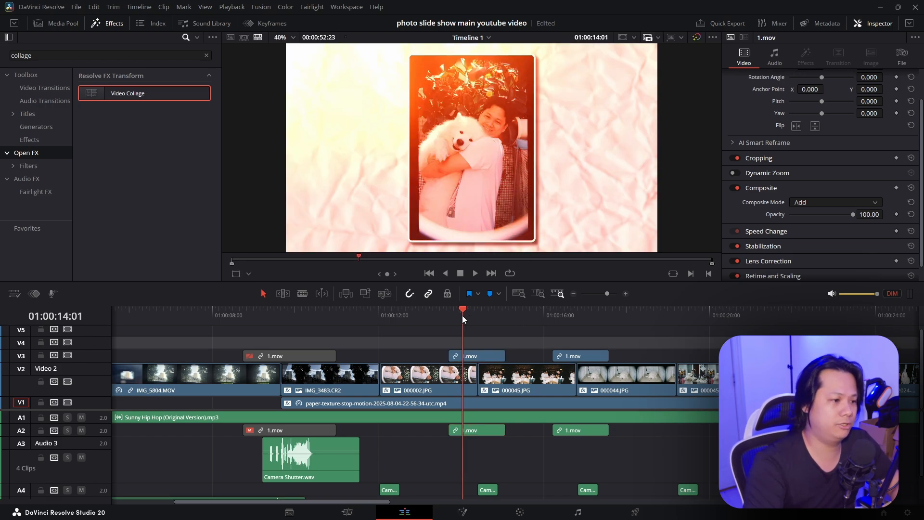
Step: Preview 2.mov from the filmburn bin, then replay the film burn transition between the two photos
left_click(485, 356)
left_click(56, 23)
left_click(138, 77)
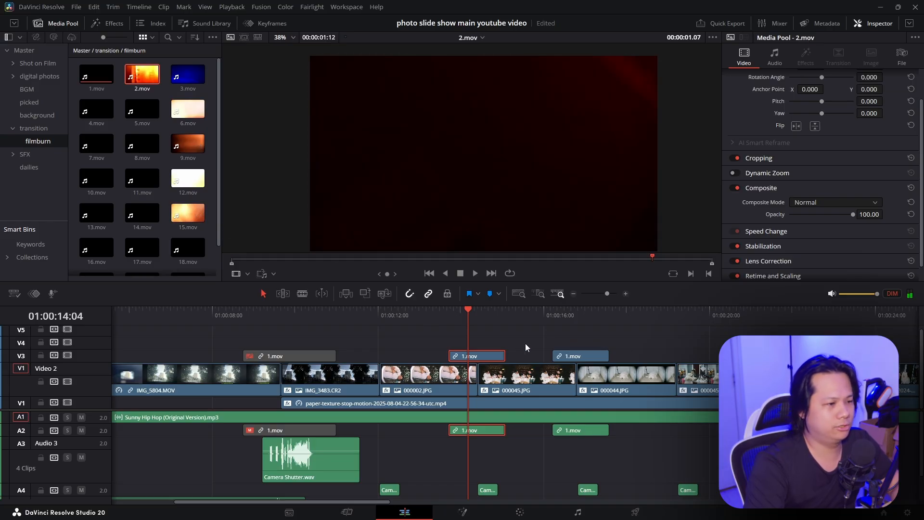
left_click(524, 342)
left_click_drag(470, 320, 433, 317)
key("space")
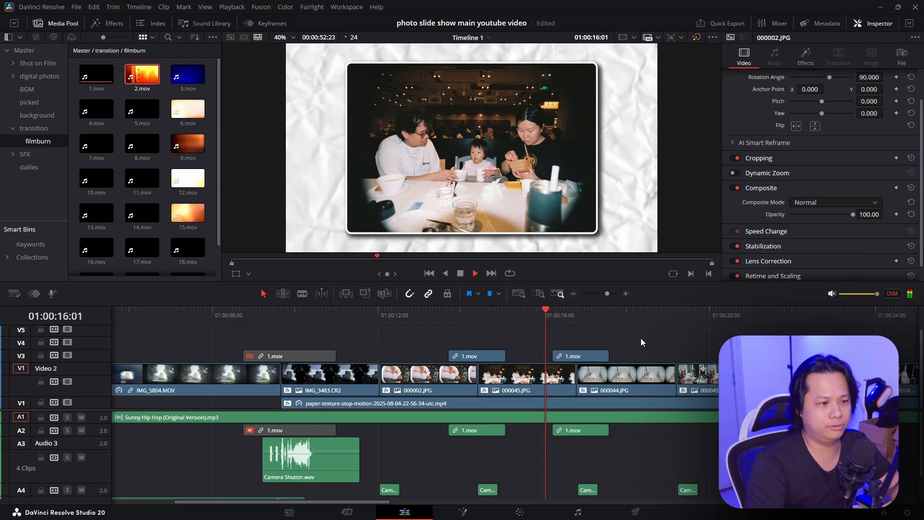
Step: Review the polaroid-style photos with the Samoyed Diary text and play through the film burn transitions between them
scroll(641, 338, "right", 5)
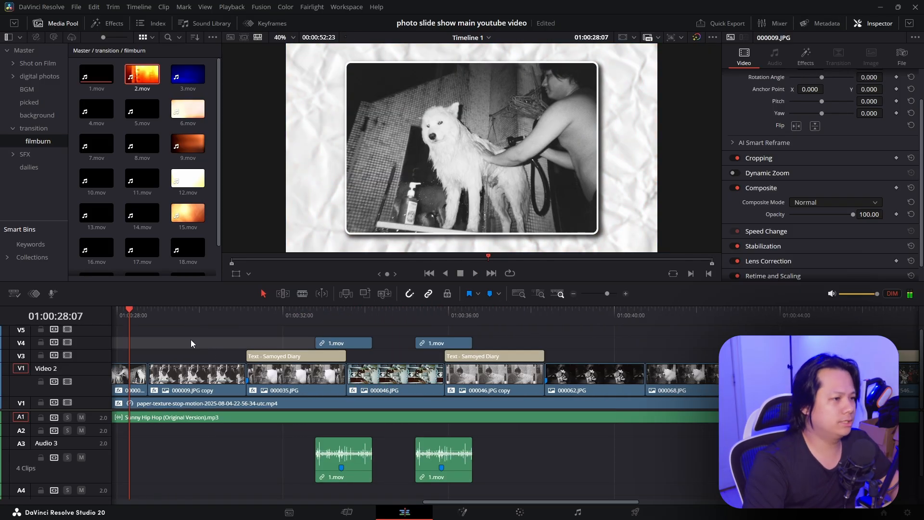
scroll(190, 340, "left", 5)
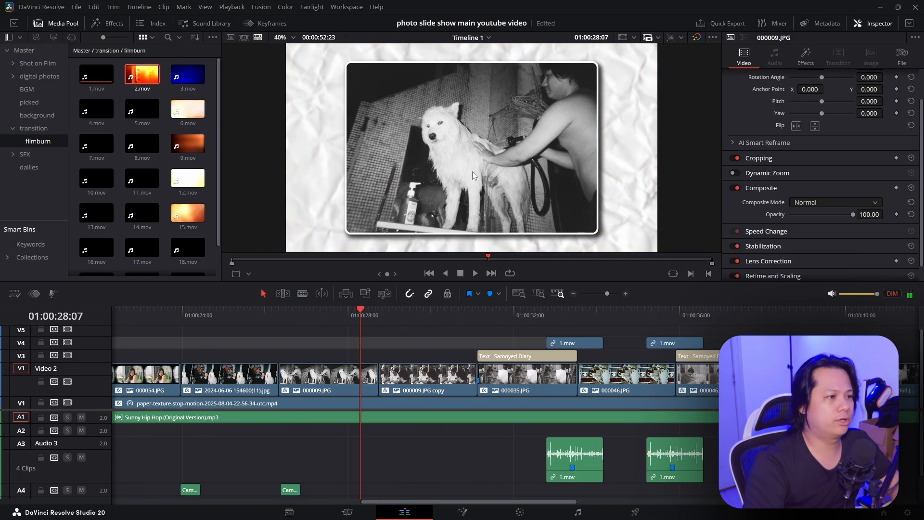
left_click_drag(360, 319, 505, 318)
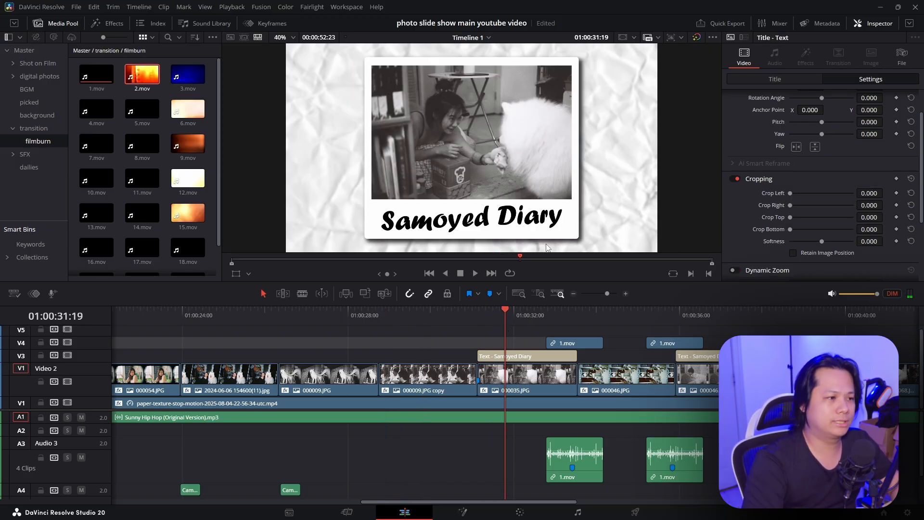
left_click(526, 357)
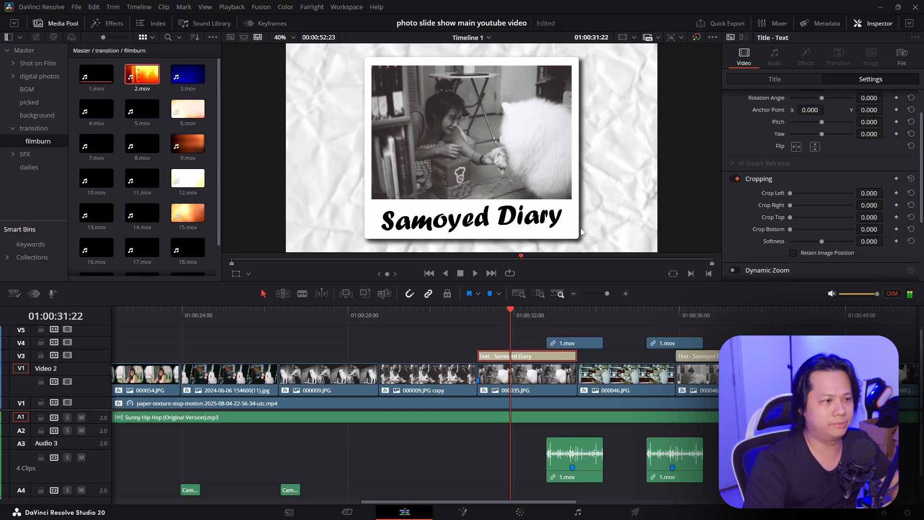
left_click_drag(517, 315, 528, 313)
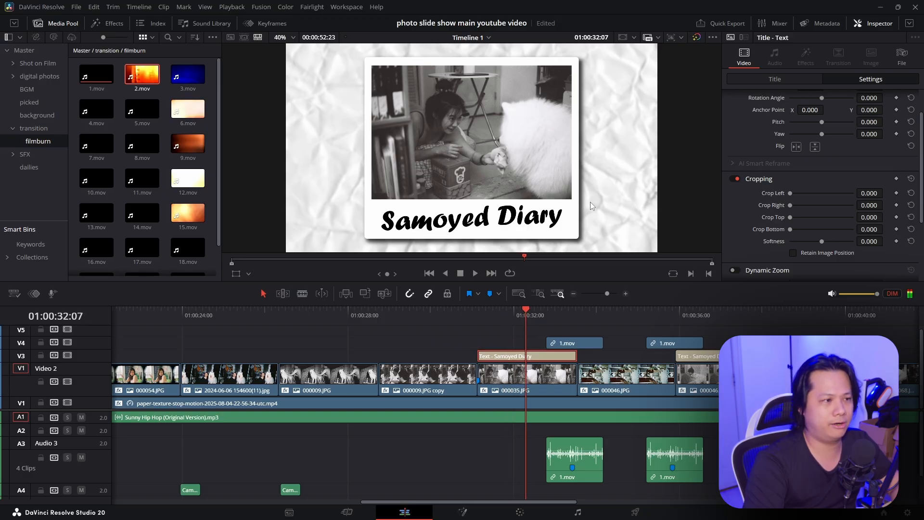
key("space")
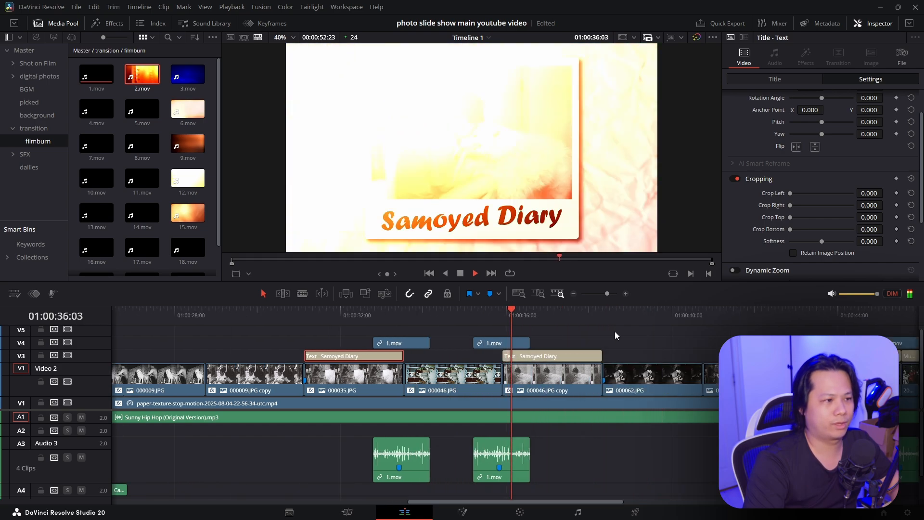
key("space")
Step: Find the photo with MultiText captions at 01:00:43:04 and play the timeline from there
left_click_drag(480, 316, 612, 316)
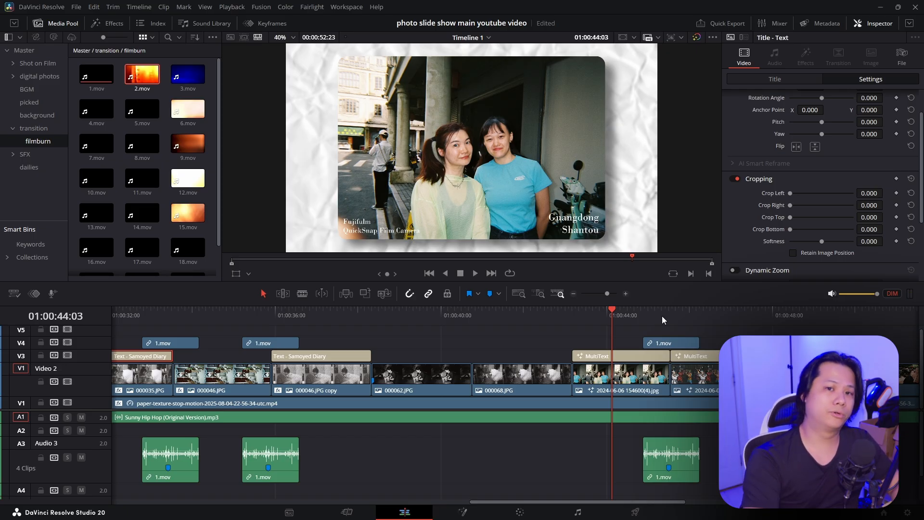
left_click_drag(586, 318, 573, 317)
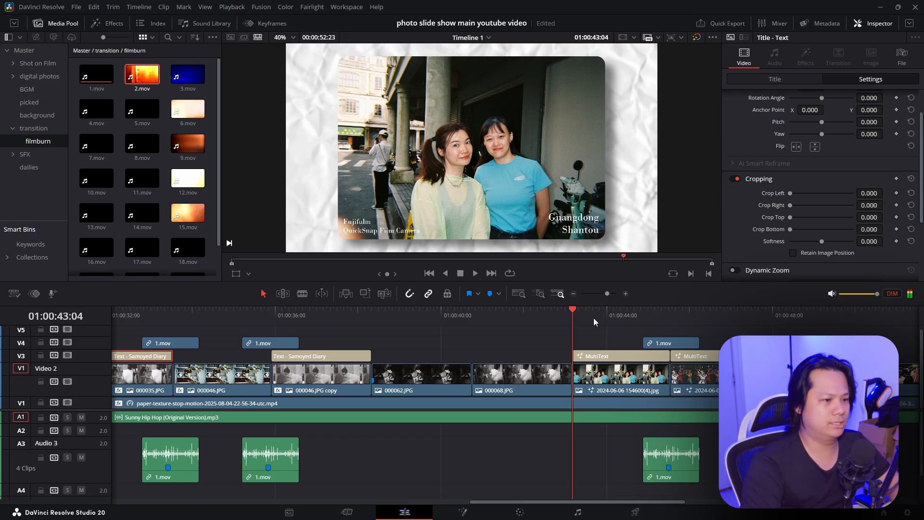
key("space")
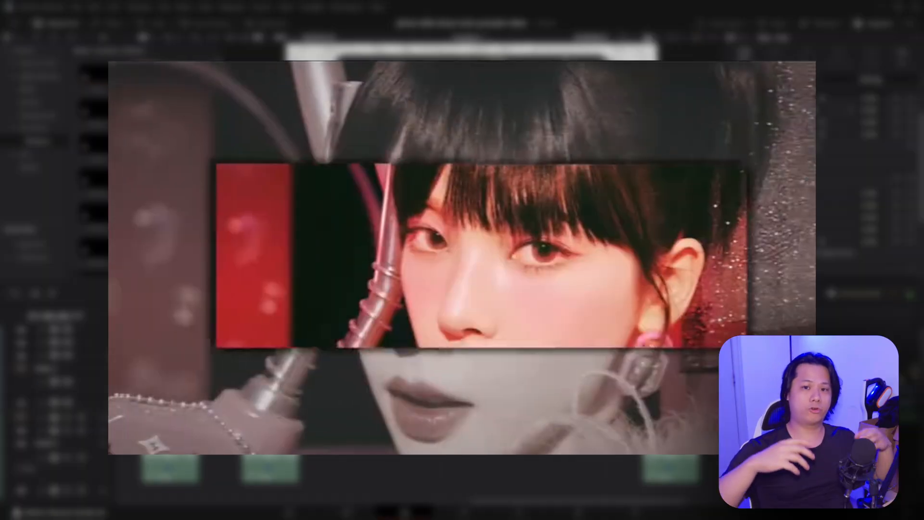